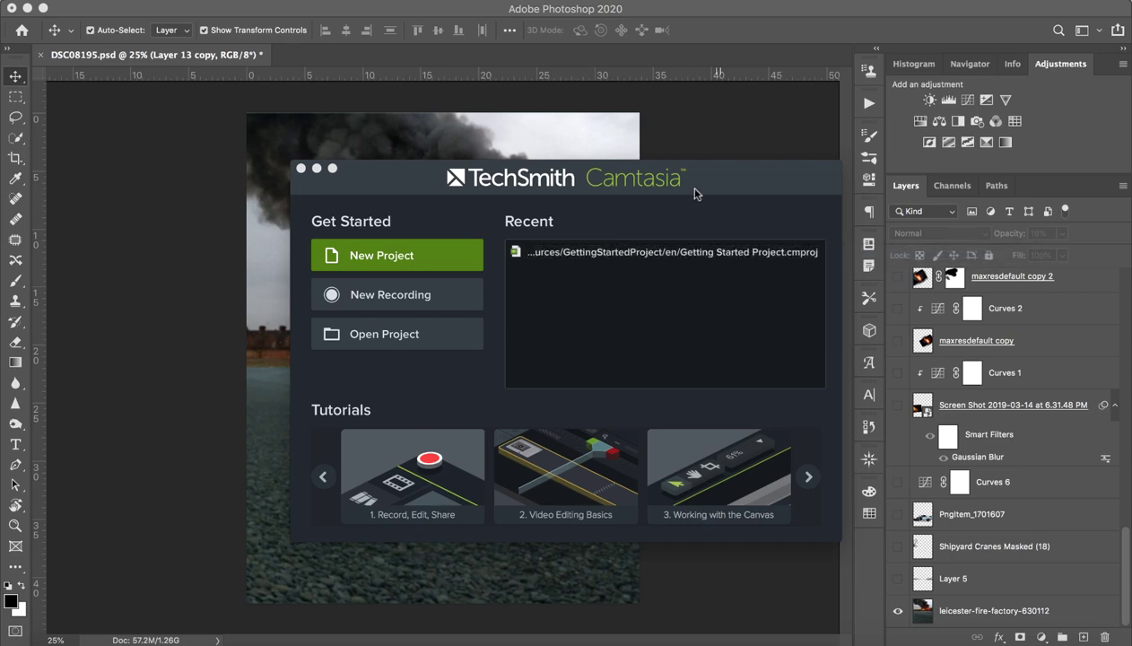
- Bring Photoshop back to the front and deselect the current layer
left_click(733, 89)
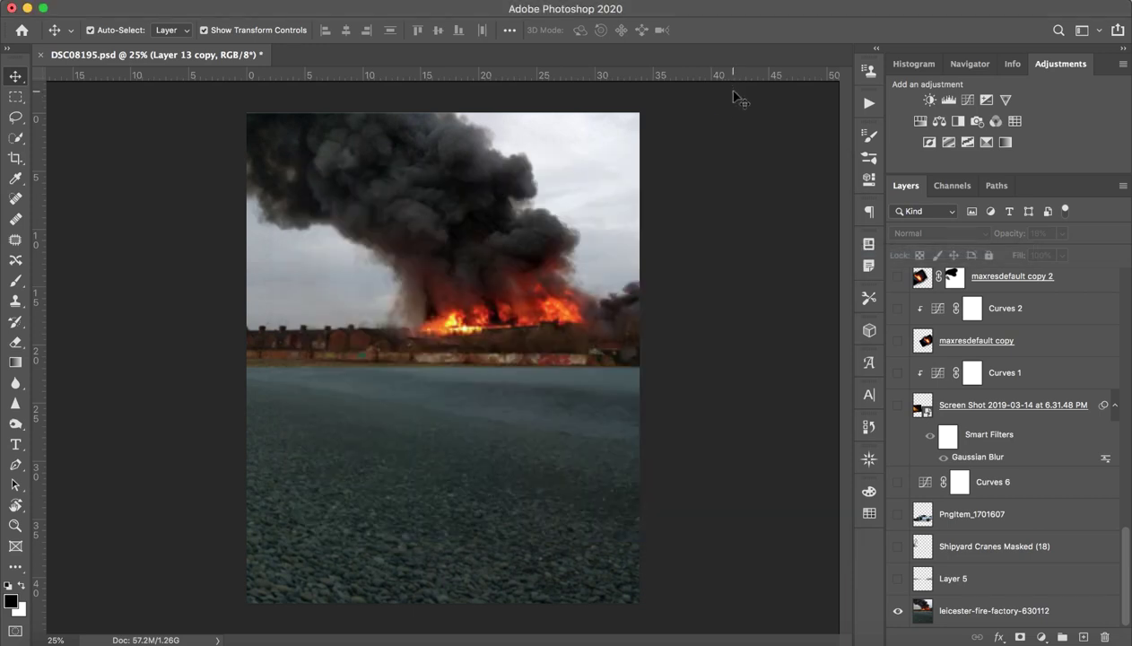
left_click(759, 9)
left_click(769, 3)
left_click(706, 216)
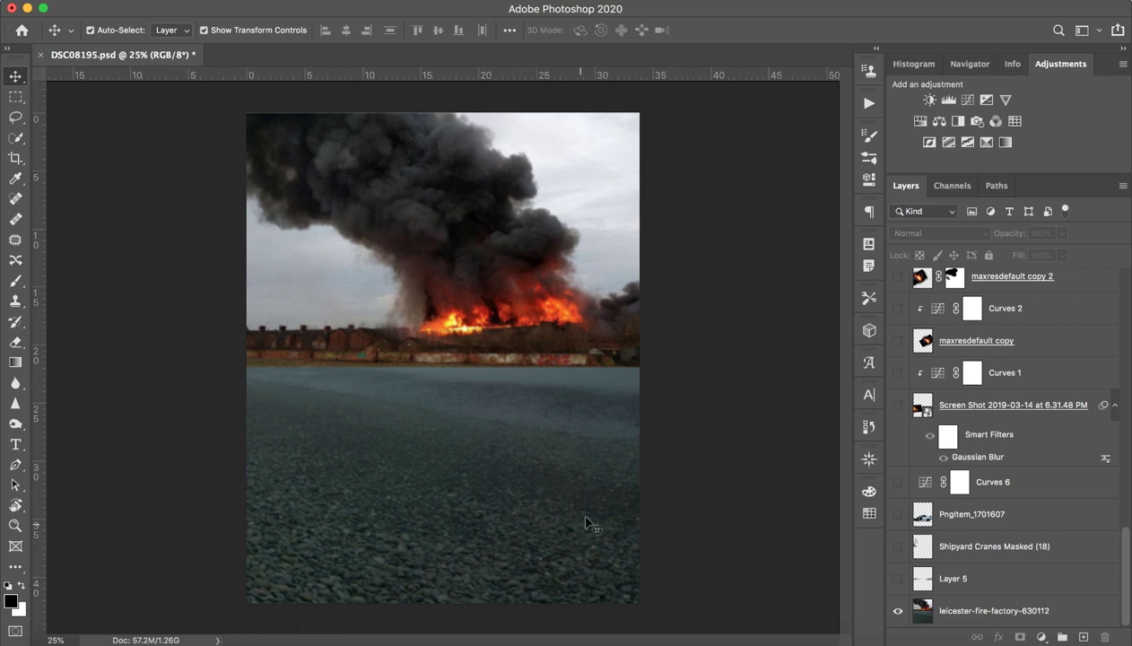
- Show the Shipyard Cranes Masked, PngItem_1701607 wrecked car and Layer 5 layers
left_click(969, 592)
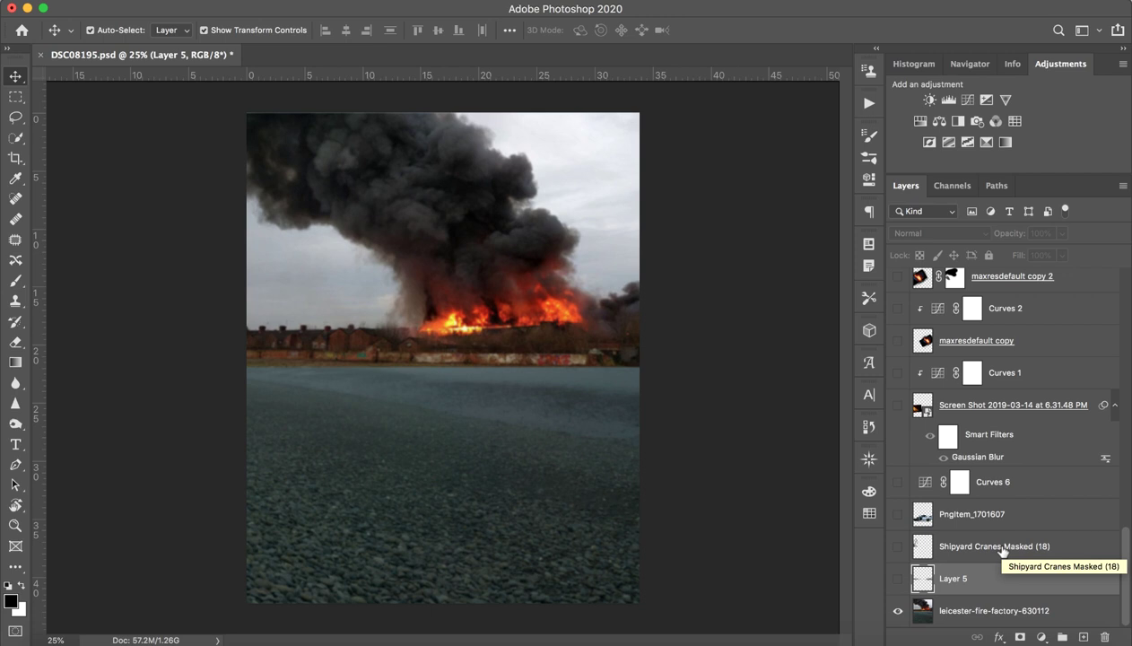
left_click(954, 549)
left_click(898, 546)
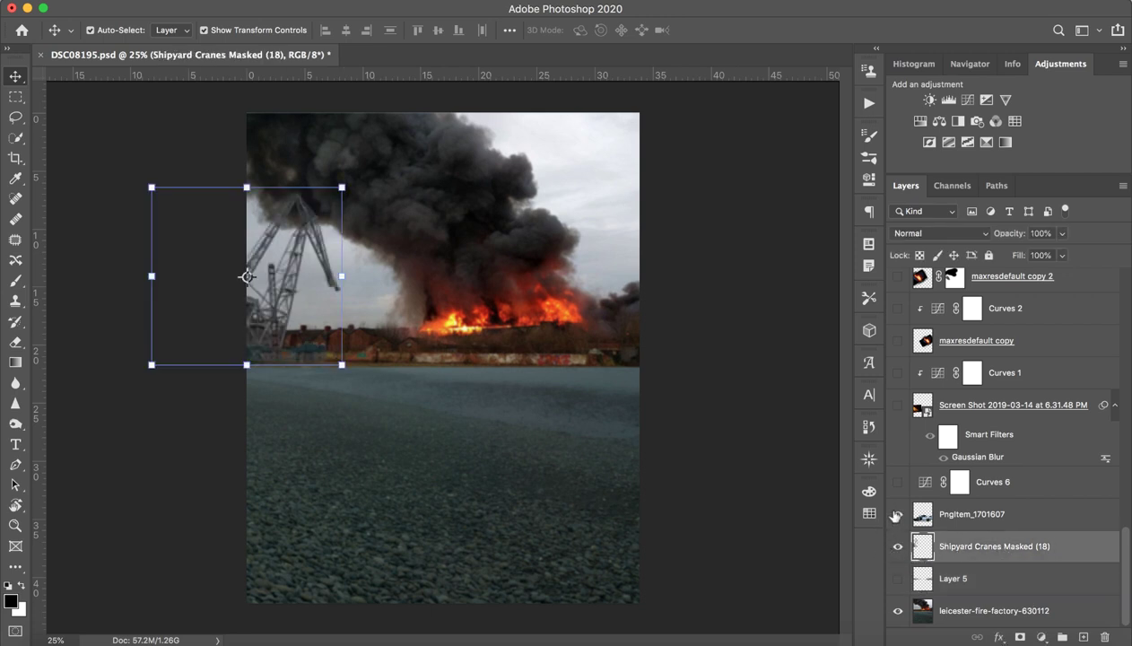
left_click(897, 514)
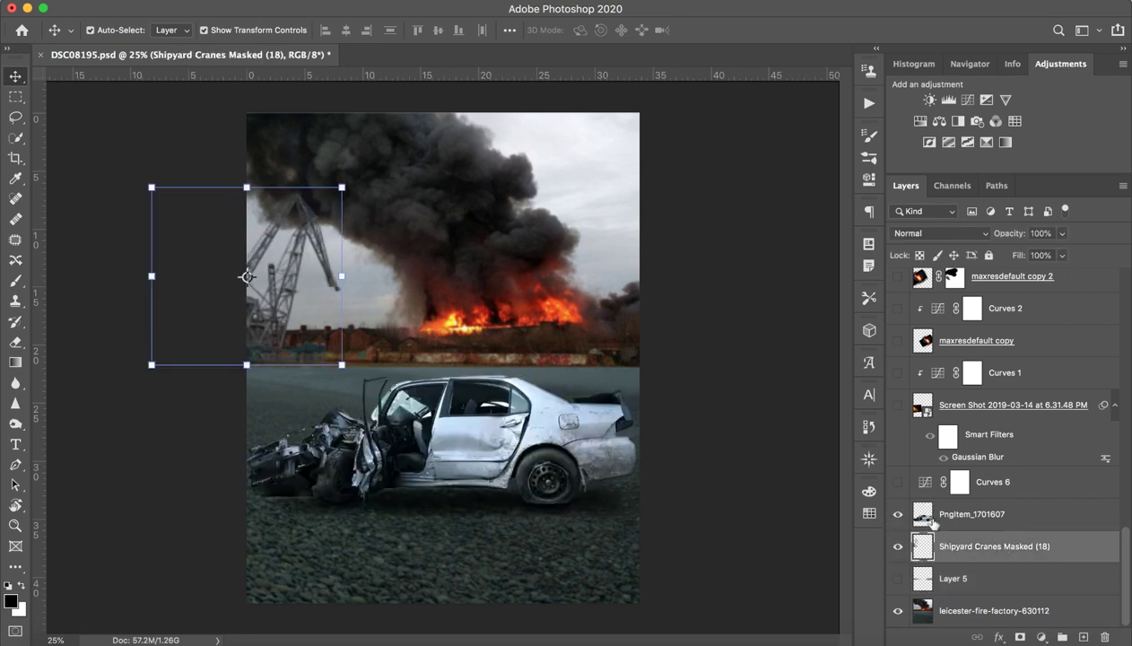
left_click(898, 579)
left_click(898, 578)
left_click(897, 579)
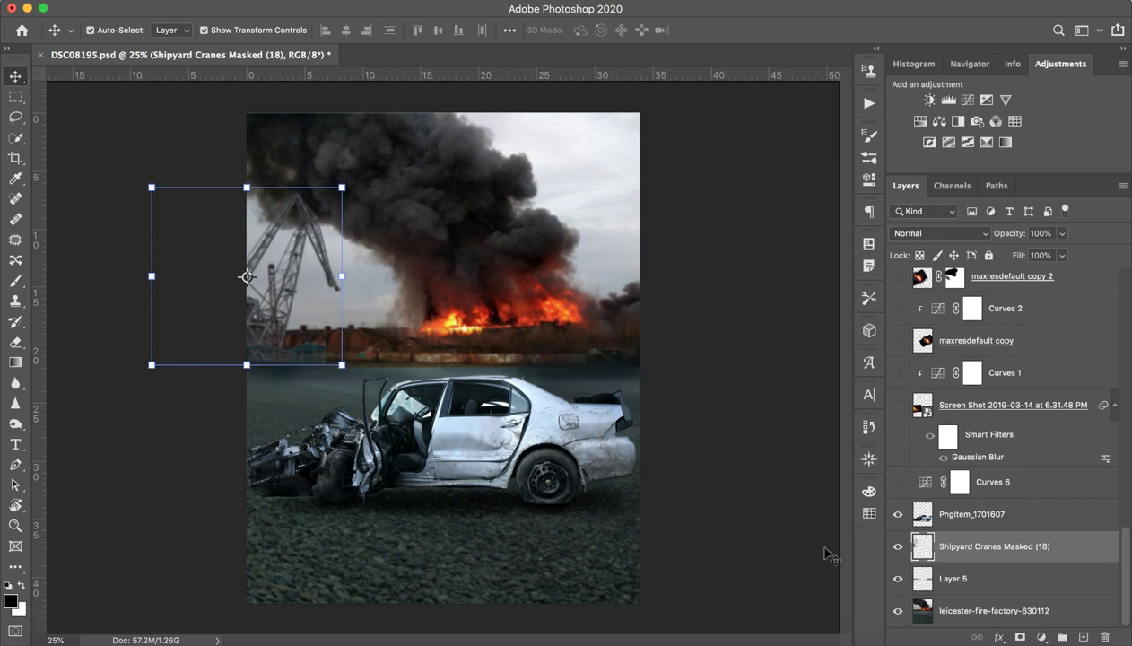
- Turn on Curves 6 to darken the car and review its curve settings
left_click(1015, 434)
left_click(1022, 480)
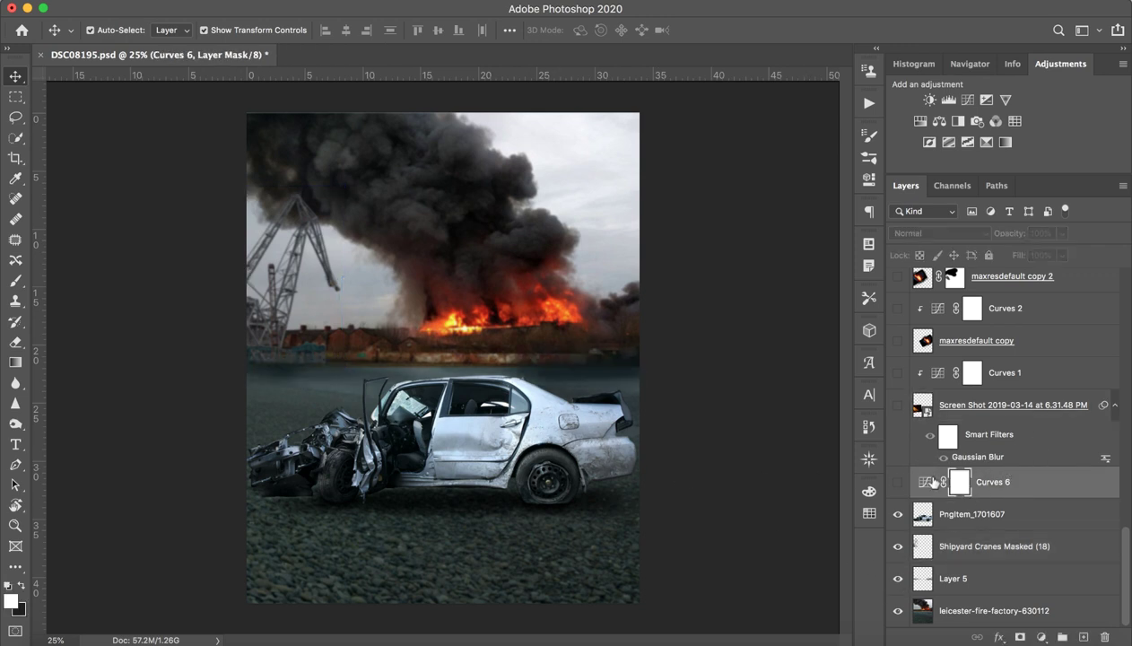
left_click(897, 482)
double_click(925, 482)
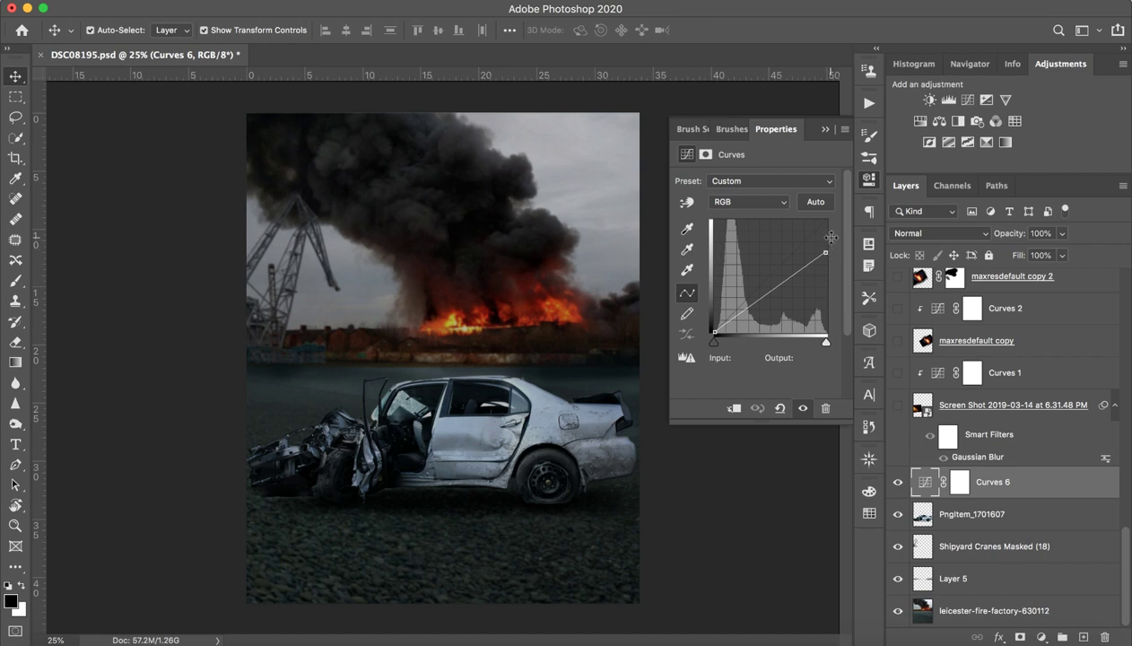
left_click(826, 131)
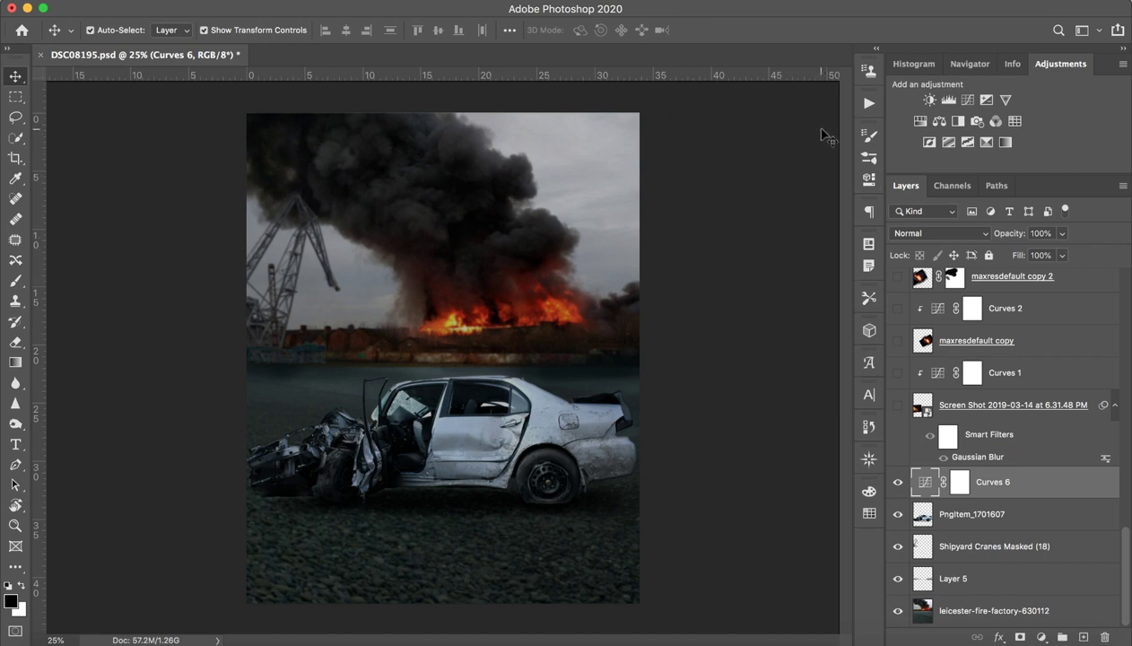
left_click(998, 410)
scroll(964, 415, "up", 5)
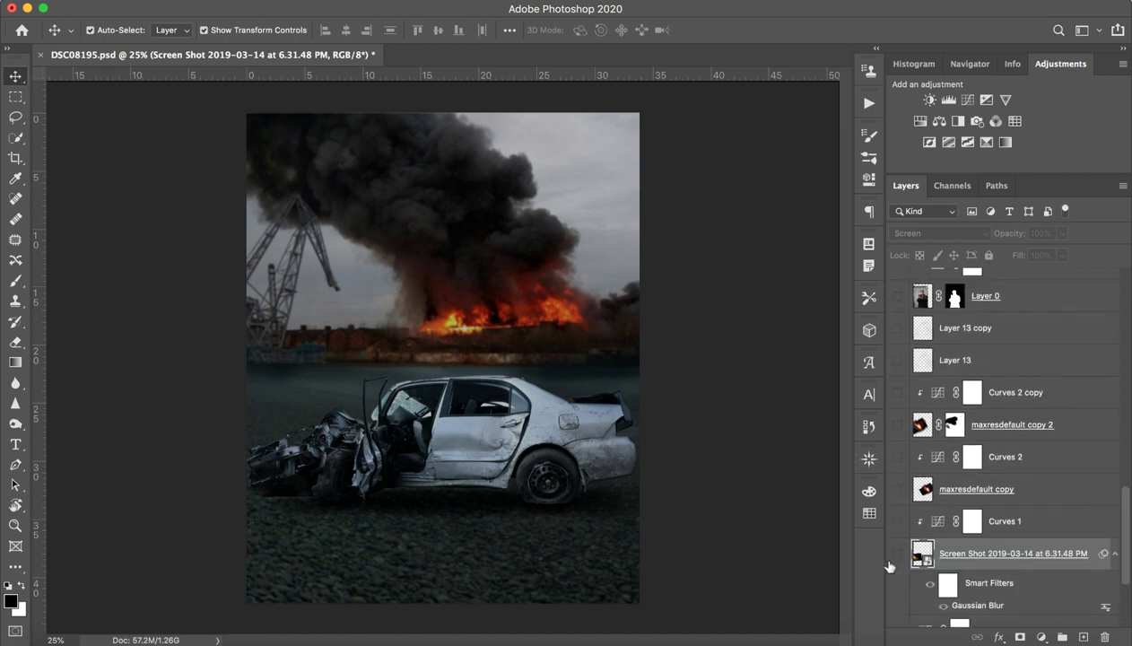
- Show the fire layers over the car and retune Curves 1 to 107/102
left_click_drag(899, 560, 898, 393)
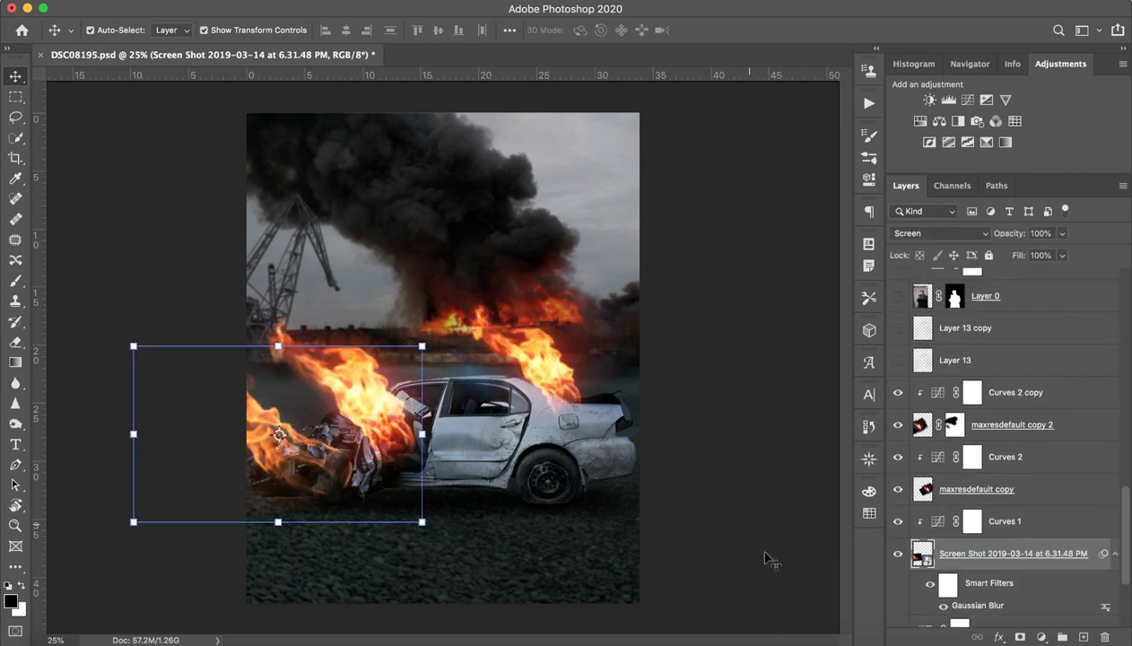
scroll(1103, 458, "down", 2)
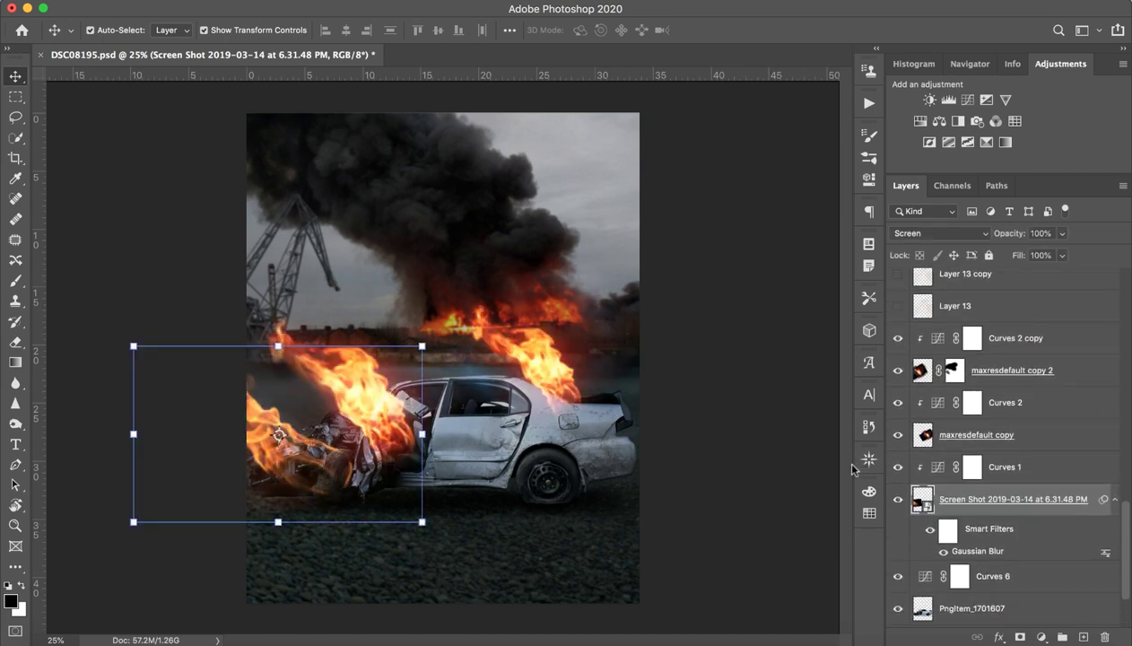
double_click(938, 468)
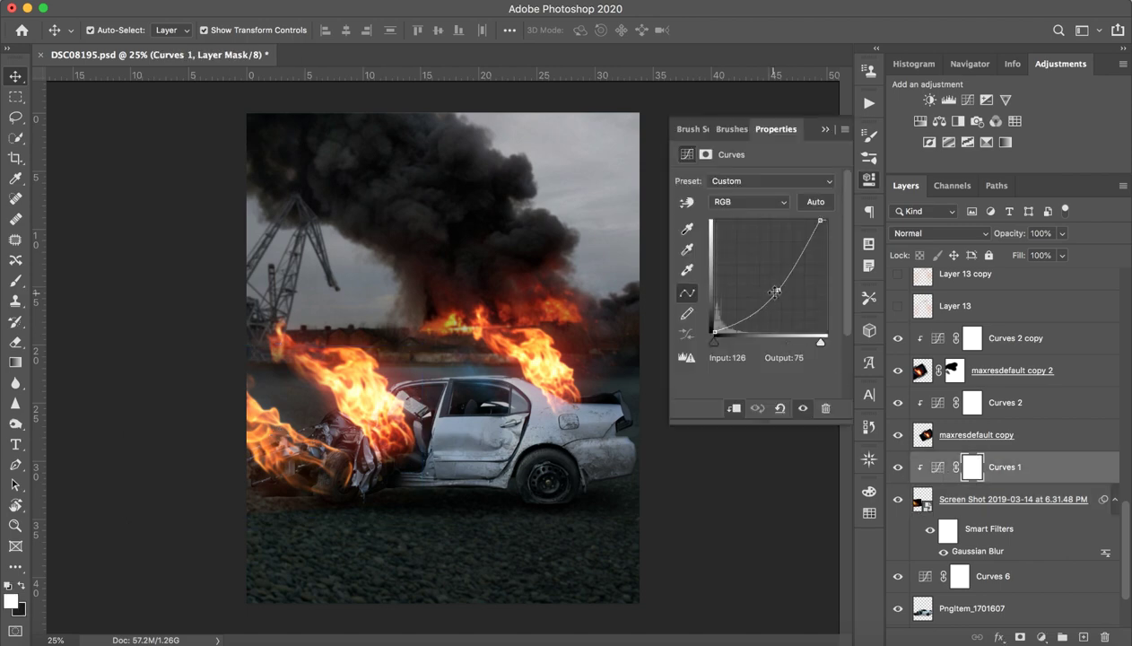
left_click_drag(778, 290, 763, 274)
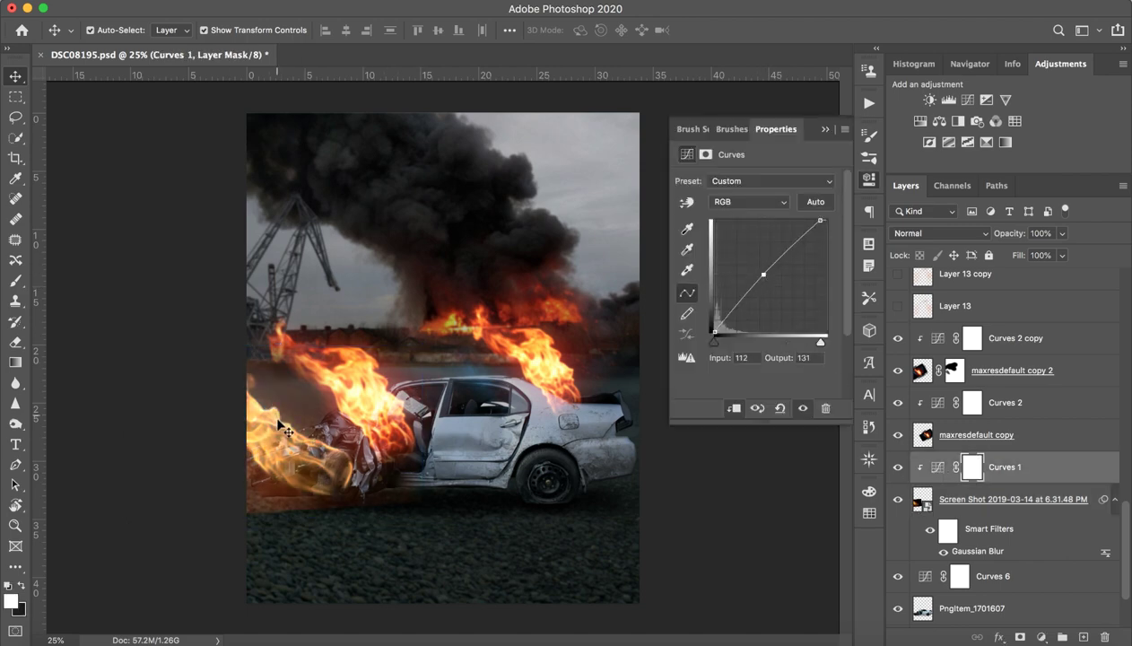
key("z")
mouse_move(266, 495)
left_mouse_down()
mouse_move(345, 431)
mouse_move(496, 484)
left_mouse_up()
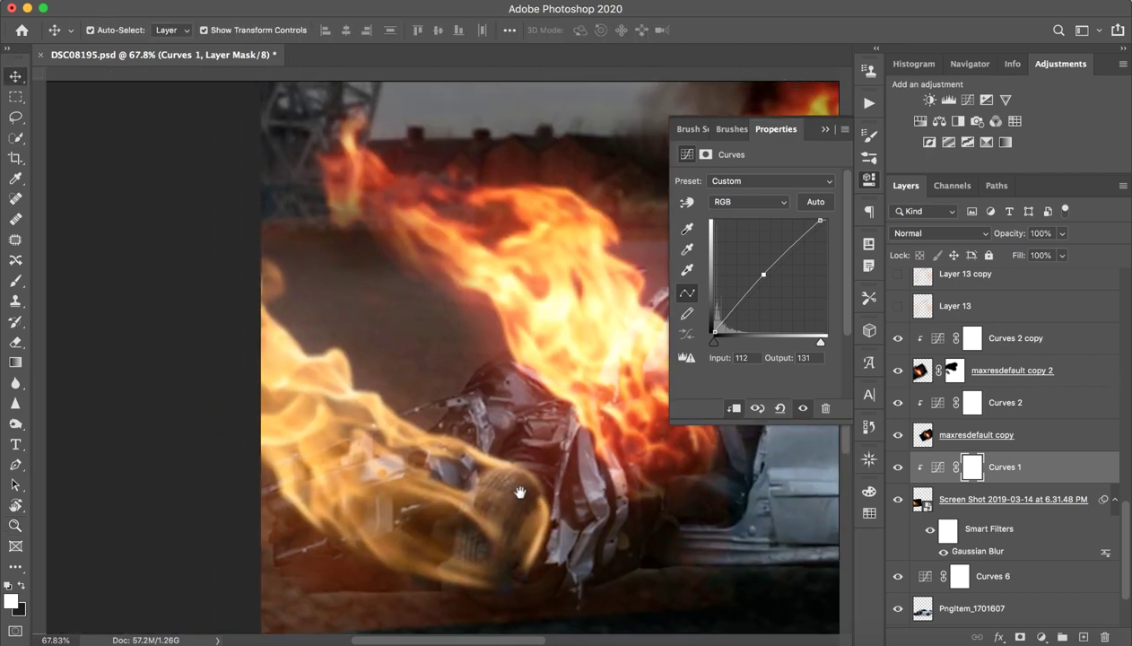
key("v")
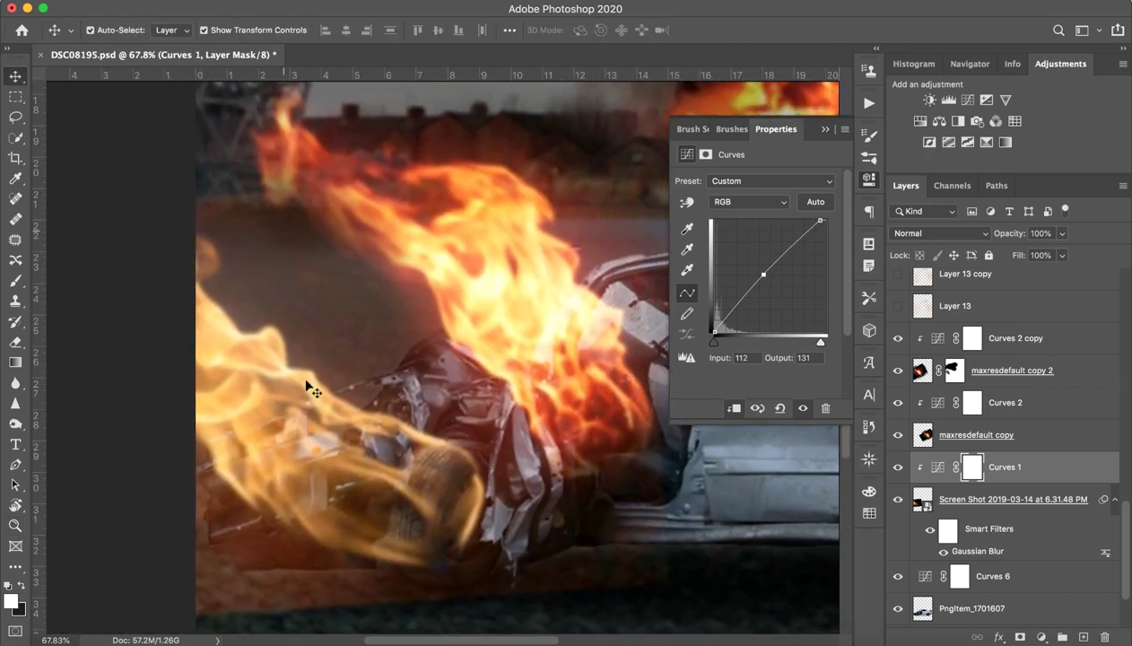
left_click_drag(762, 274, 786, 289)
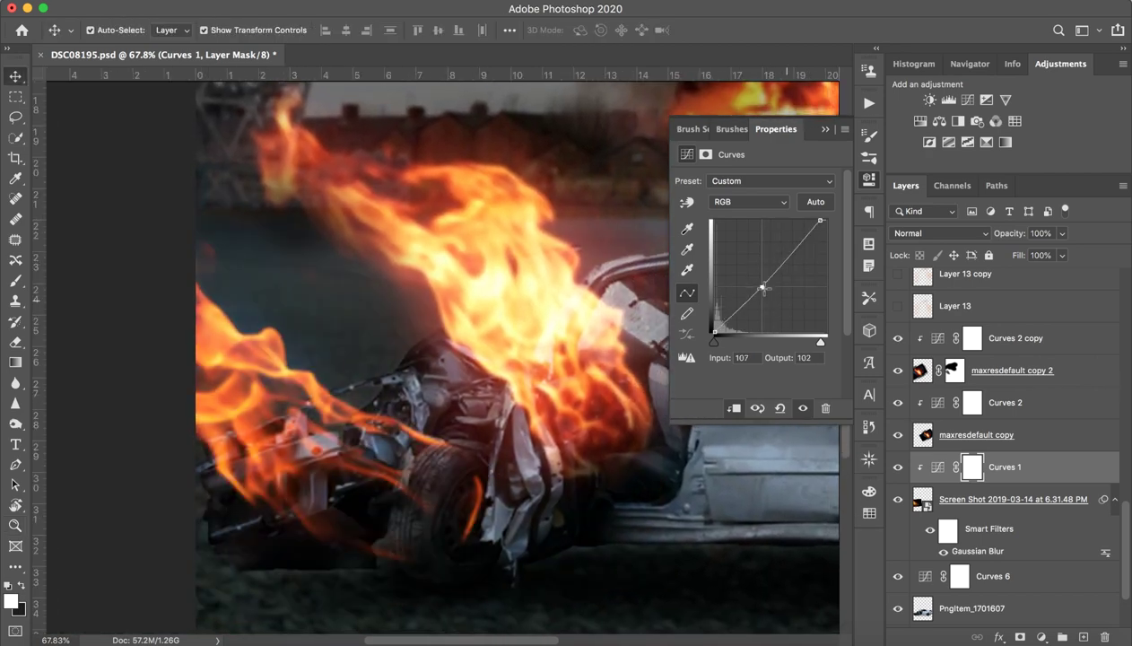
left_click(824, 131)
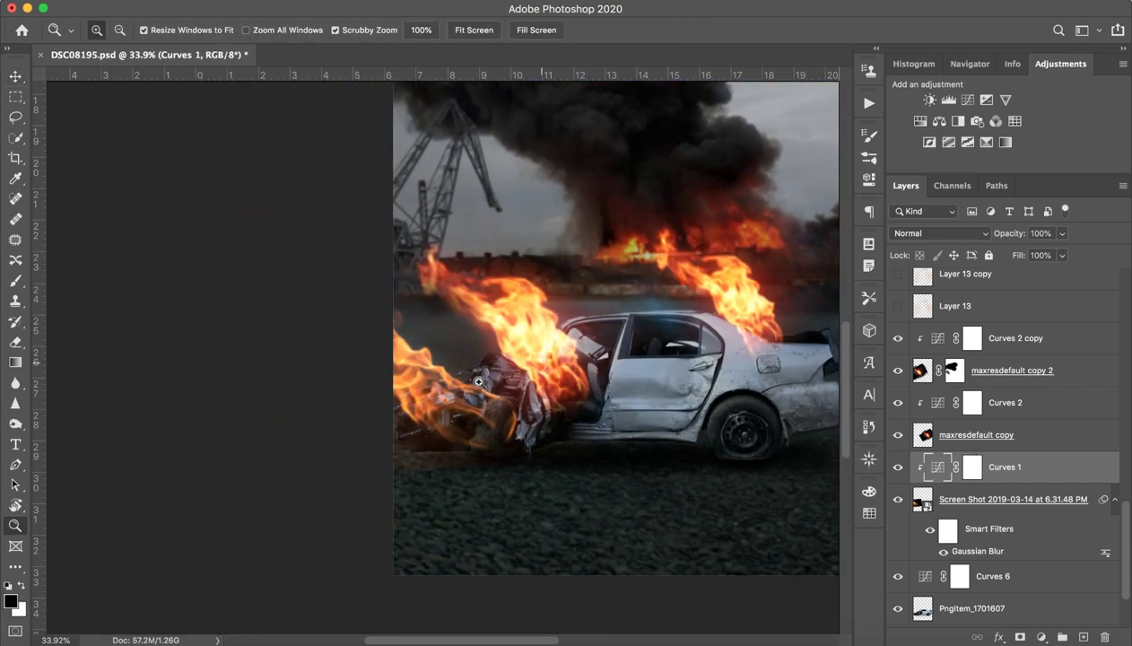
left_click_drag(399, 310, 269, 311)
- Select the maxresdefault copy 2 fire layer, then show Layer 13 to redden the flames
left_click(400, 427)
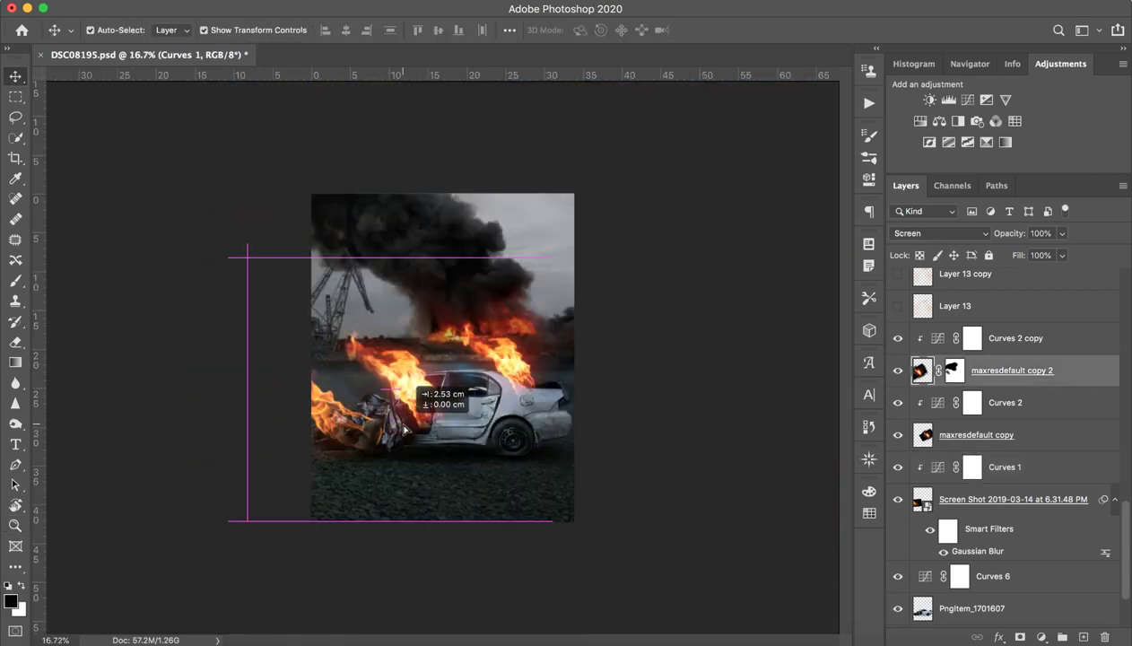
key("z")
left_click_drag(415, 421, 435, 394)
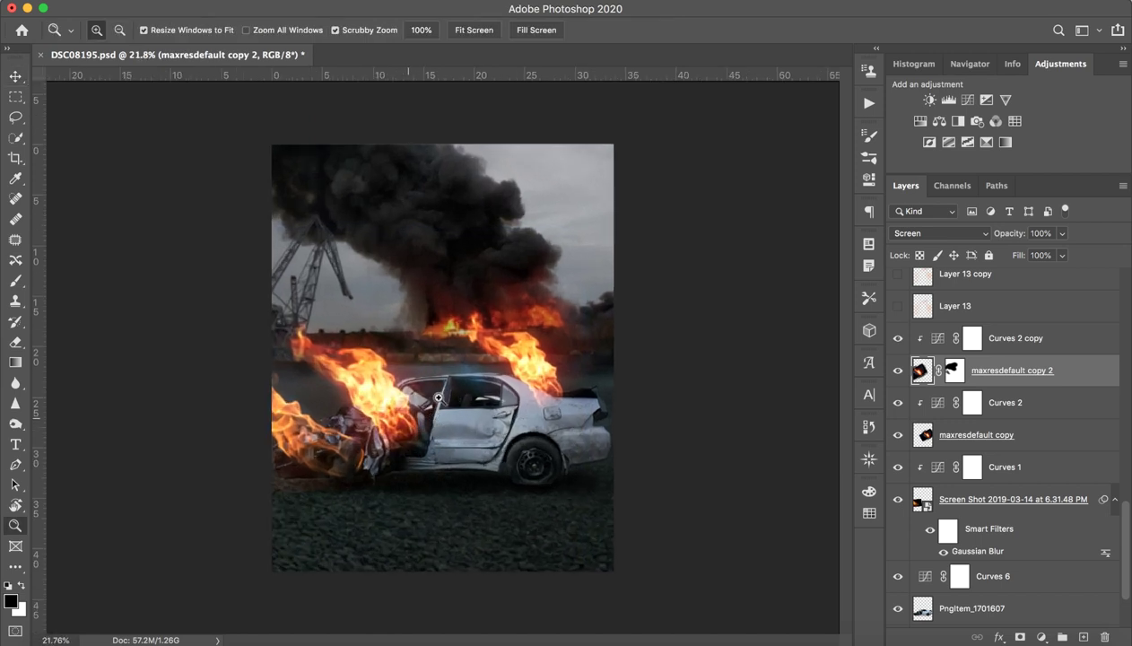
scroll(1015, 366, "up", 5)
scroll(1015, 366, "up", 5)
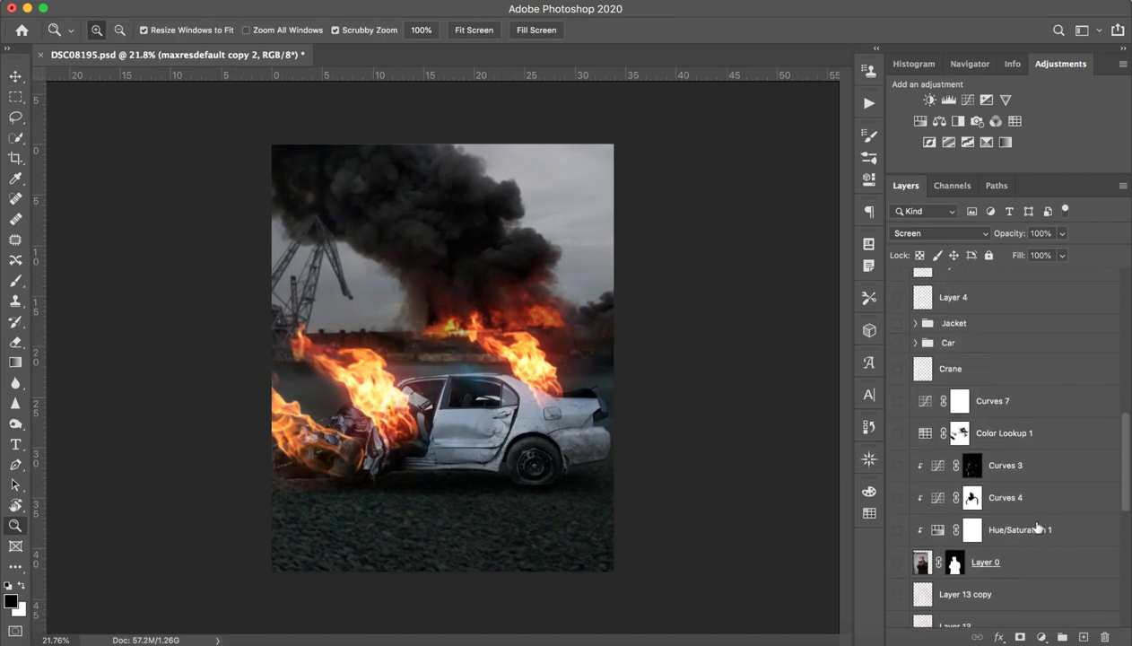
scroll(1068, 467, "down", 2)
left_click(930, 567)
left_click(898, 561)
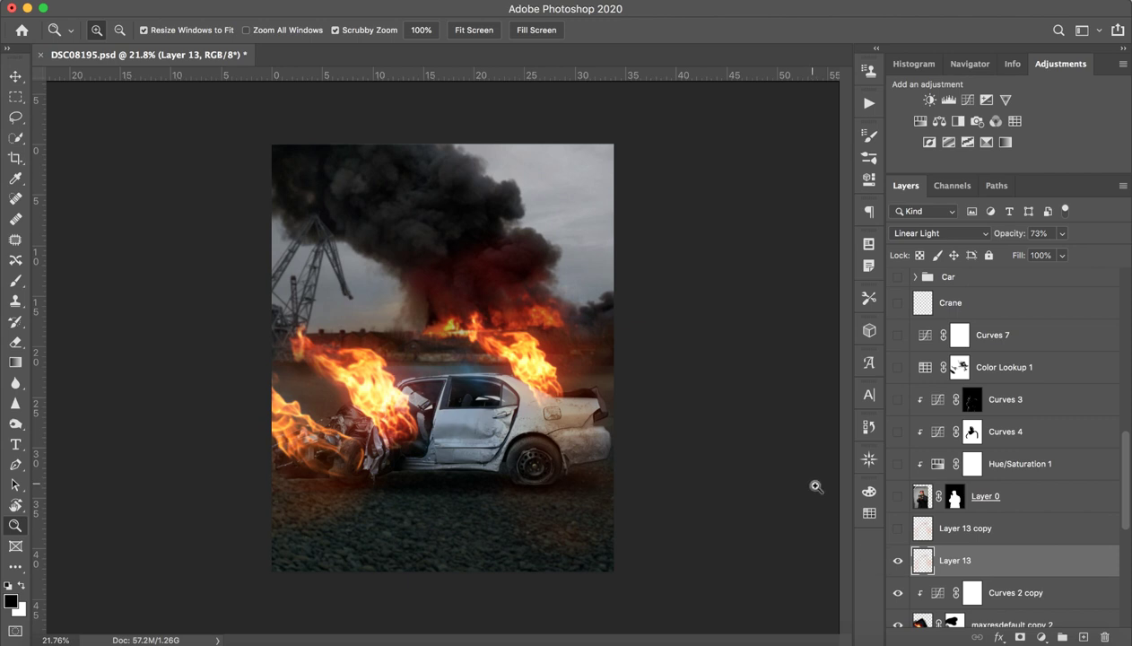
- Paint a faint flame-sampled orange glow on the lower-left ground with an 11%, 1295 px brush
left_click(898, 560)
left_click(899, 561)
left_click(10, 282)
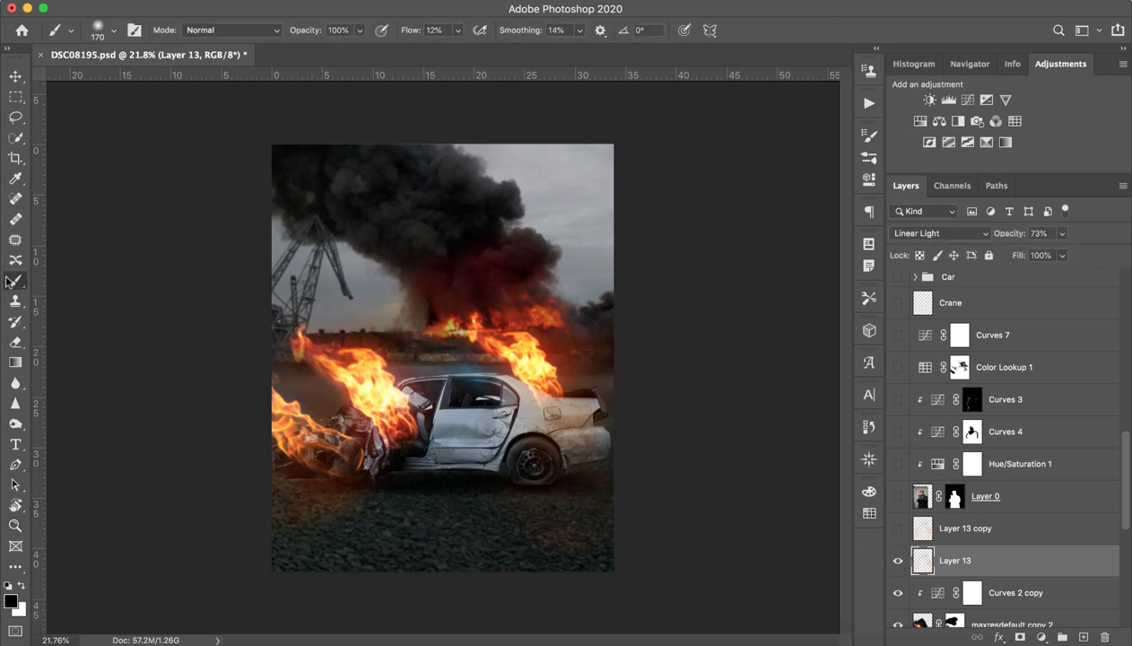
left_click_drag(310, 30, 177, 62)
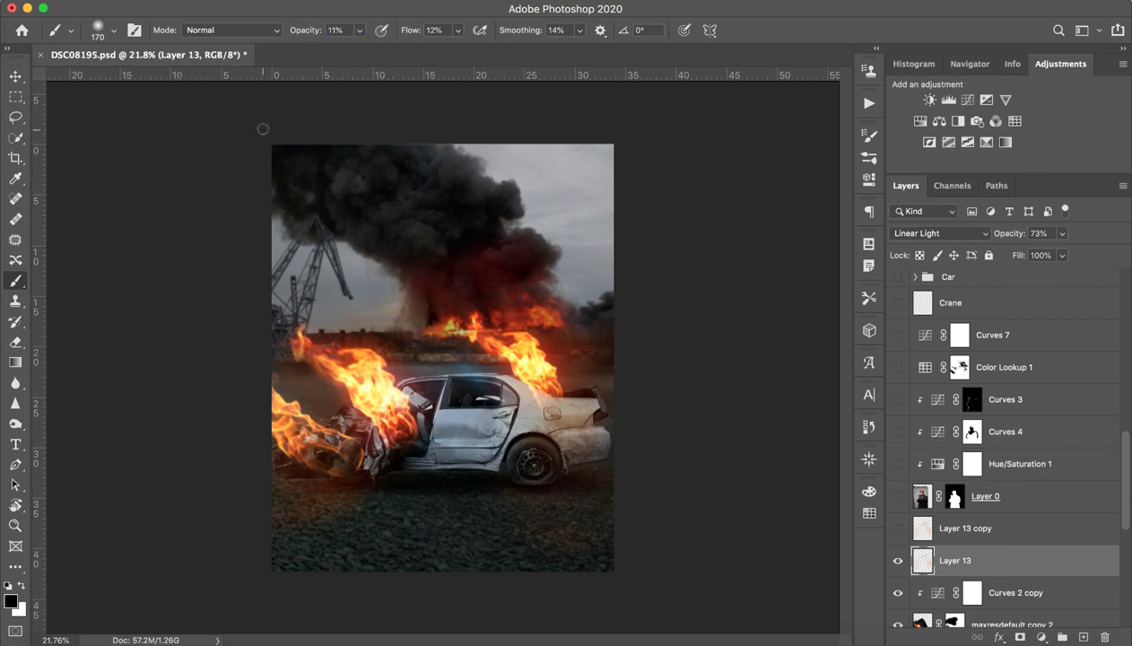
left_click(342, 354, "alt")
left_click_drag(288, 522, 341, 522)
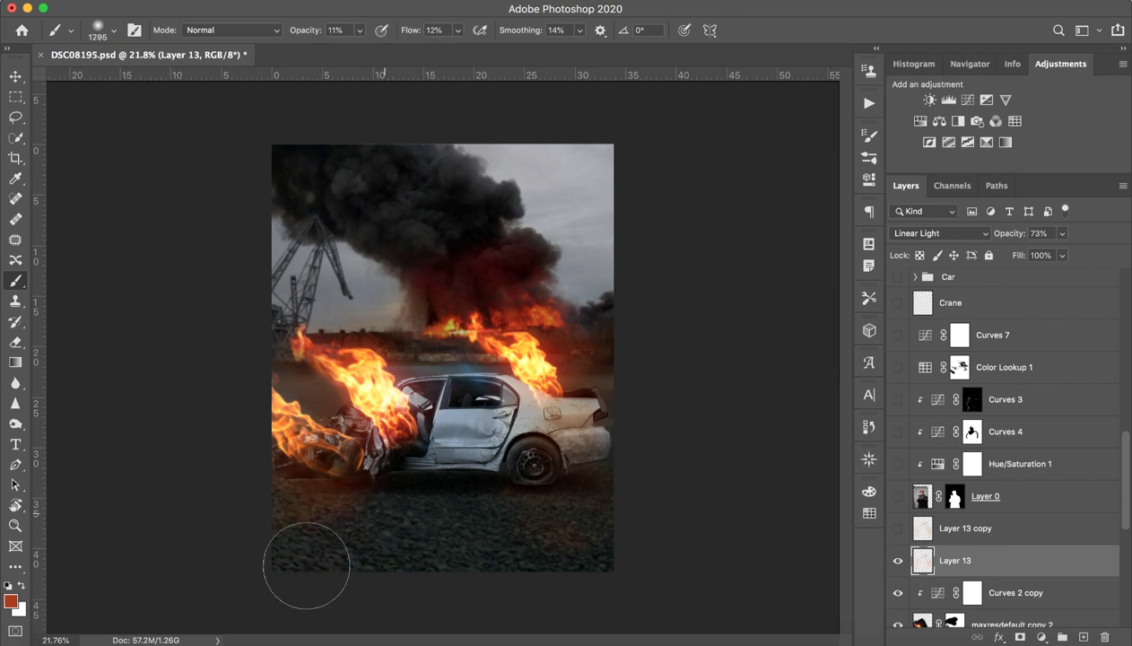
left_click_drag(306, 565, 353, 518)
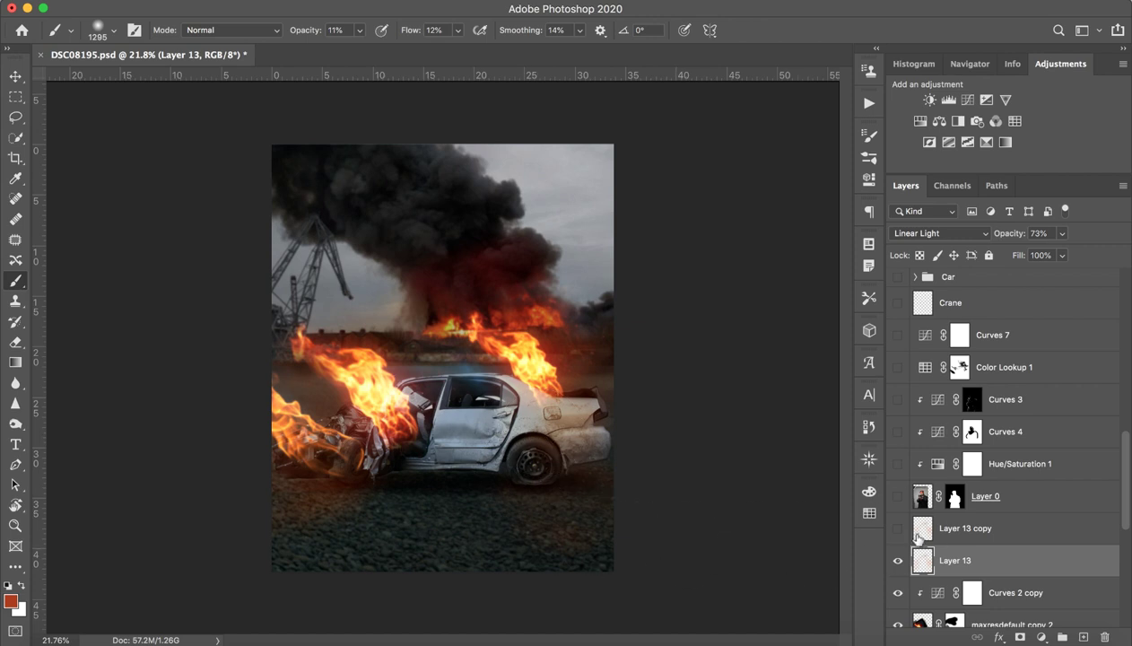
- Turn on Layer 13 copy and select Layer 0
left_click(956, 528)
left_click(898, 528)
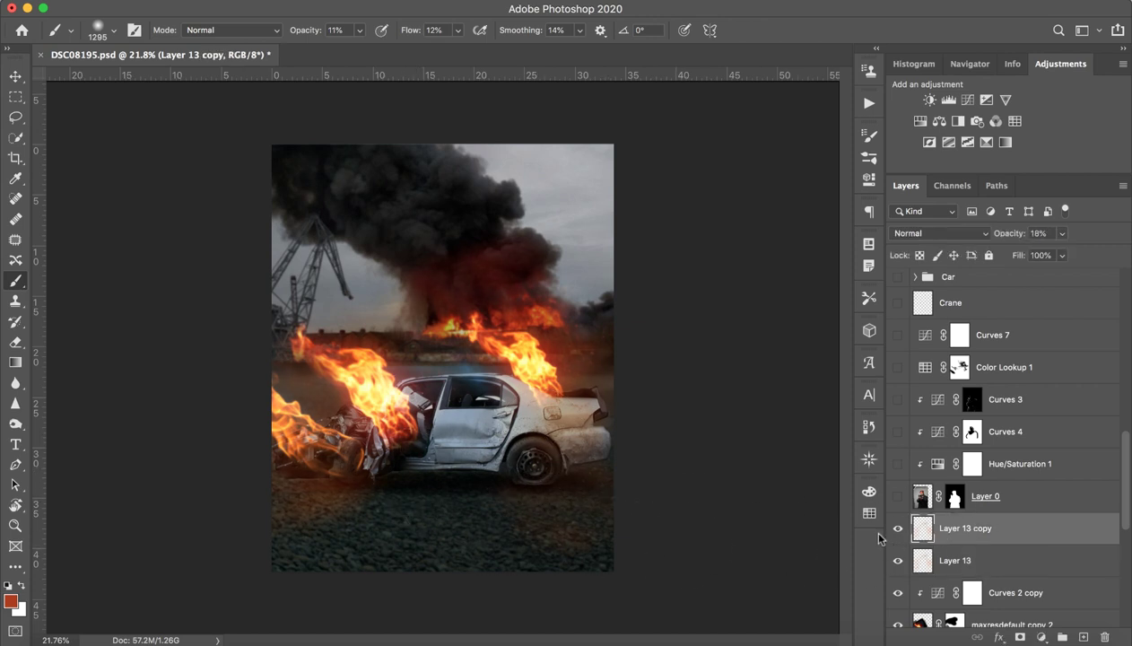
left_click(1032, 503)
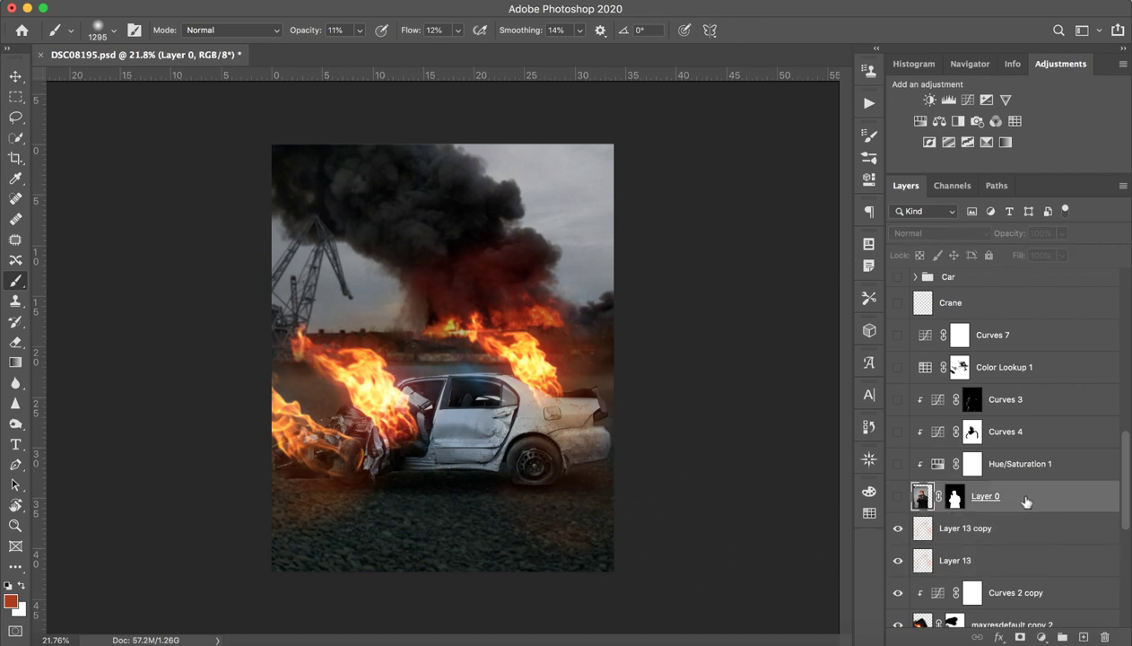
- Show the man on Layer 0 and turn on Hue/Saturation 1, reviewing its settings
left_click(898, 498)
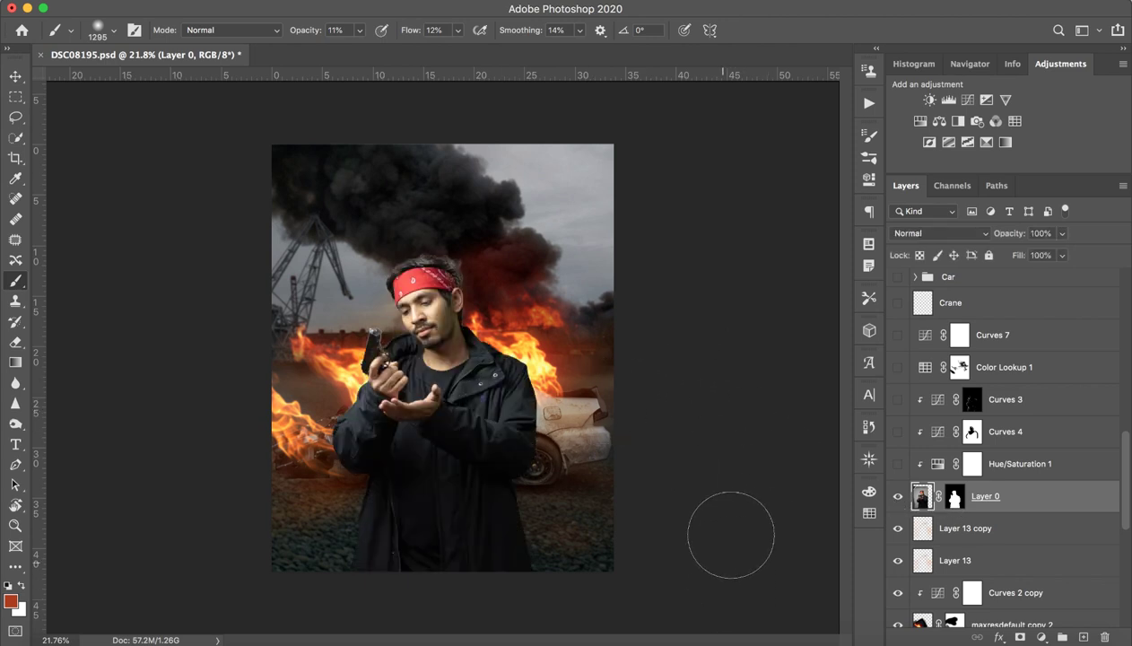
left_click(1022, 463)
left_click(898, 463)
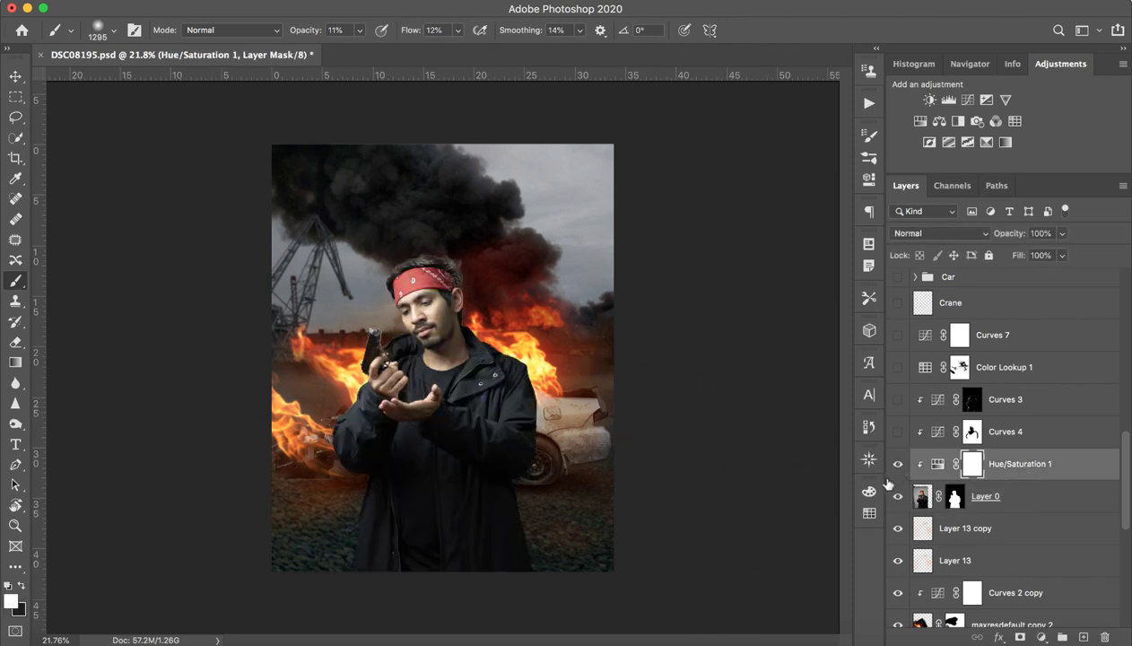
left_click(897, 465)
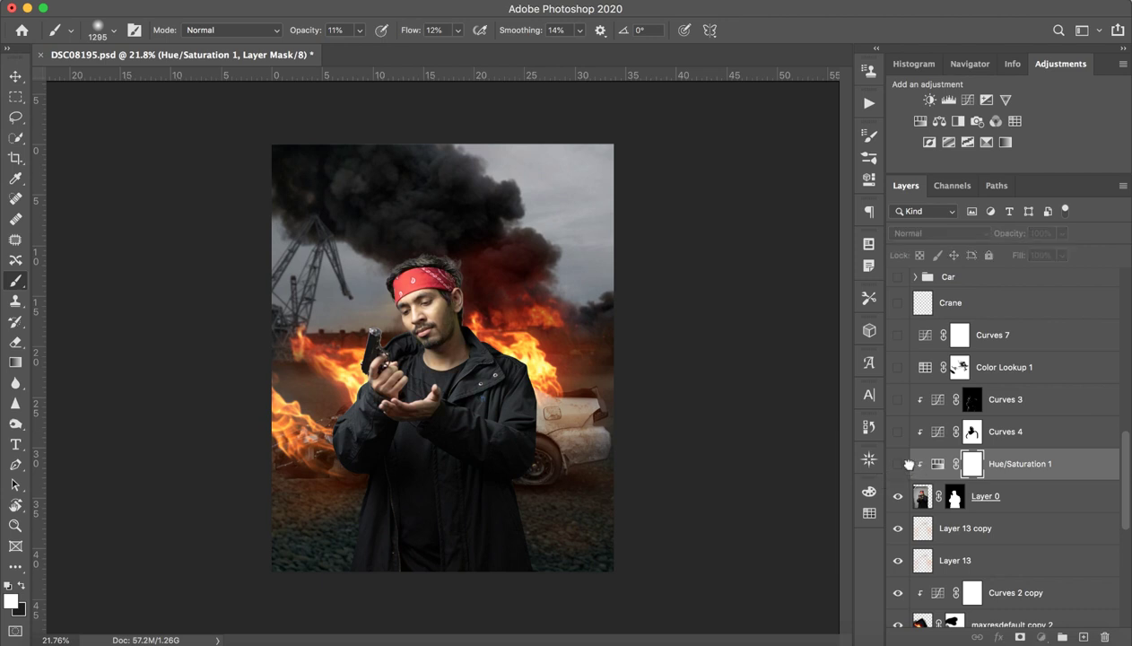
left_click(898, 464)
double_click(938, 464)
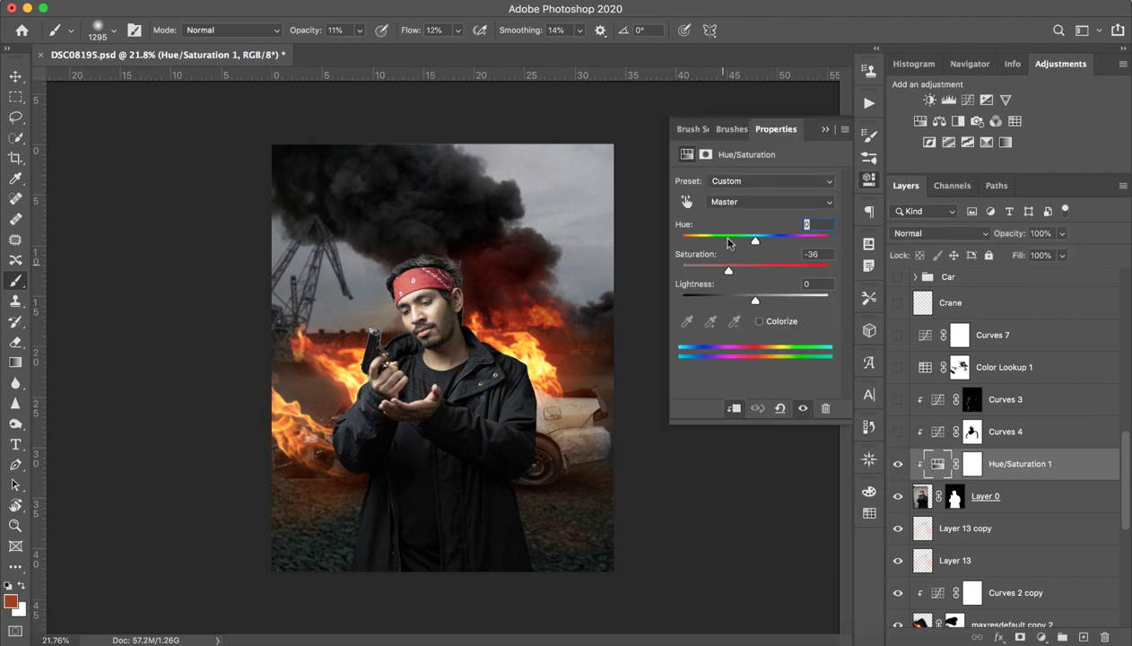
left_click(825, 129)
- Turn on Curves 4 and Curves 3 with a smaller 100% opacity brush, targeting Curves 3's mask
left_click(972, 432)
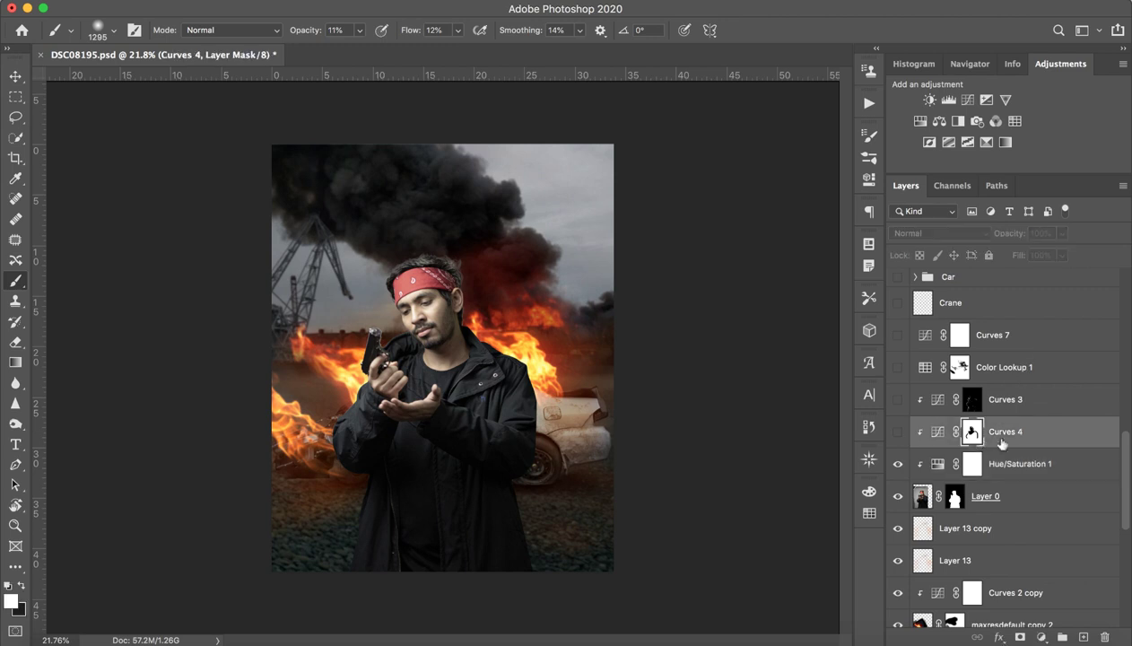
left_click(897, 431)
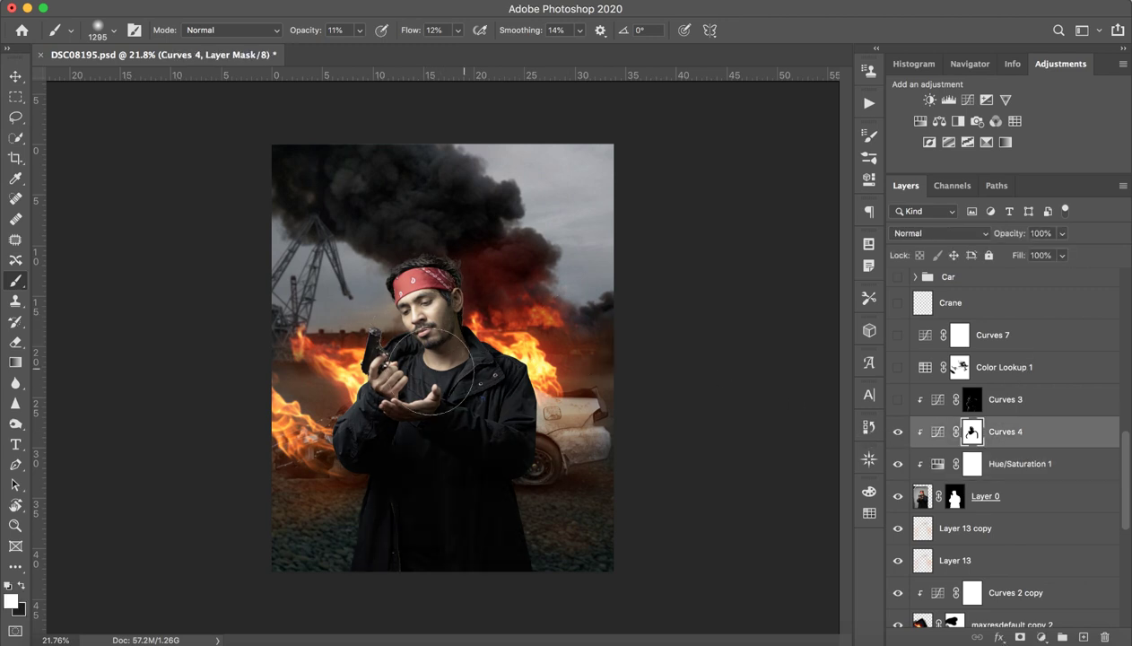
mouse_move(539, 366)
left_mouse_down()
mouse_move(446, 392)
mouse_move(458, 375)
left_mouse_up()
mouse_move(293, 40)
left_mouse_down()
mouse_move(379, 33)
mouse_move(539, 62)
left_mouse_up()
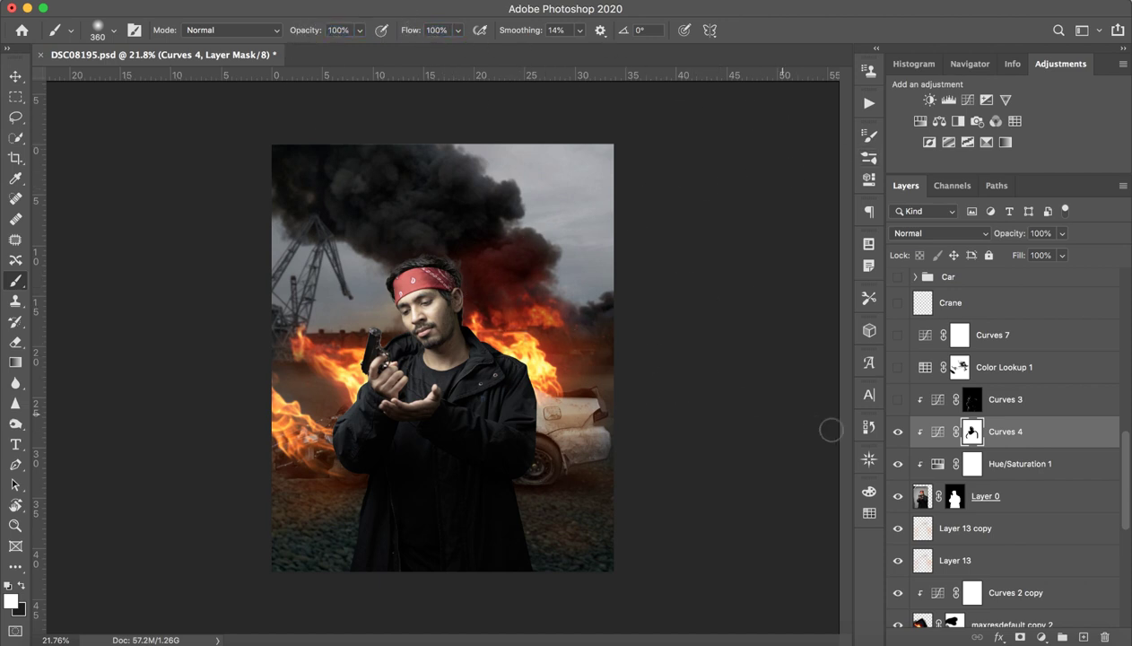
left_click(899, 432)
left_click(898, 432)
left_click(900, 399)
left_click(973, 399)
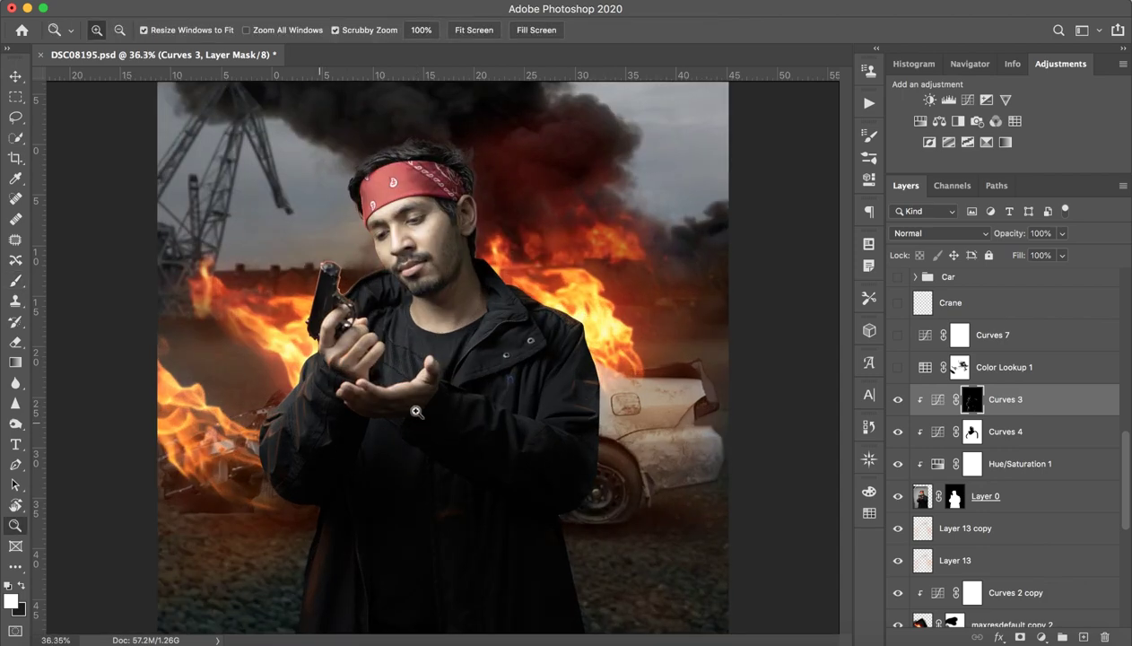
- Zoom to the jacket edge and reshape Curves 3's Green channel curve
key("z")
mouse_move(314, 420)
left_mouse_down()
mouse_move(480, 411)
mouse_move(570, 440)
left_mouse_up()
scroll(479, 411, "down", 3)
scroll(541, 394, "down", 2)
scroll(641, 409, "down", 3)
double_click(923, 402)
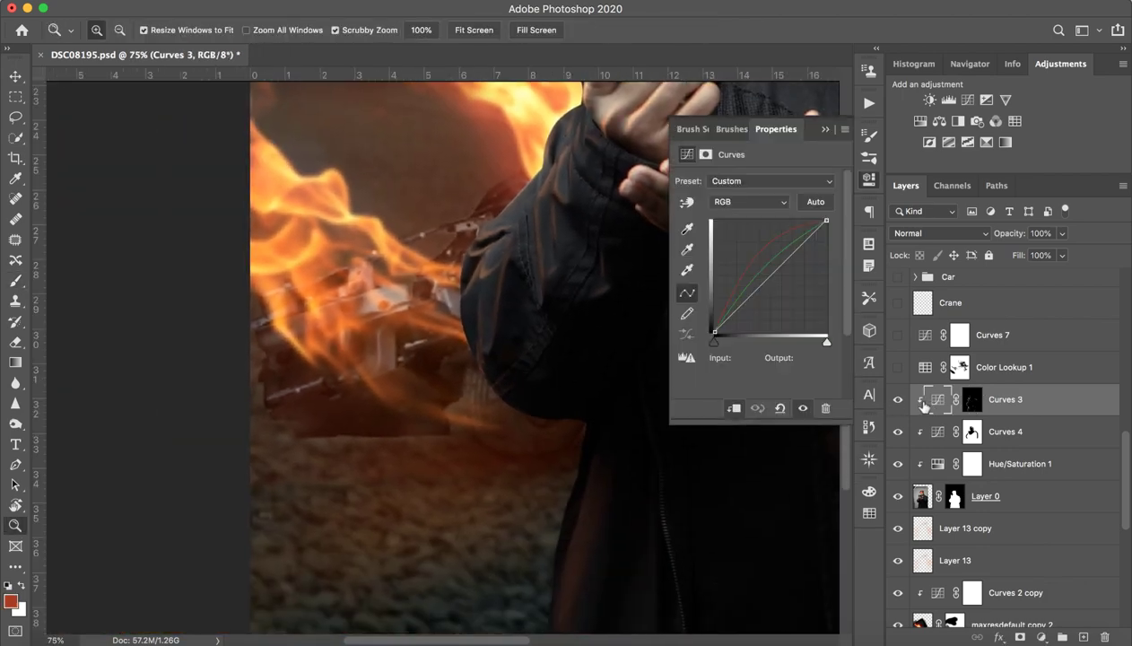
left_click(732, 206)
left_click(749, 219)
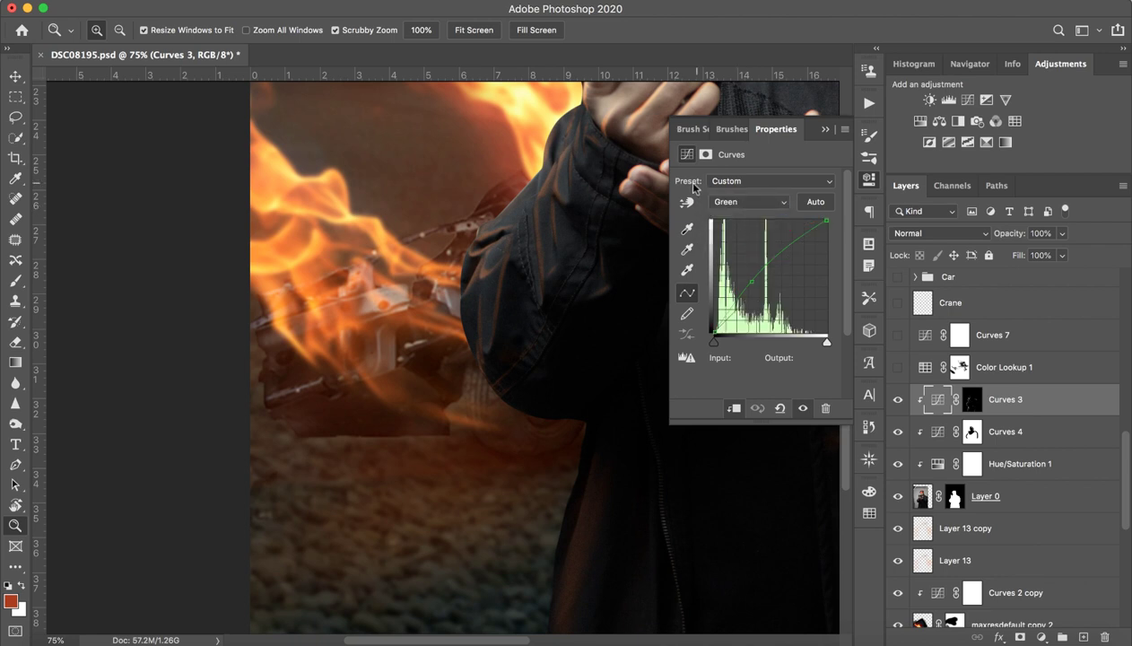
scroll(508, 260, "up", 1)
mouse_move(743, 262)
left_mouse_down()
mouse_move(749, 283)
mouse_move(749, 243)
mouse_move(795, 276)
left_mouse_up()
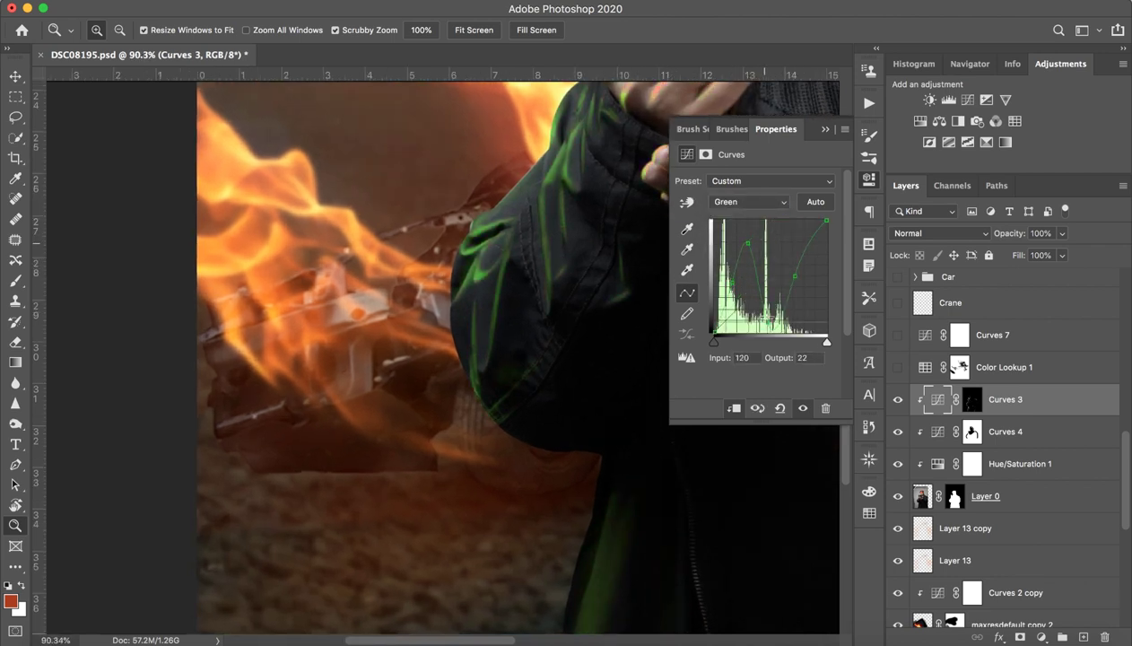
left_click(742, 310)
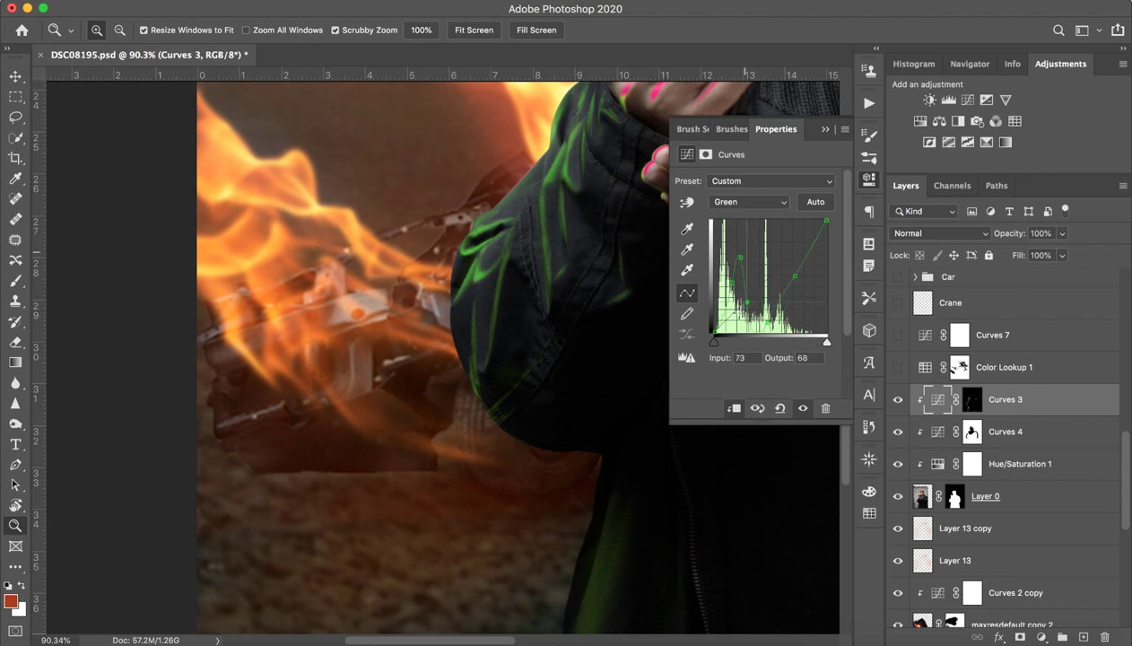
- Lower Curves 3's Blue curve to warm the light, comparing it on and off
left_click(749, 201)
left_click(725, 212)
left_click_drag(791, 260, 807, 301)
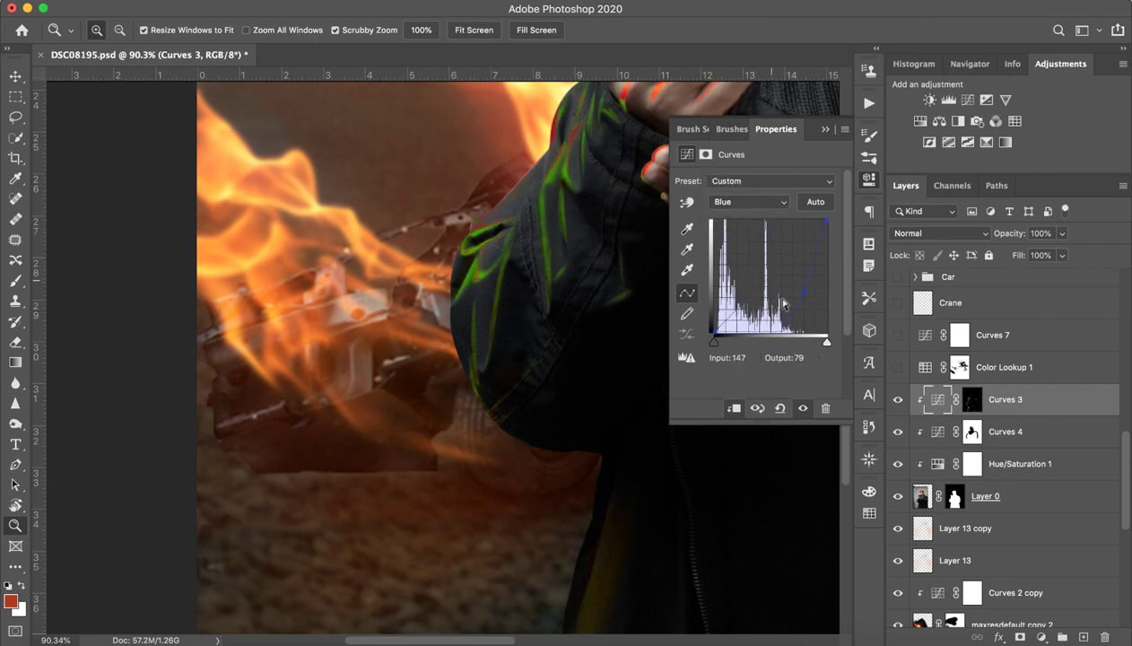
left_click(825, 129)
key("ctrl+comma")
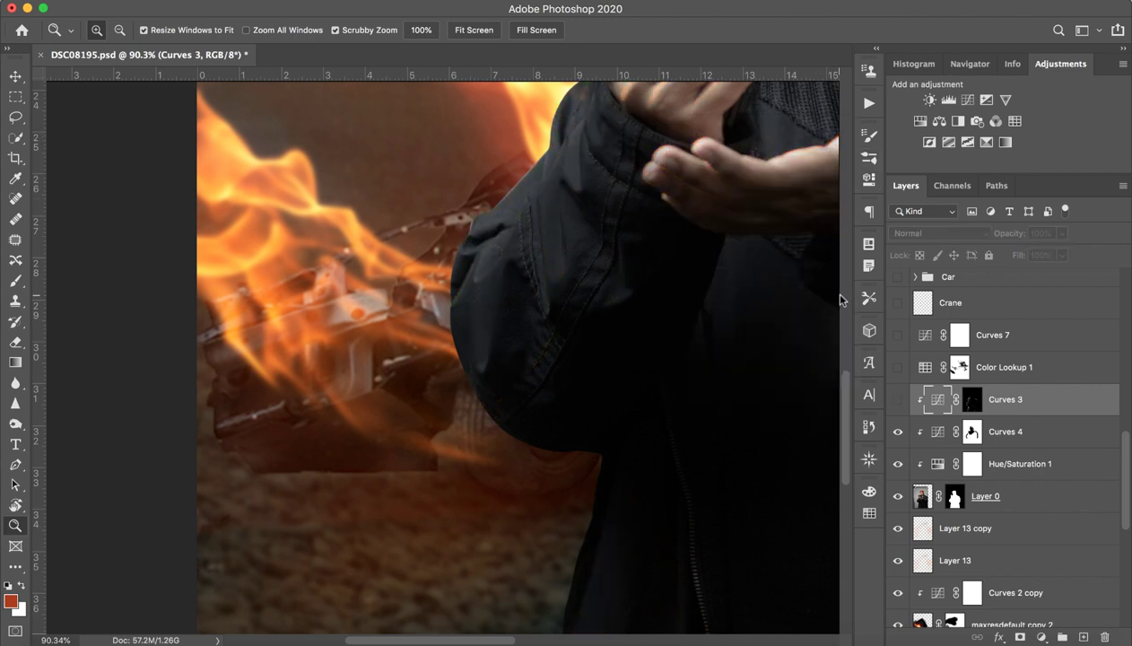
key("ctrl+comma")
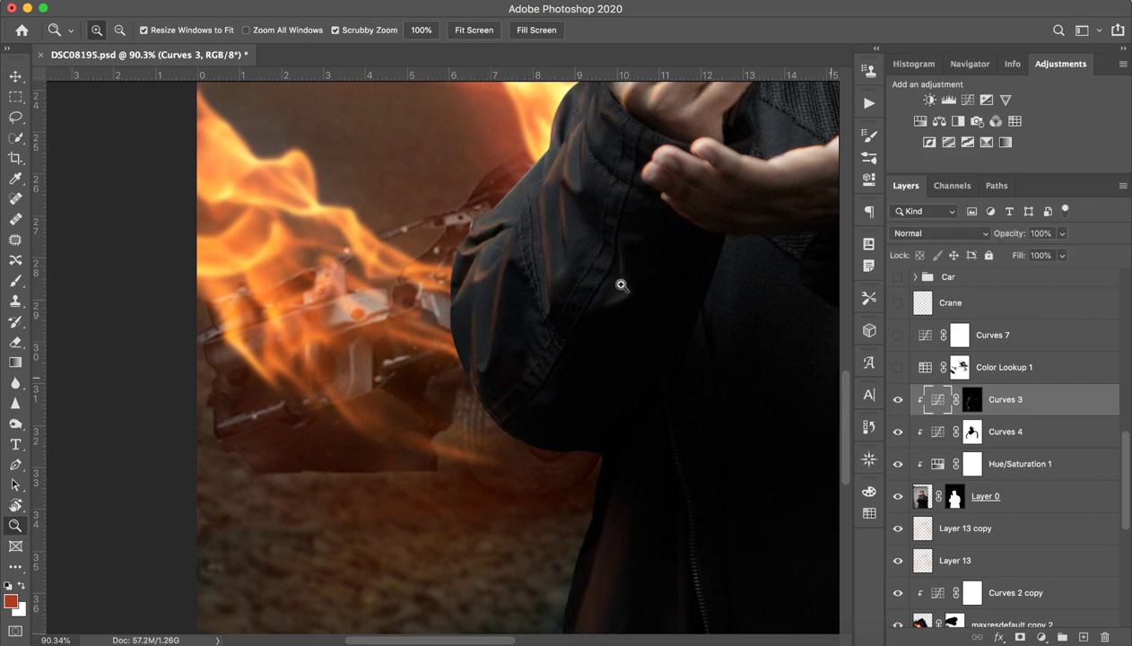
- Target the Curves 3 mask with a 40 px, low-opacity brush zoomed on the sleeve
mouse_move(535, 214)
left_mouse_down()
mouse_move(586, 197)
mouse_move(576, 218)
mouse_move(613, 214)
mouse_move(556, 235)
mouse_move(545, 275)
left_mouse_up()
left_click(972, 405)
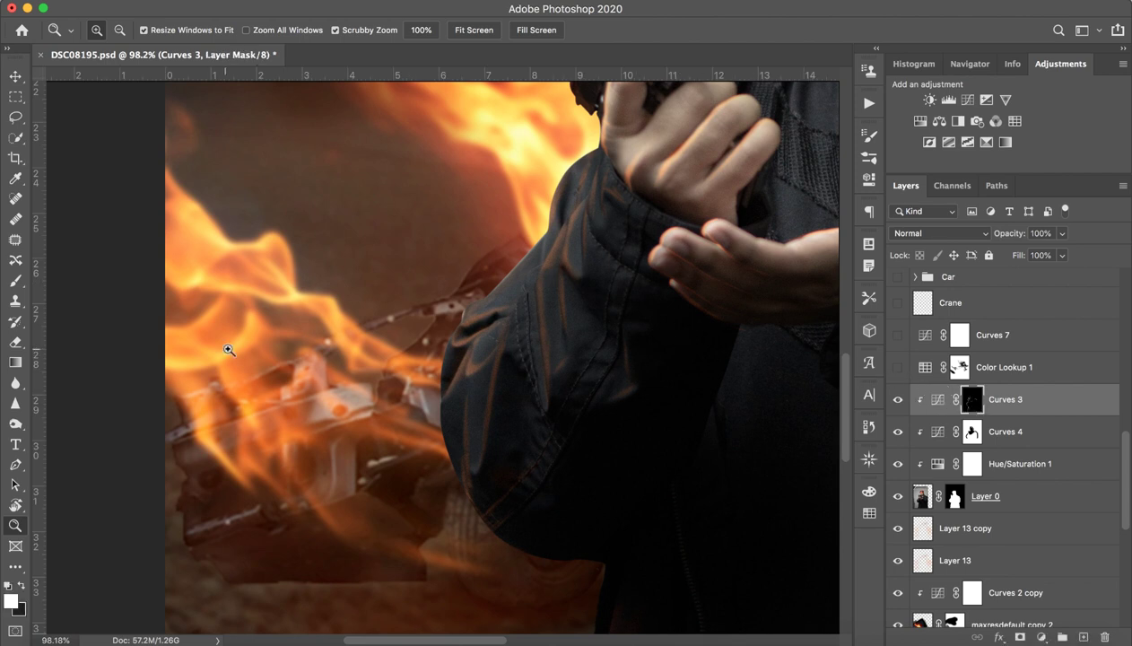
key("b")
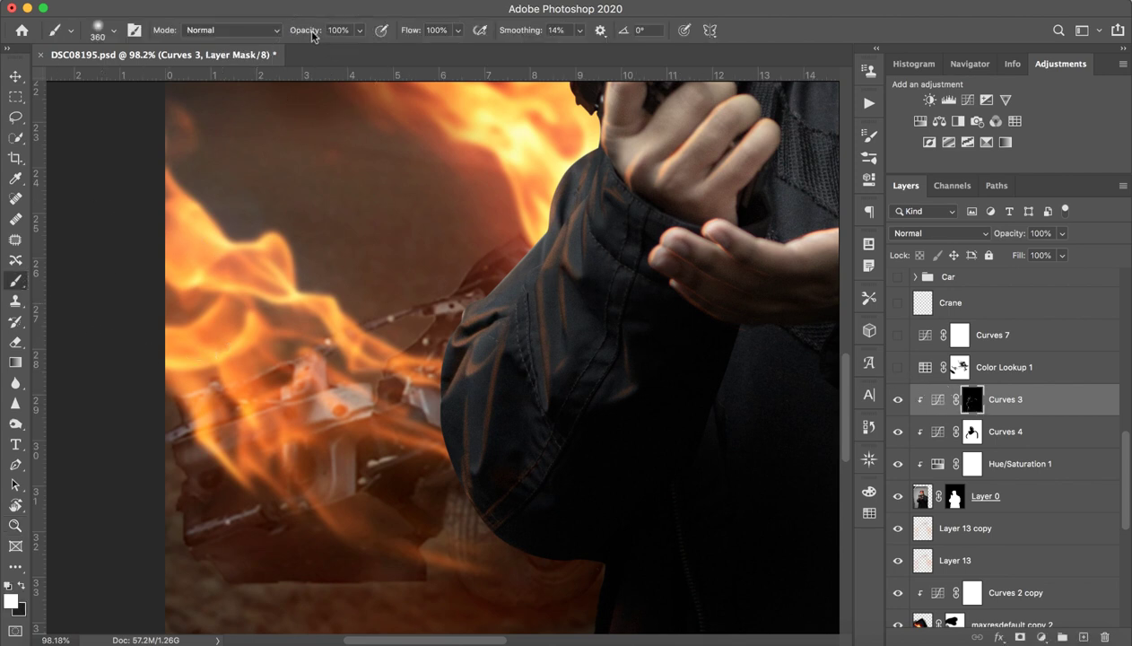
left_click_drag(301, 30, 226, 34)
left_click_drag(588, 324, 624, 320)
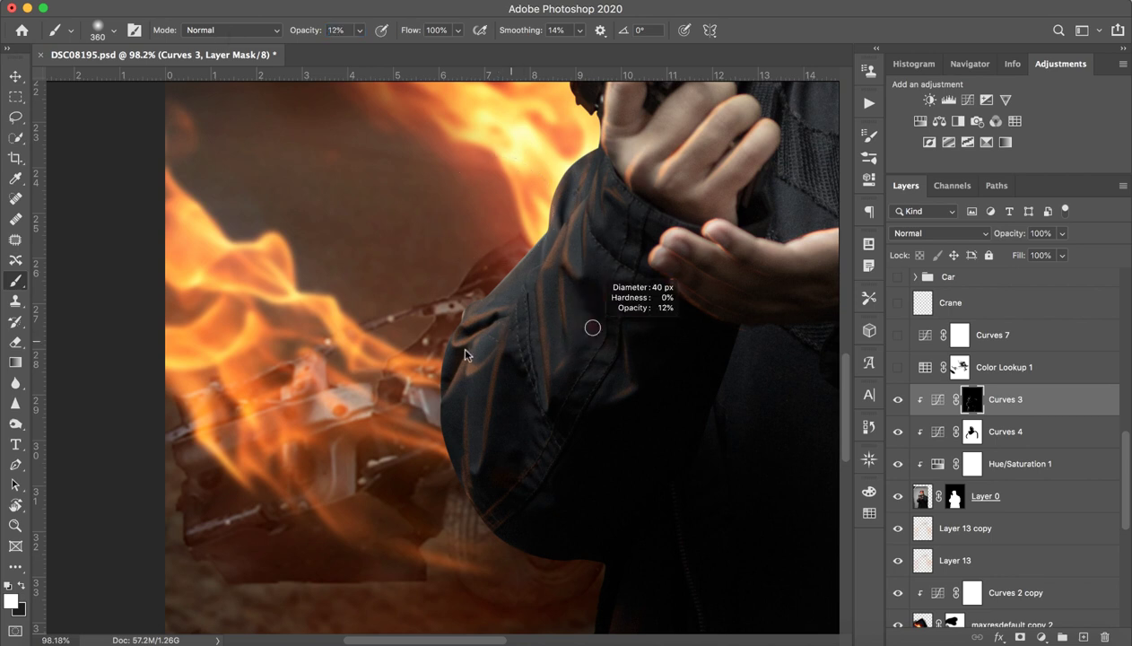
left_click_drag(539, 323, 579, 331)
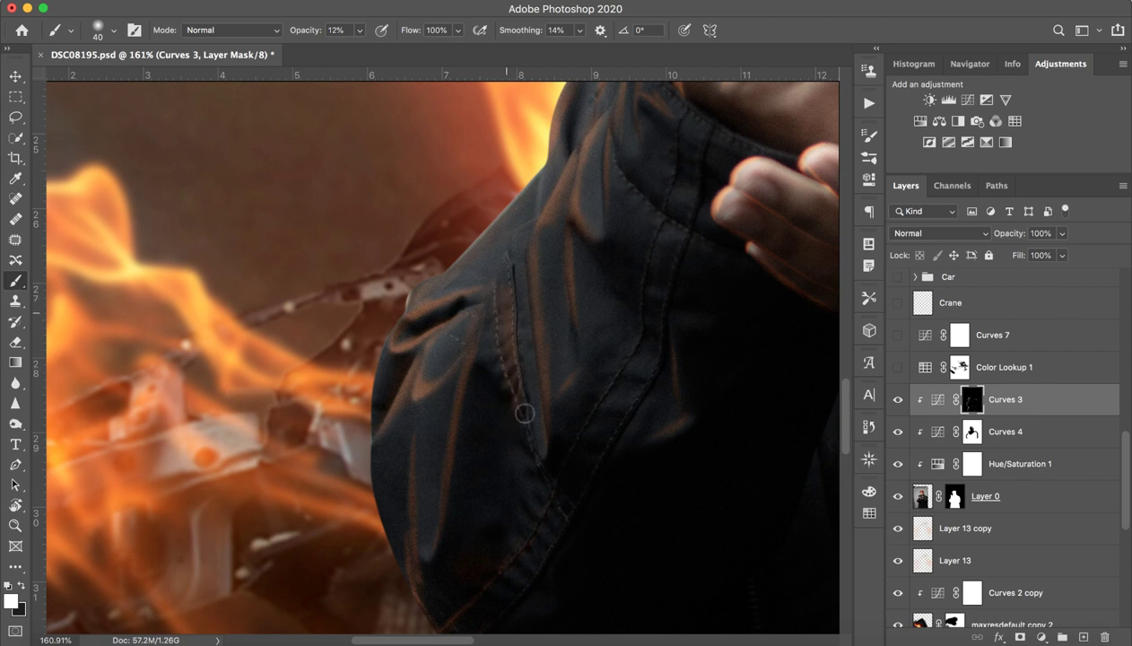
left_click_drag(611, 353, 535, 335)
key("super+r")
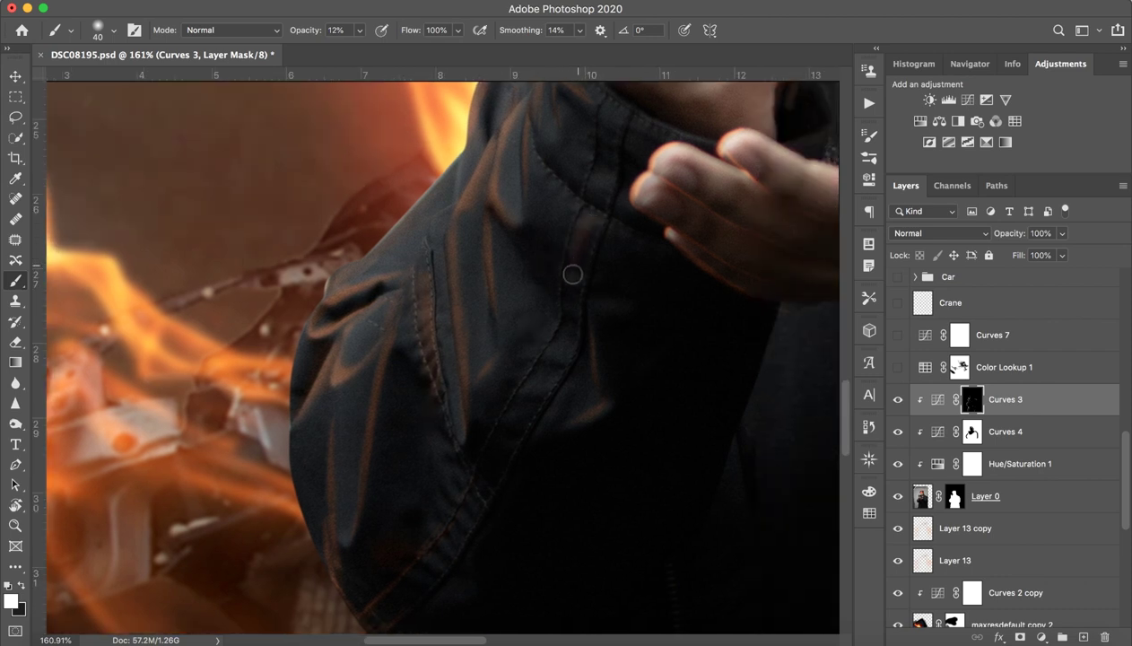
- Paint the rim glow along the sleeve, gun and collar edges, then zoom out to the whole composite
left_click_drag(497, 464, 583, 318)
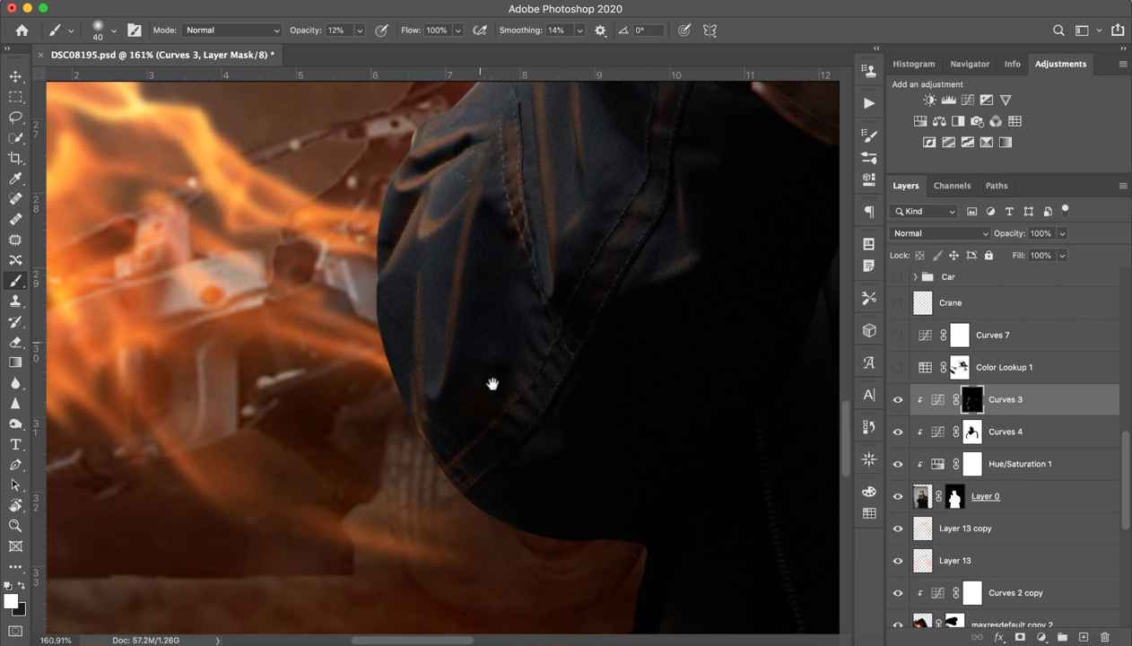
scroll(493, 384, "up", 3)
scroll(448, 332, "up", 5)
scroll(449, 332, "right", 3)
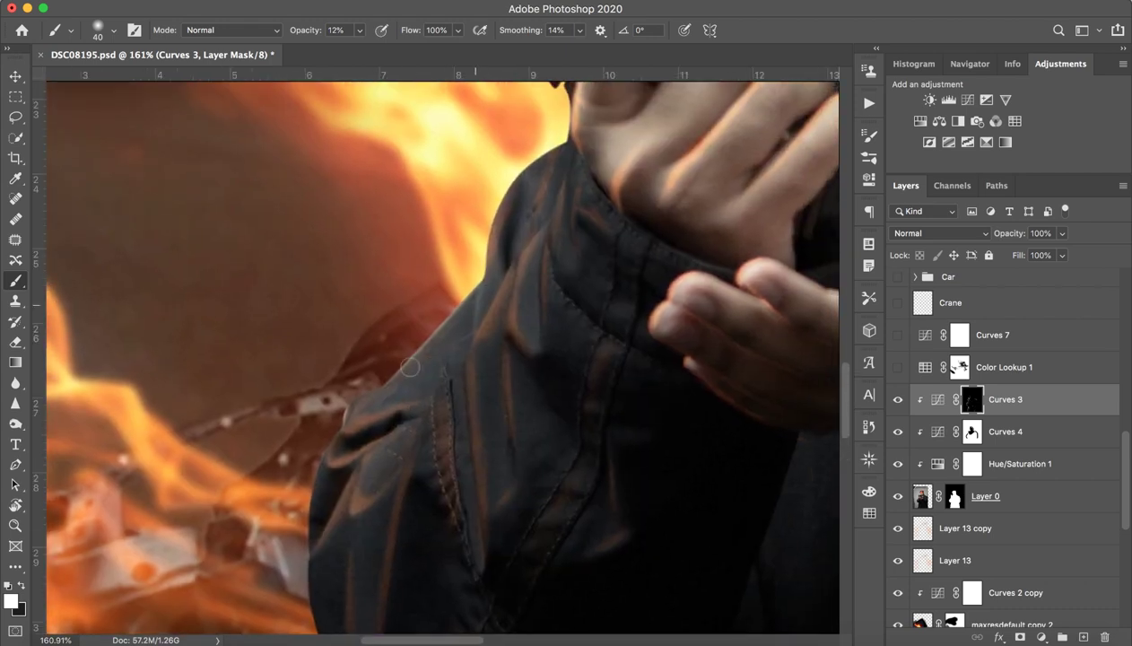
scroll(485, 279, "up", 5)
scroll(485, 280, "right", 5)
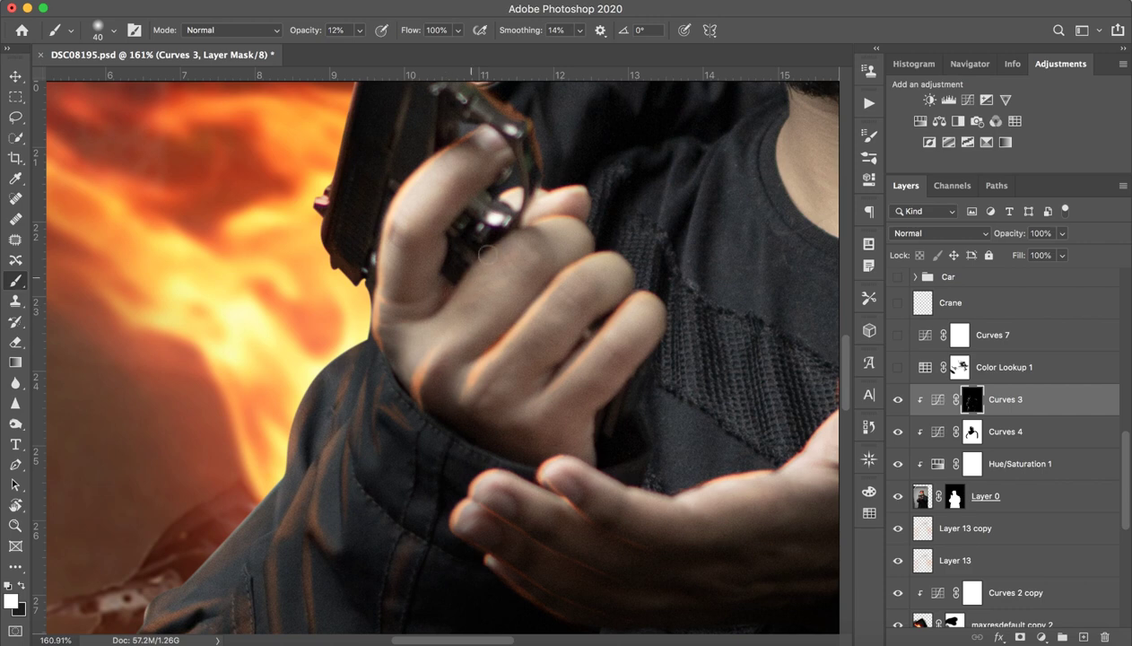
scroll(487, 255, "up", 4)
scroll(487, 255, "right", 2)
scroll(392, 252, "up", 1)
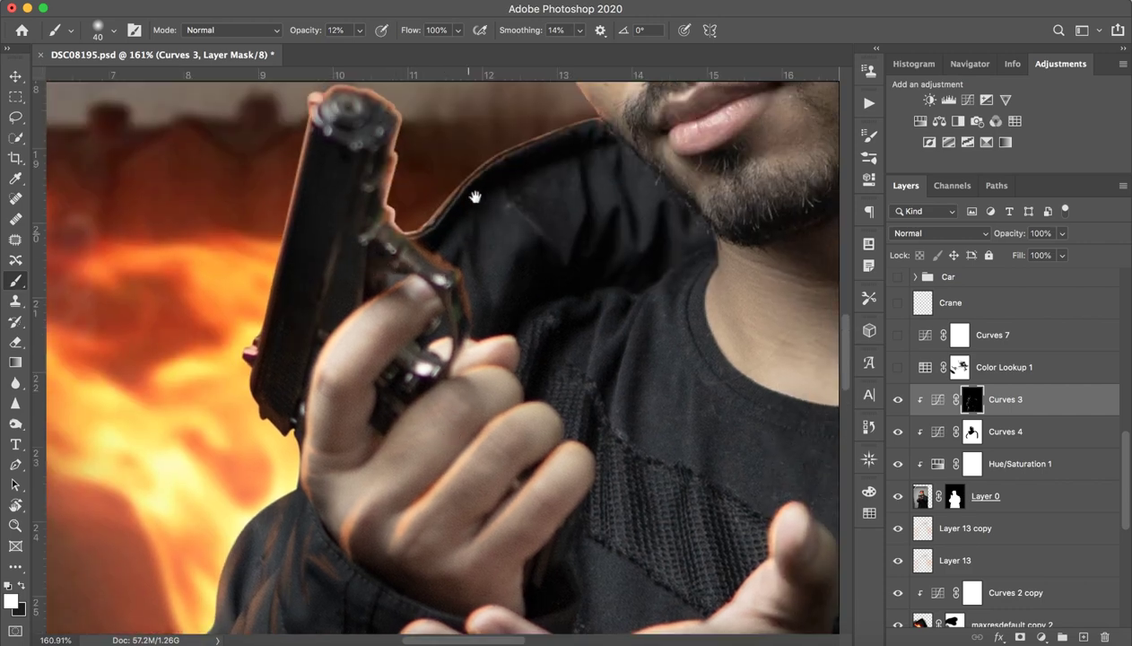
left_click_drag(475, 197, 335, 297)
left_click_drag(446, 176, 451, 369)
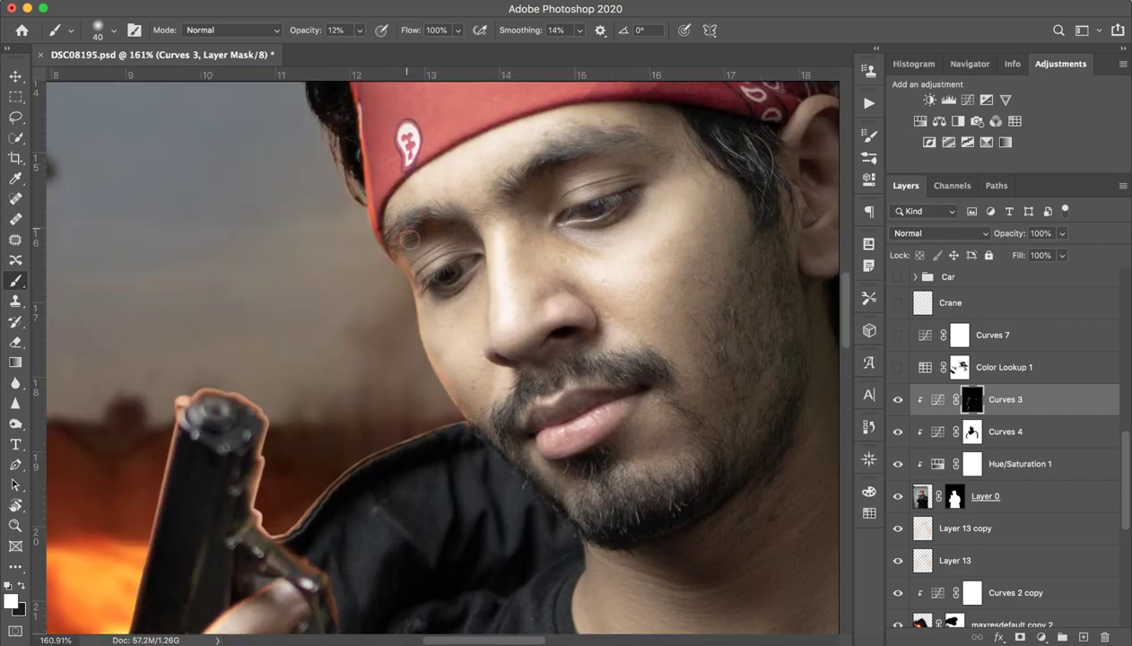
scroll(392, 301, "down", 3)
scroll(372, 301, "down", 2)
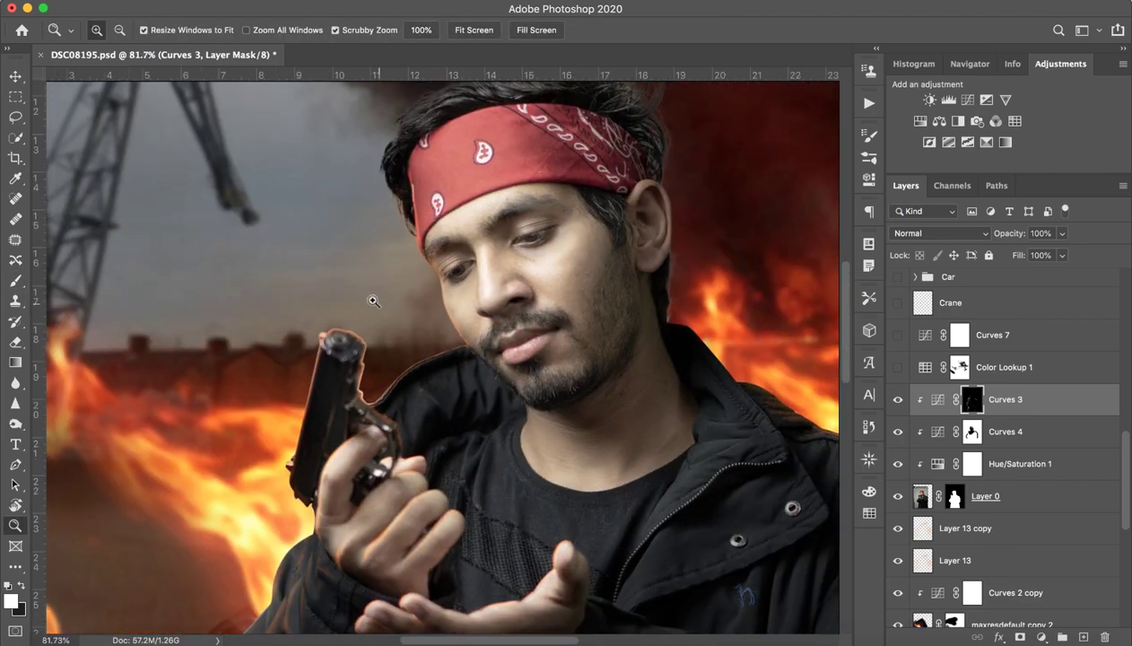
scroll(304, 278, "down", 2)
scroll(390, 382, "down", 5)
key("z")
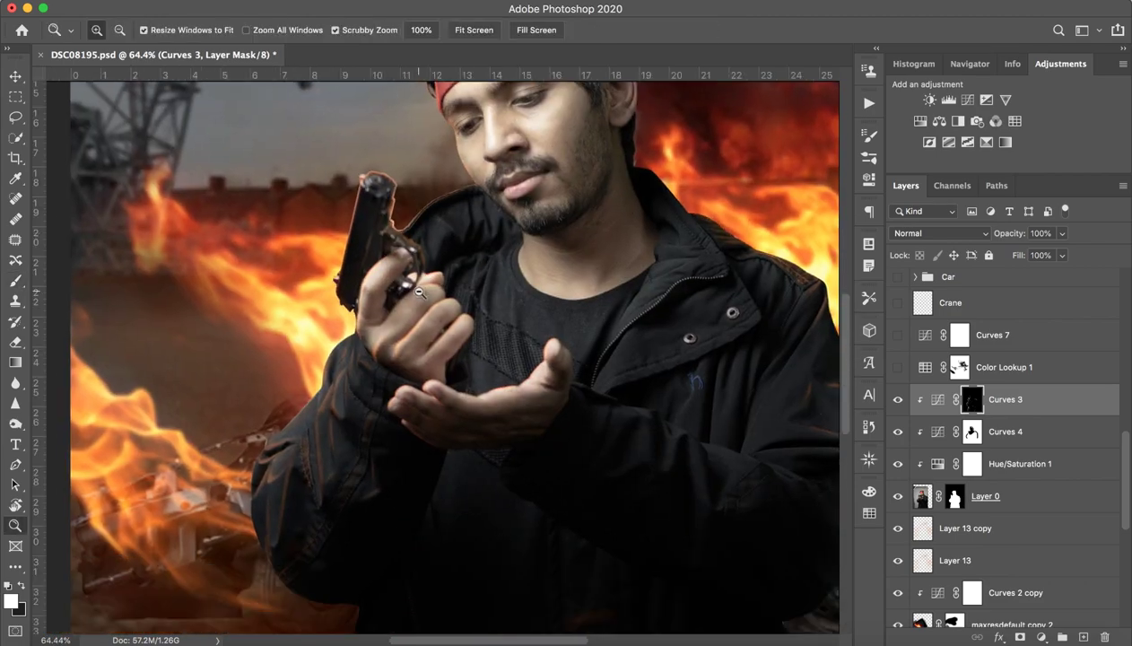
mouse_move(385, 309)
left_mouse_down()
mouse_move(336, 308)
mouse_move(466, 322)
mouse_move(512, 290)
left_mouse_up()
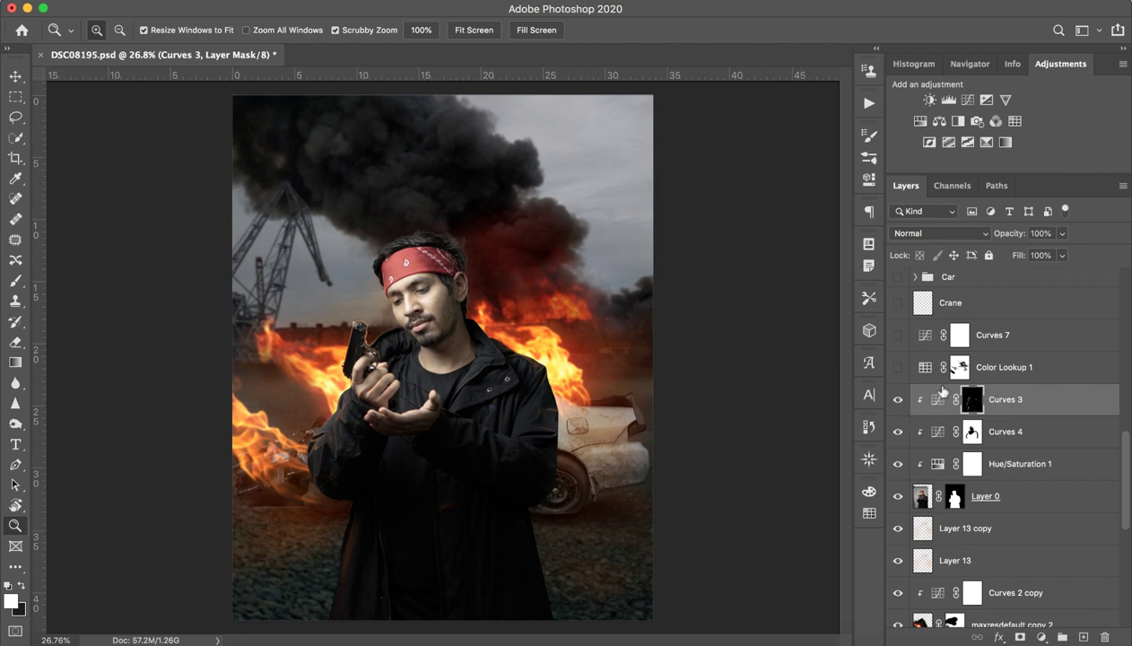
left_click(1045, 375)
key("4")
key("8")
left_click(898, 367)
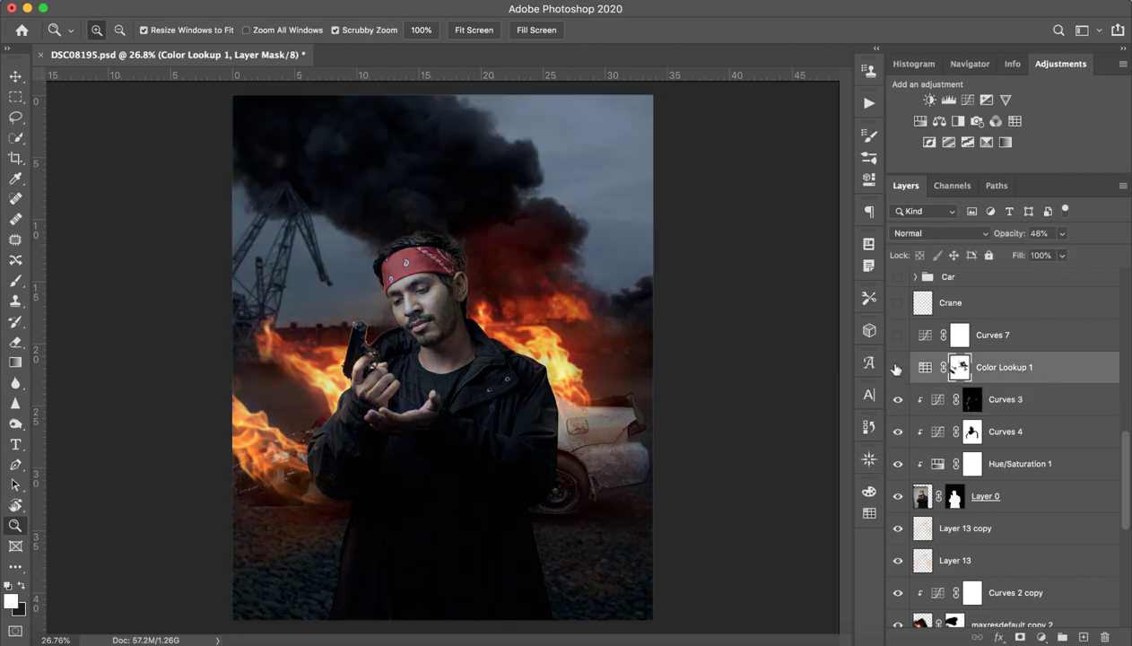
double_click(898, 367)
double_click(918, 369)
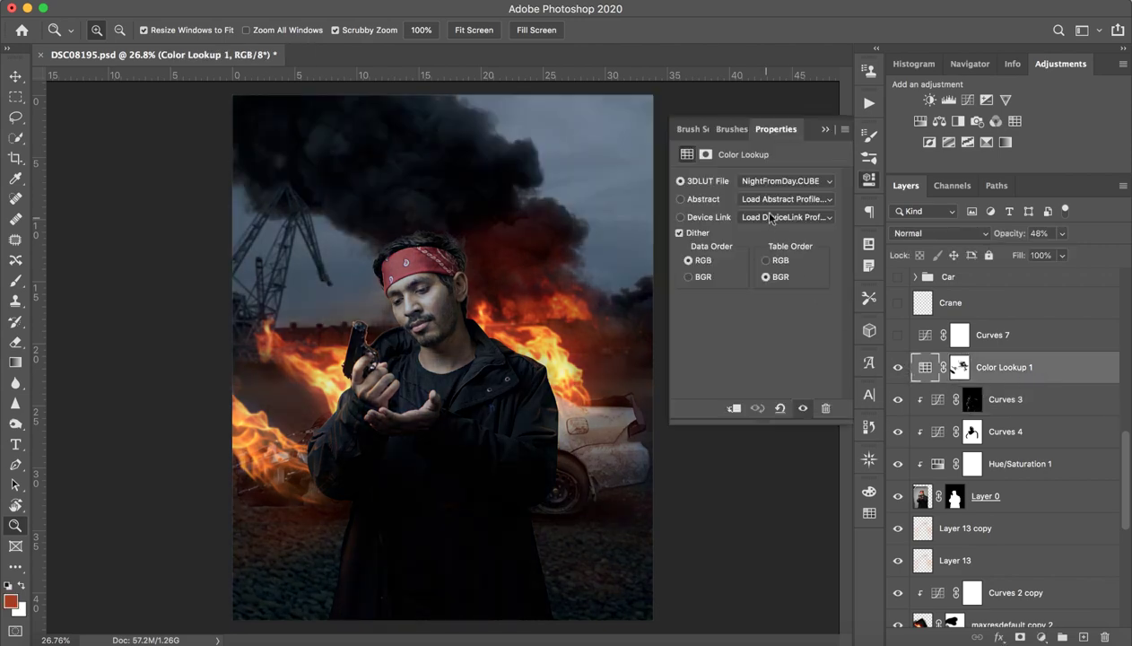
left_click(897, 367)
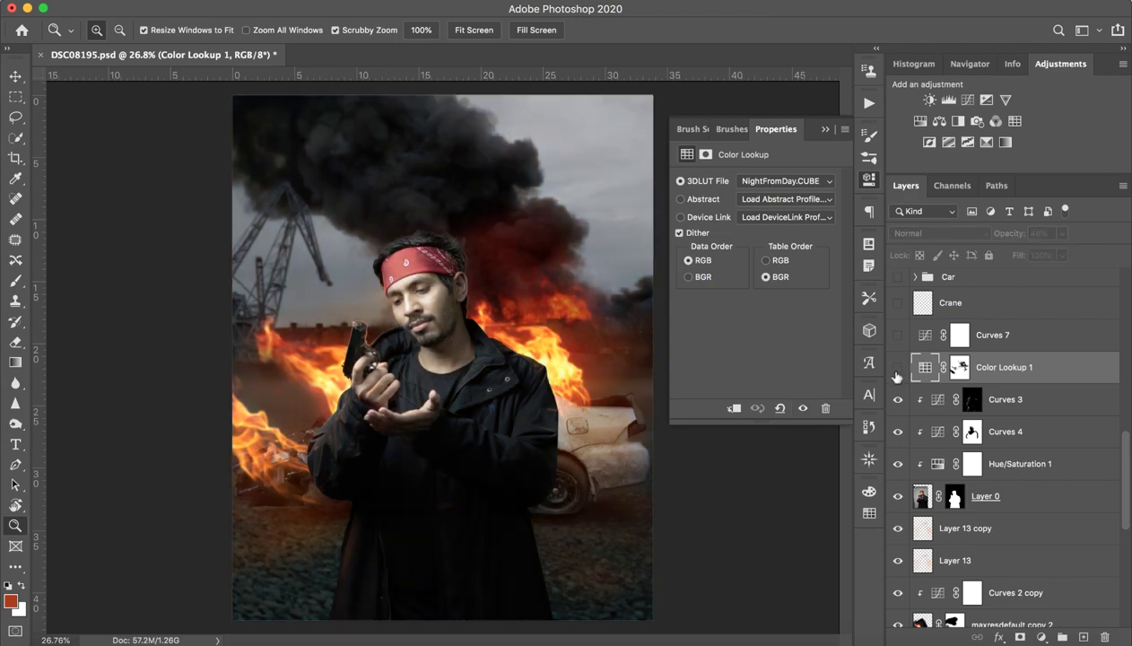
left_click(898, 370)
left_click(897, 370)
left_click(898, 368)
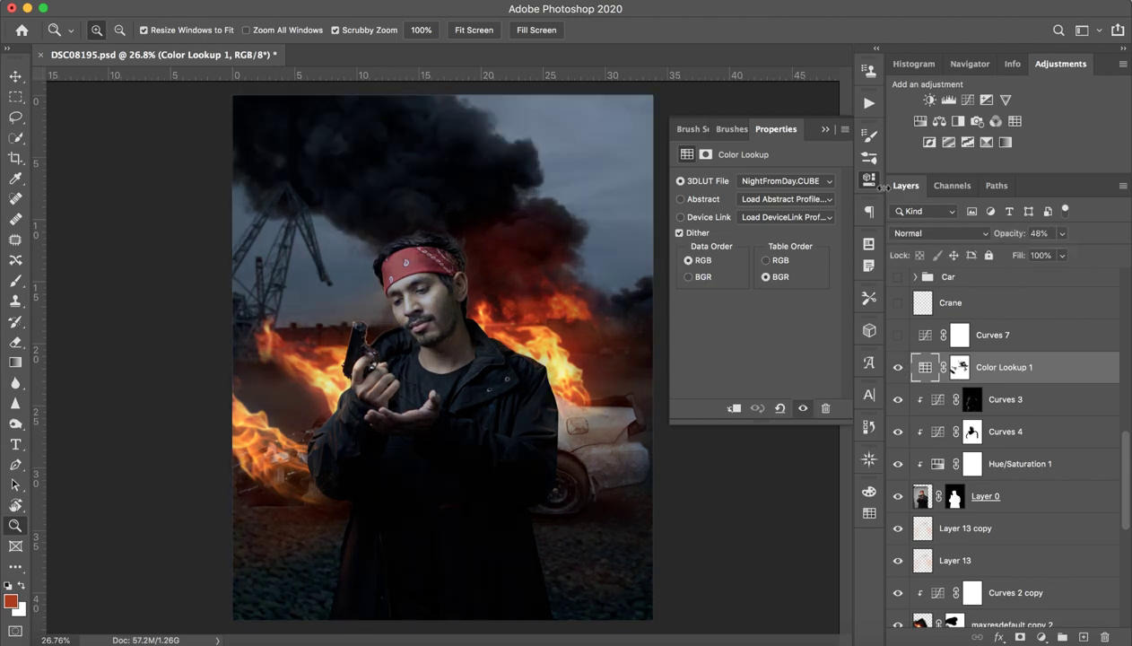
left_click(825, 130)
left_click(898, 367)
left_click(898, 367)
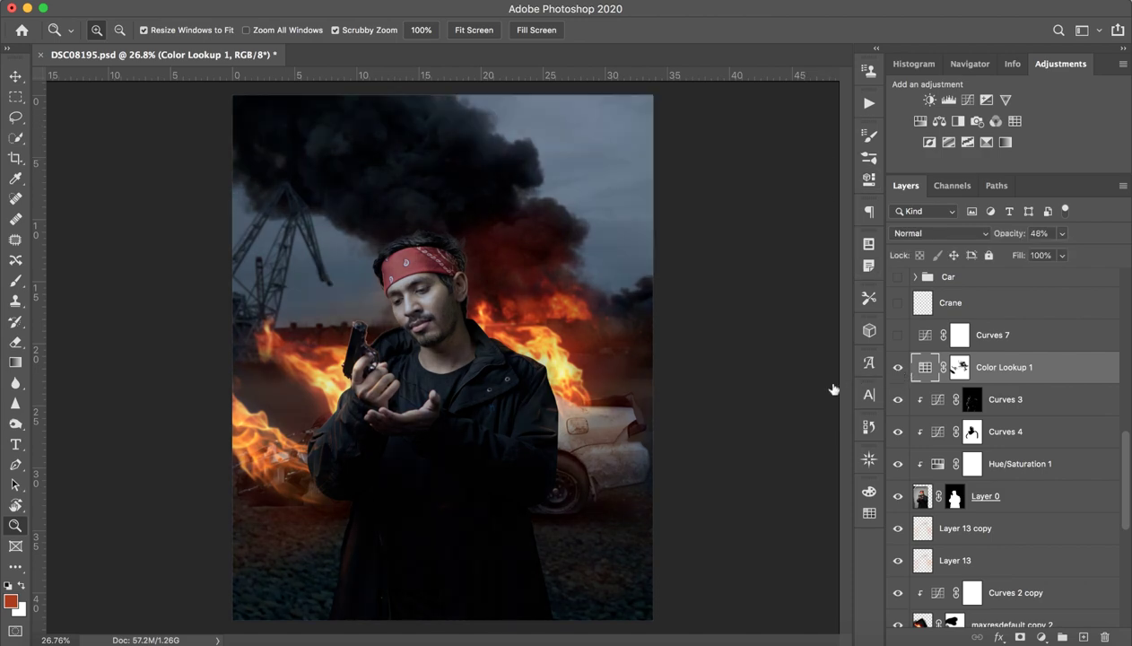
left_click_drag(619, 429, 733, 424)
left_click(897, 367)
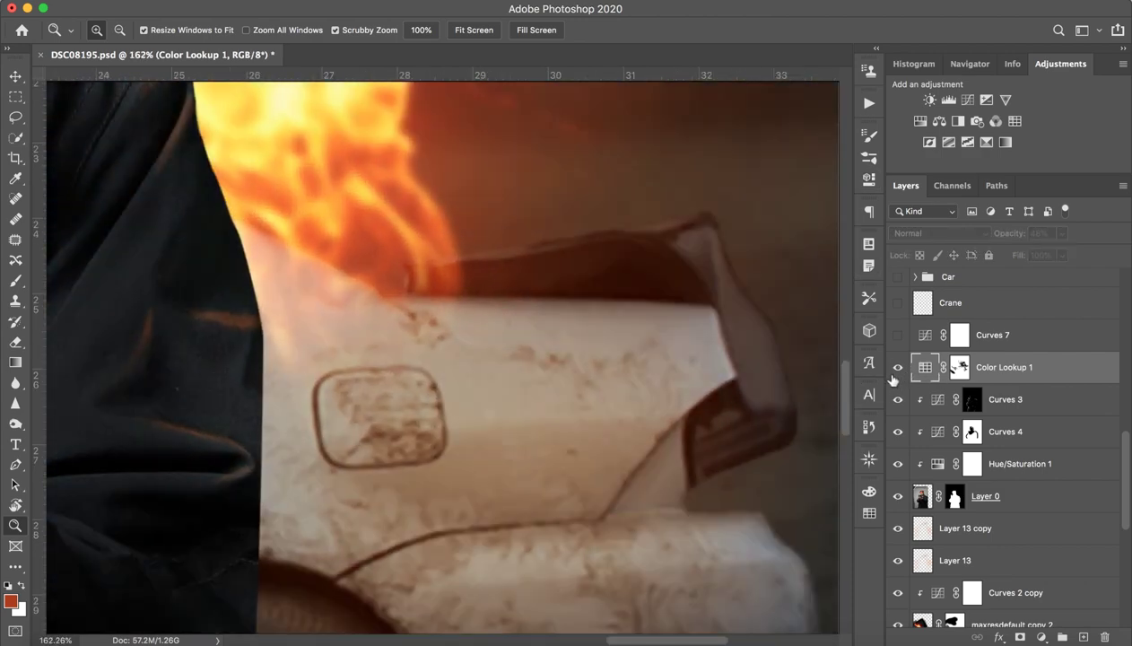
left_click(898, 367)
left_click(898, 367)
left_click(898, 367)
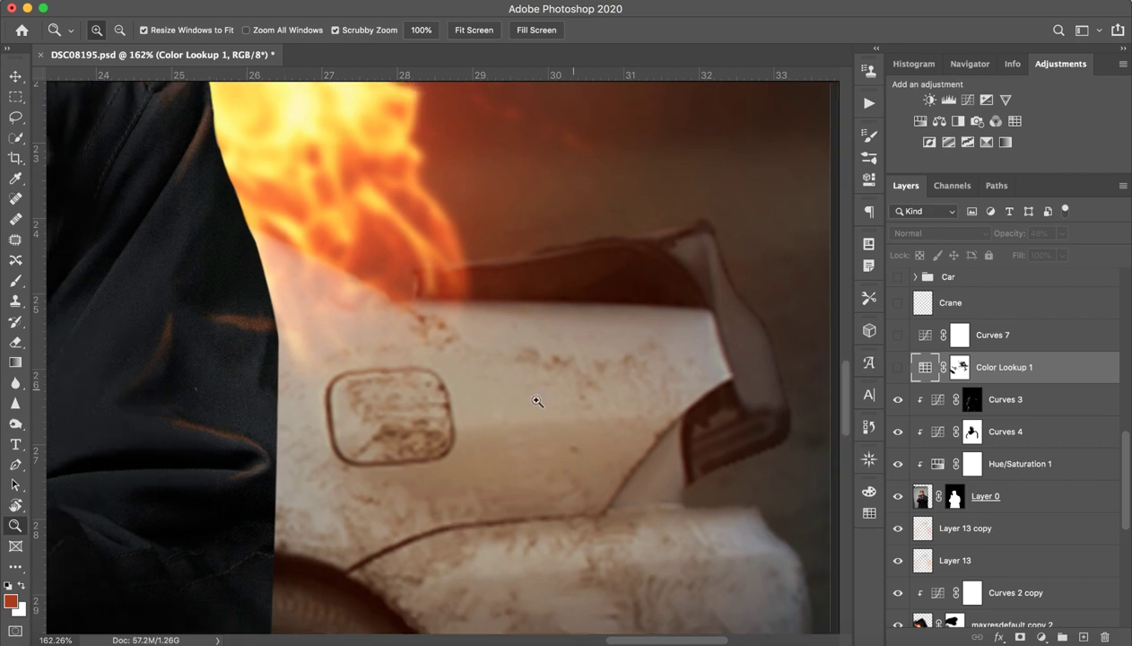
left_click_drag(536, 401, 462, 404)
left_click_drag(541, 343, 526, 366)
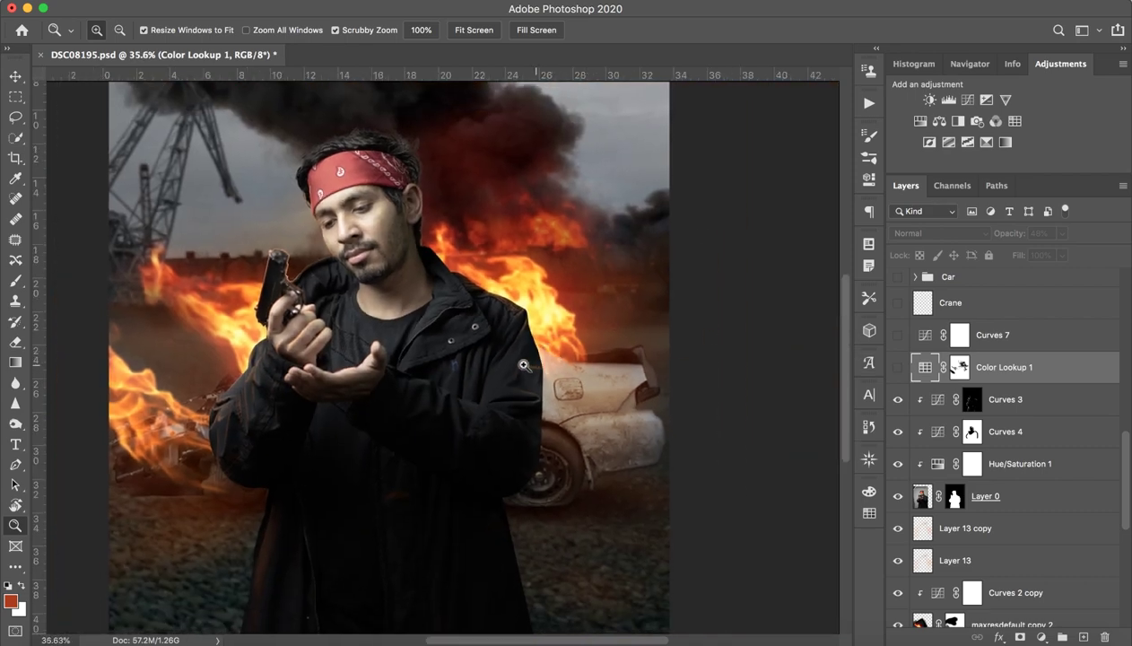
left_click(898, 369)
left_click(899, 369)
left_click(898, 369)
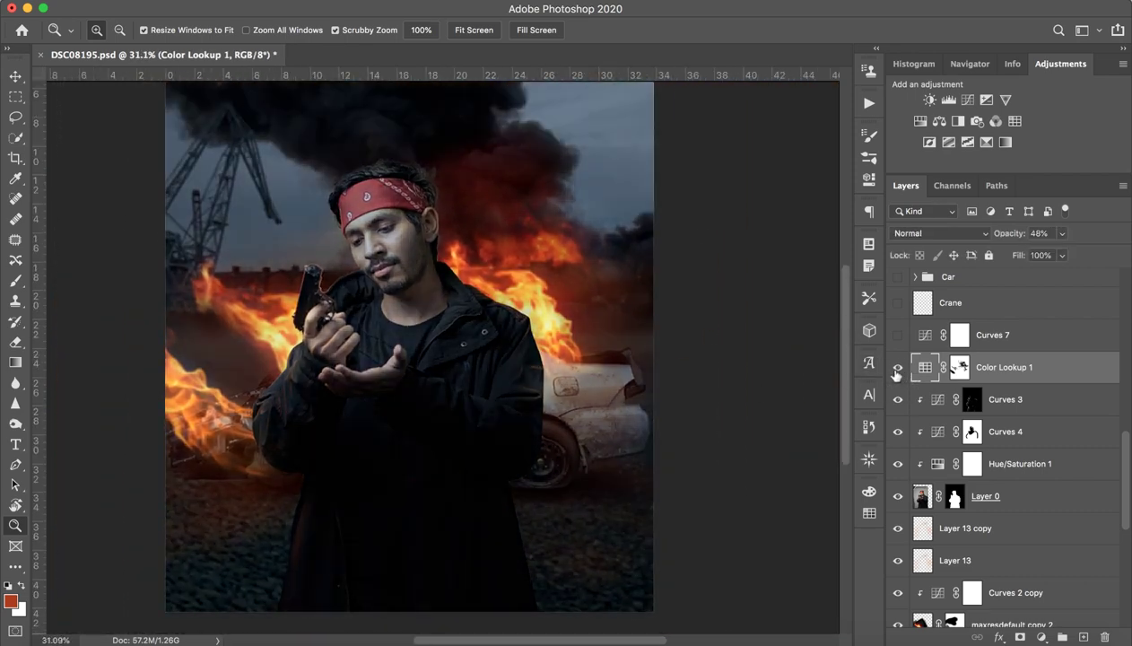
left_click(898, 369)
left_click(898, 369)
left_click(898, 369)
left_click(899, 368)
left_click(899, 369)
left_click(898, 369)
left_click(898, 369)
left_click(898, 369)
left_click(898, 369)
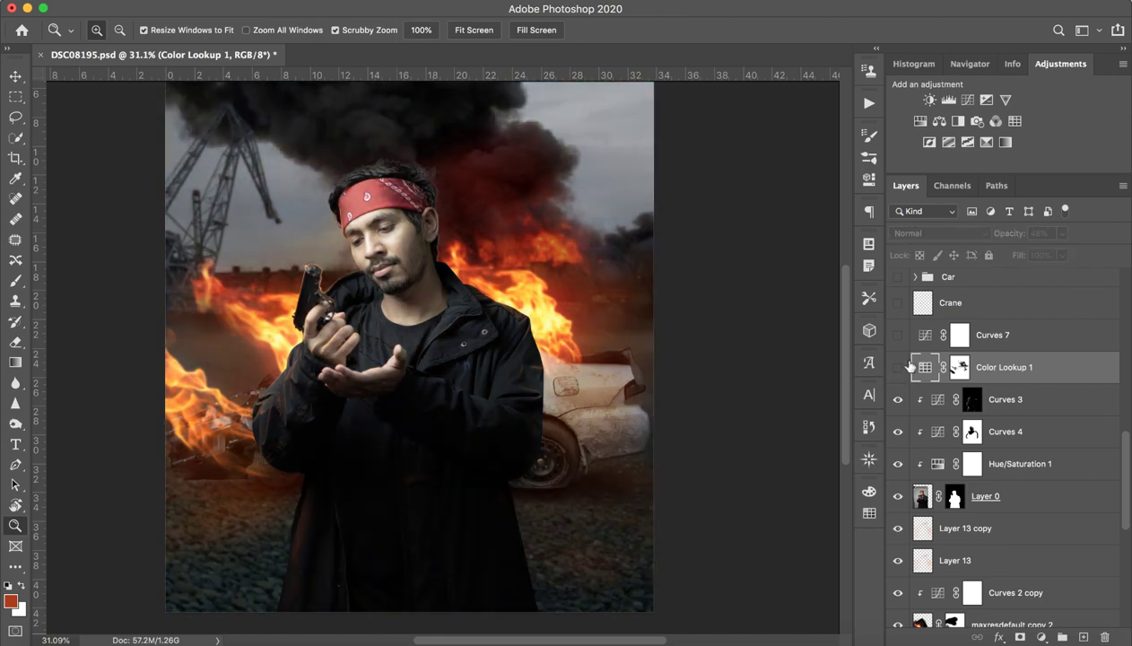
left_click(898, 368)
left_click(898, 368)
left_click(898, 368)
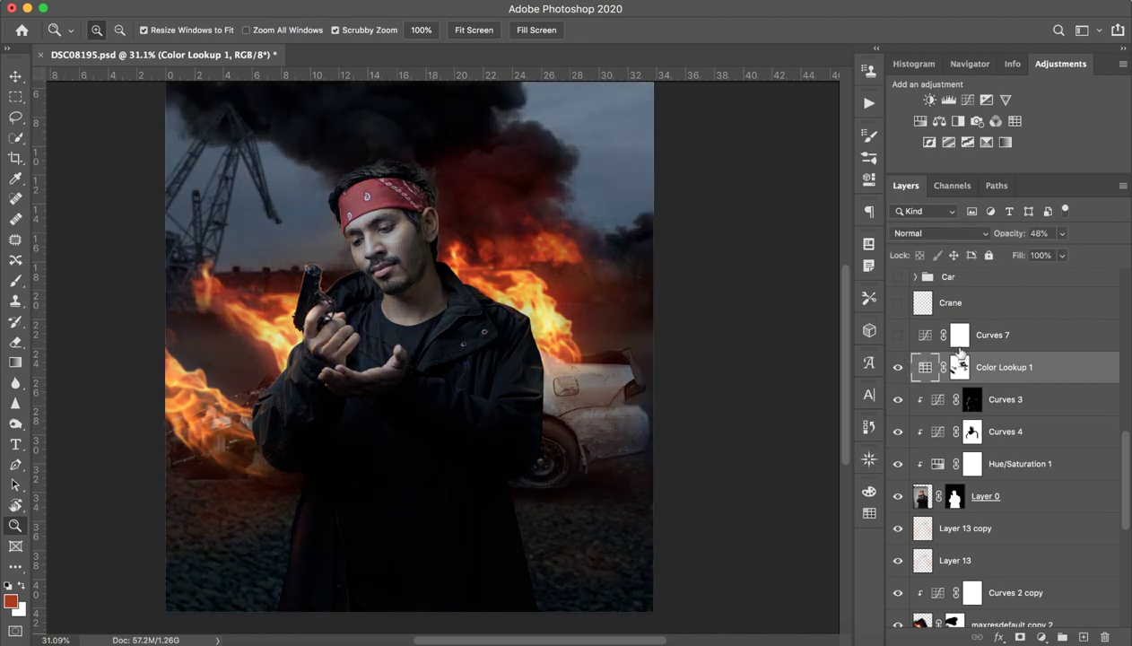
scroll(982, 364, "up", 5)
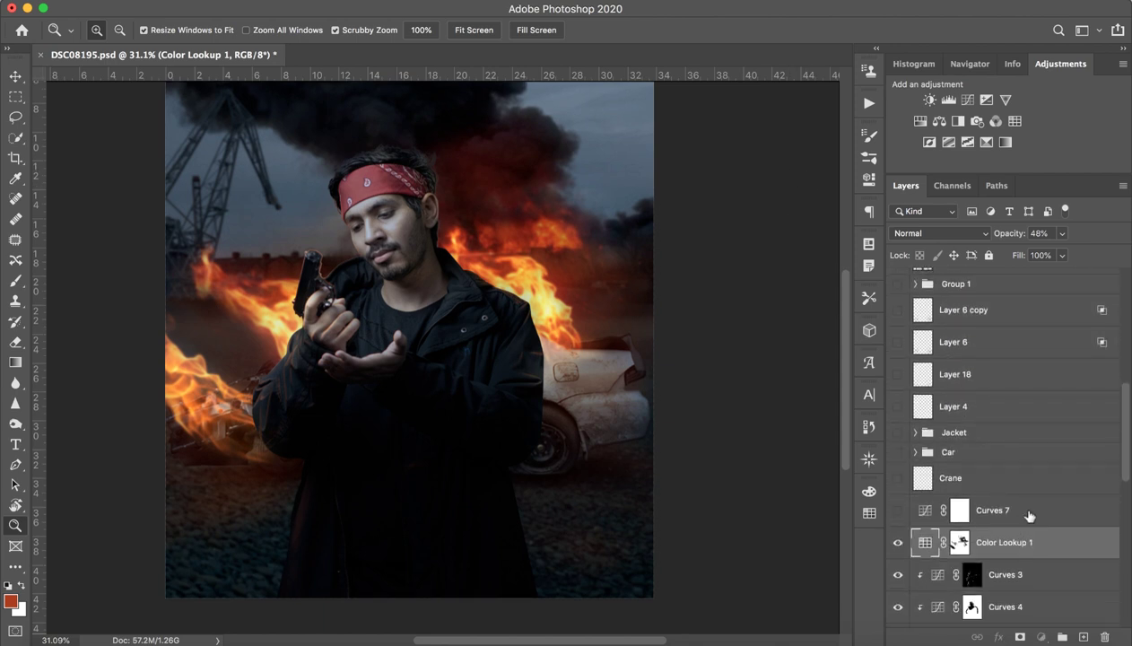
- Delete the Curves 7 darkening adjustment, discarding a stray empty layer
left_click(1017, 510)
left_click(899, 511)
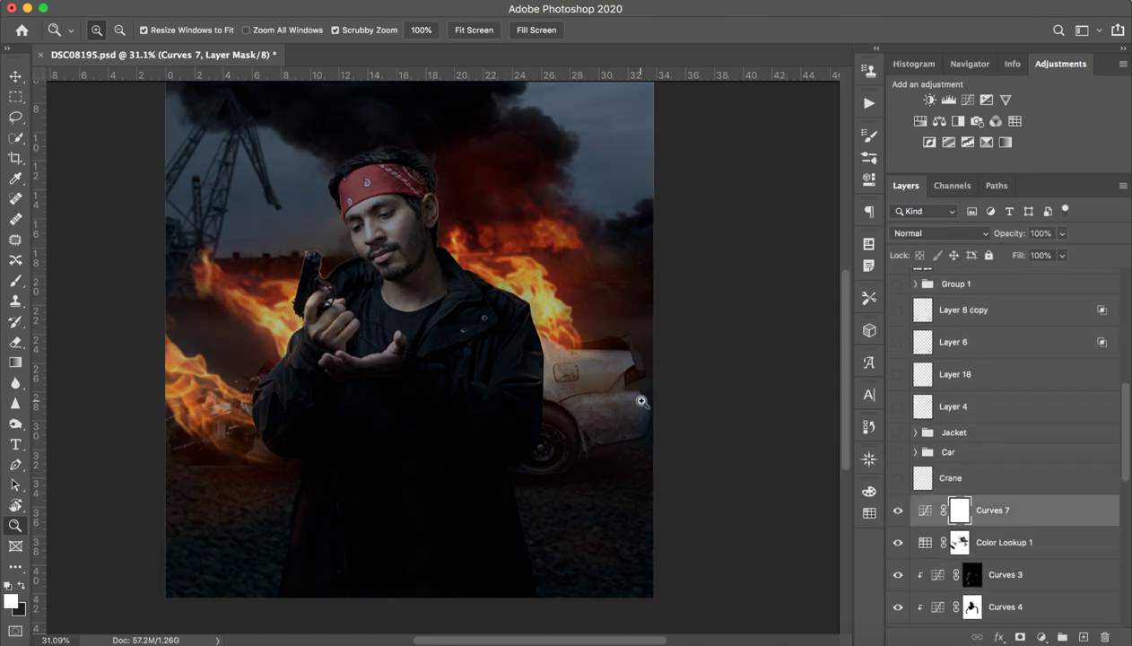
scroll(628, 377, "up", 3)
scroll(563, 382, "down", 2)
scroll(561, 367, "down", 2)
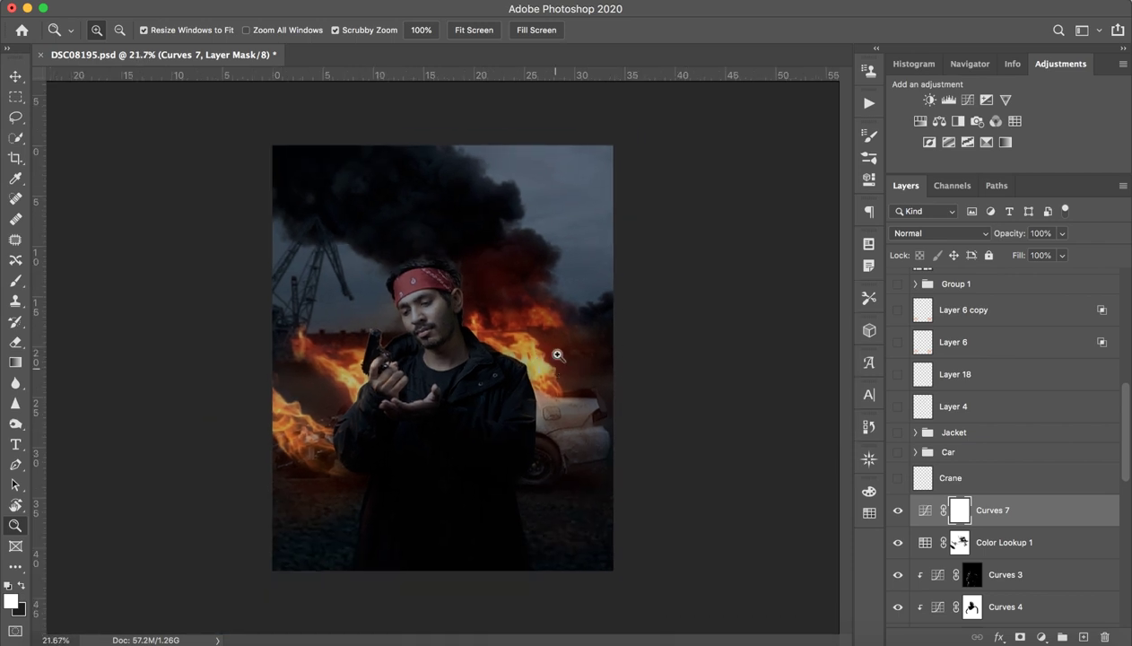
left_click(1084, 637)
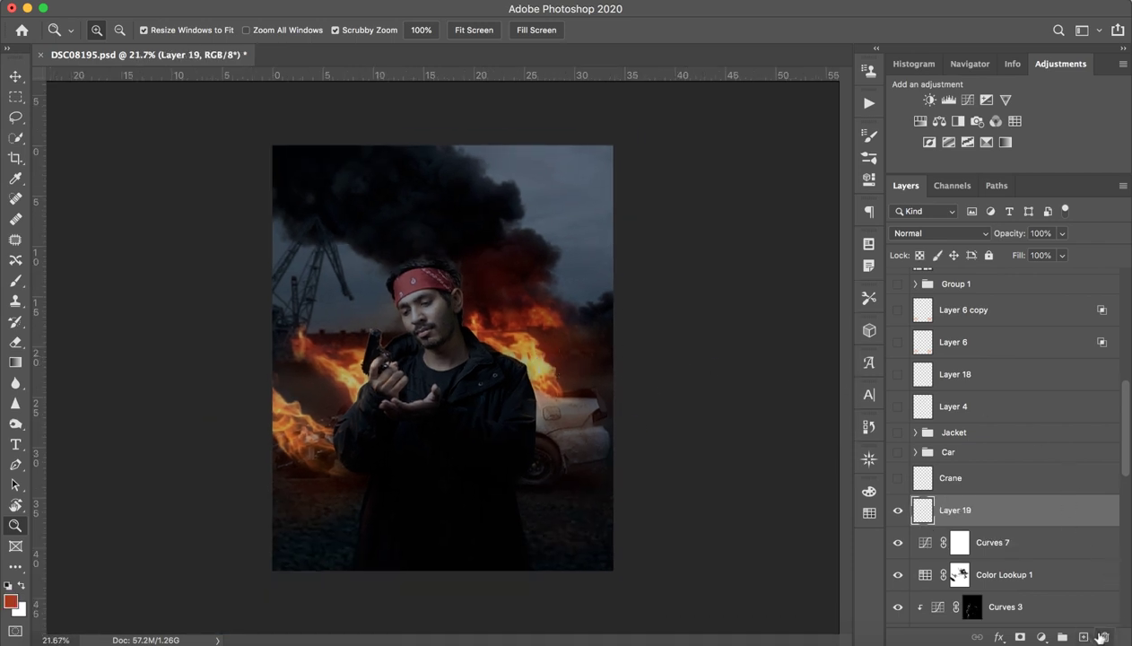
left_click(1106, 636)
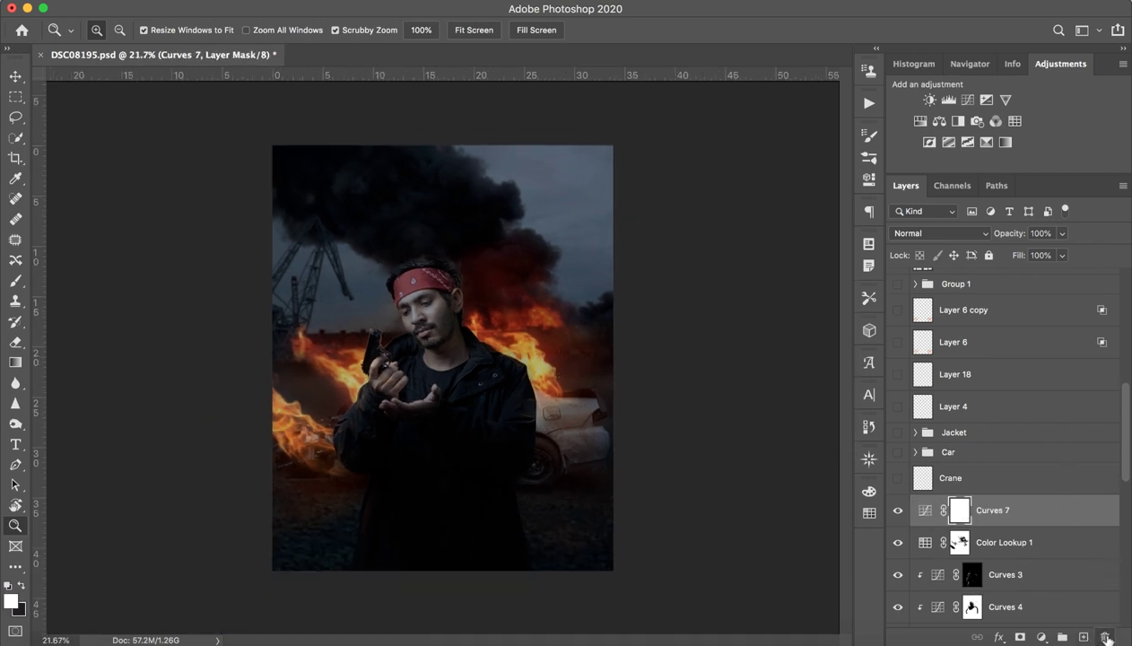
left_click(1106, 636)
left_click(969, 453)
- Show the Crane layer so the zoomed-in crane beams get orange edge light
left_click(897, 479)
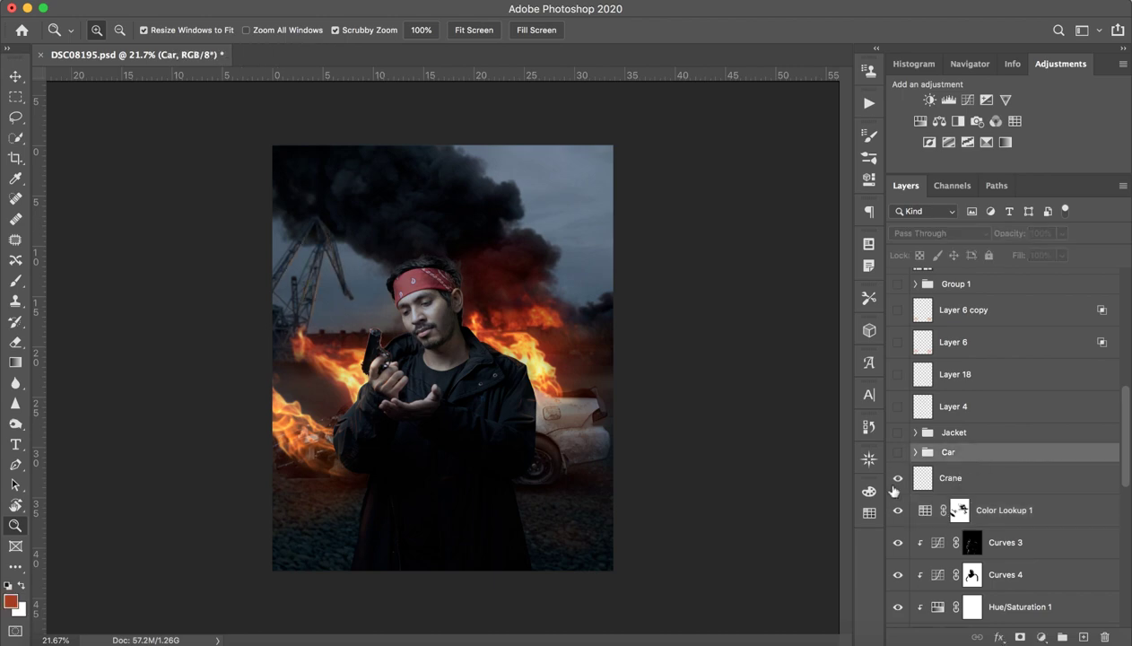
left_click(897, 478)
left_click(897, 478)
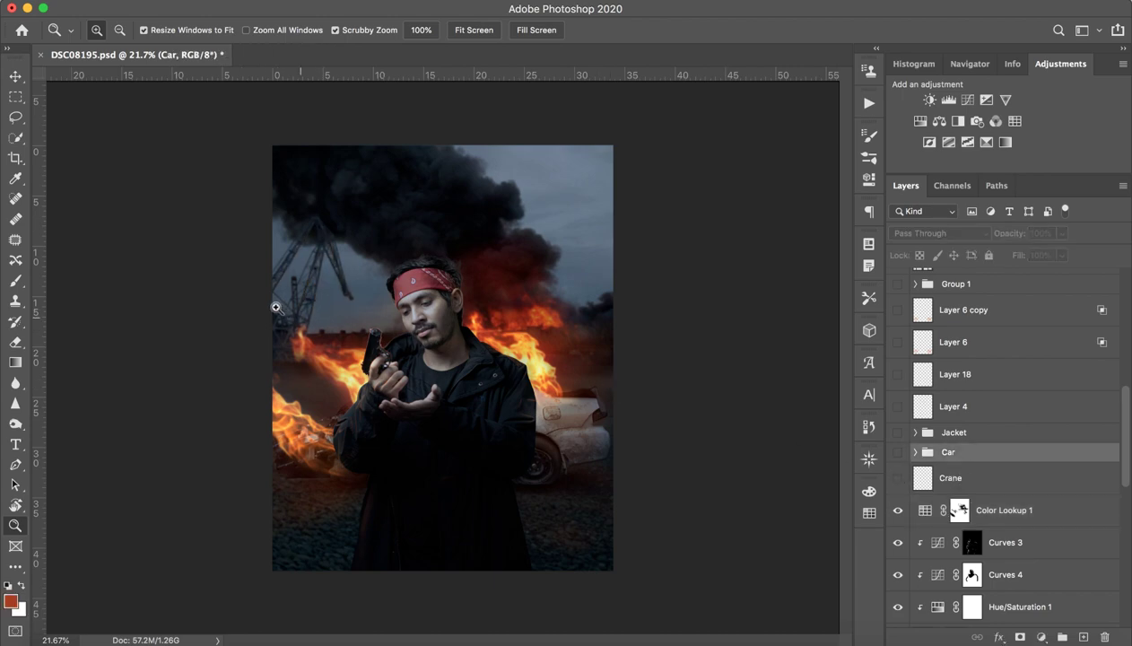
left_click_drag(275, 308, 517, 270)
left_click_drag(286, 230, 540, 468)
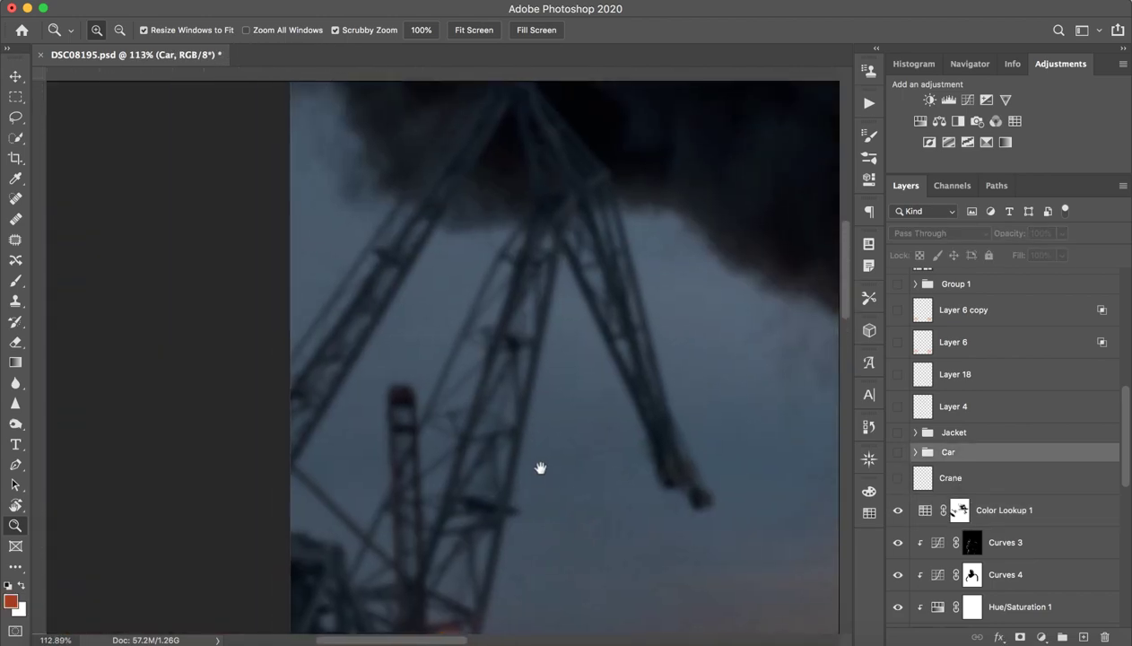
key("ctrl+r")
left_click(898, 479)
scroll(574, 449, "down", 5)
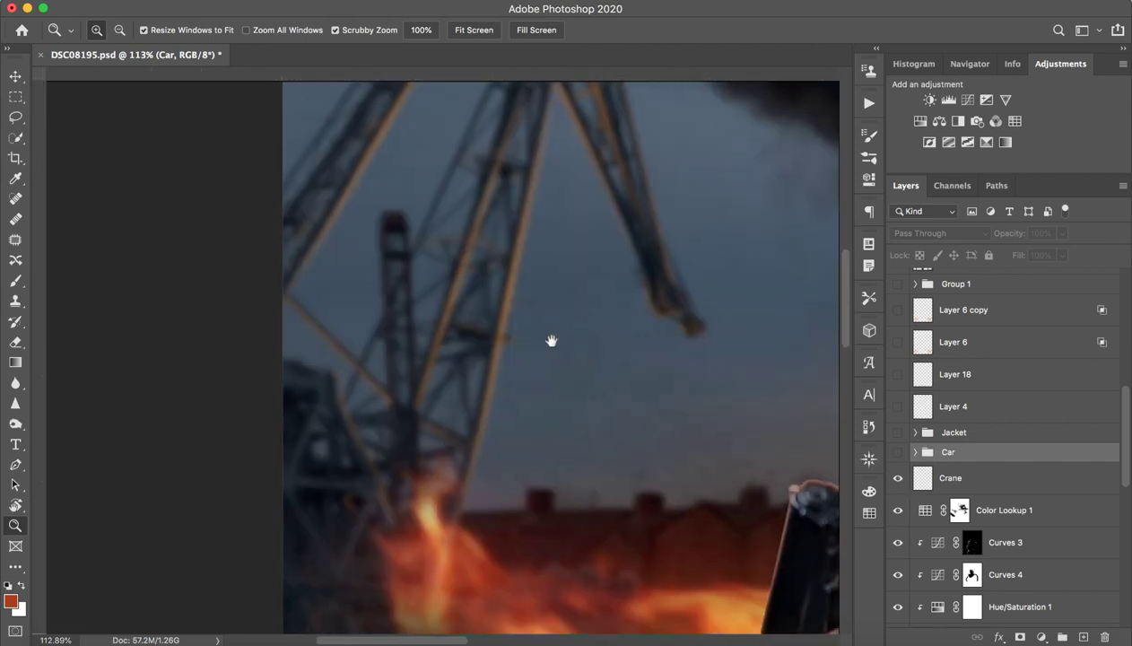
scroll(538, 323, "down", 1)
scroll(500, 346, "up", 1)
scroll(494, 367, "up", 4)
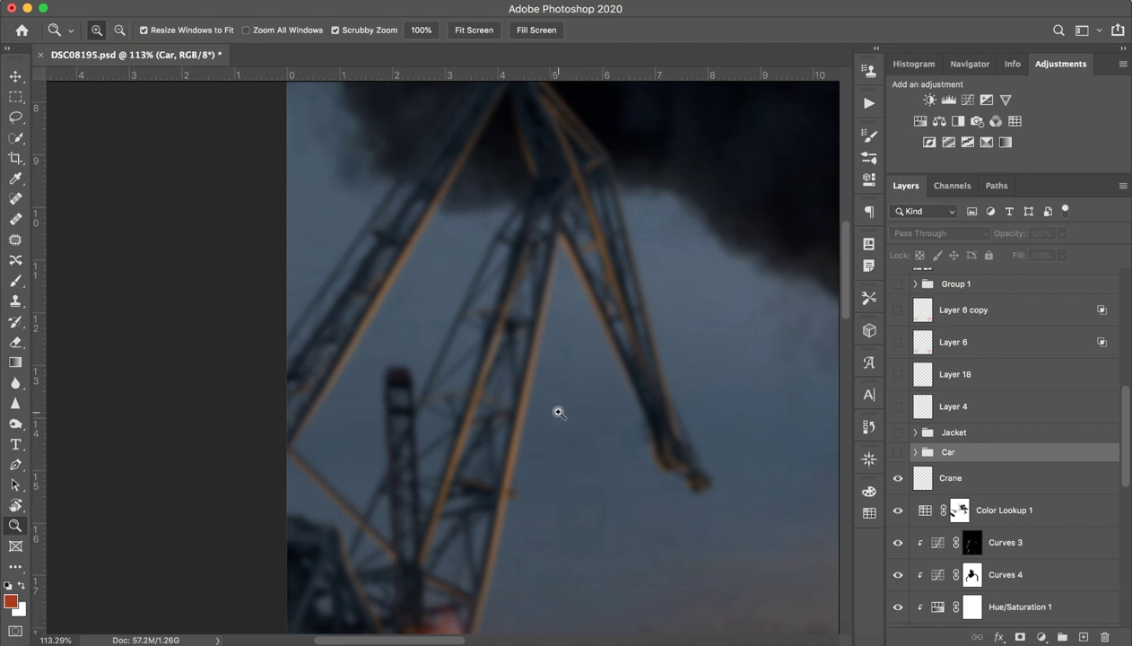
- With the brush on the Crane layer, sample an orange colour from the flames
key("b")
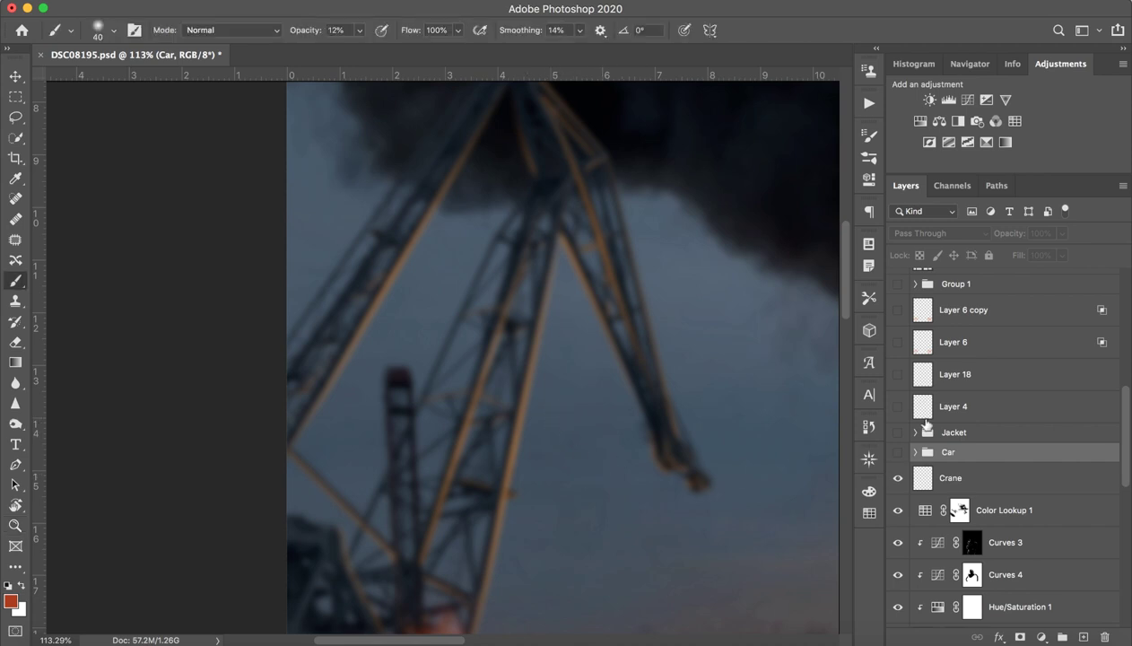
left_click(1050, 480)
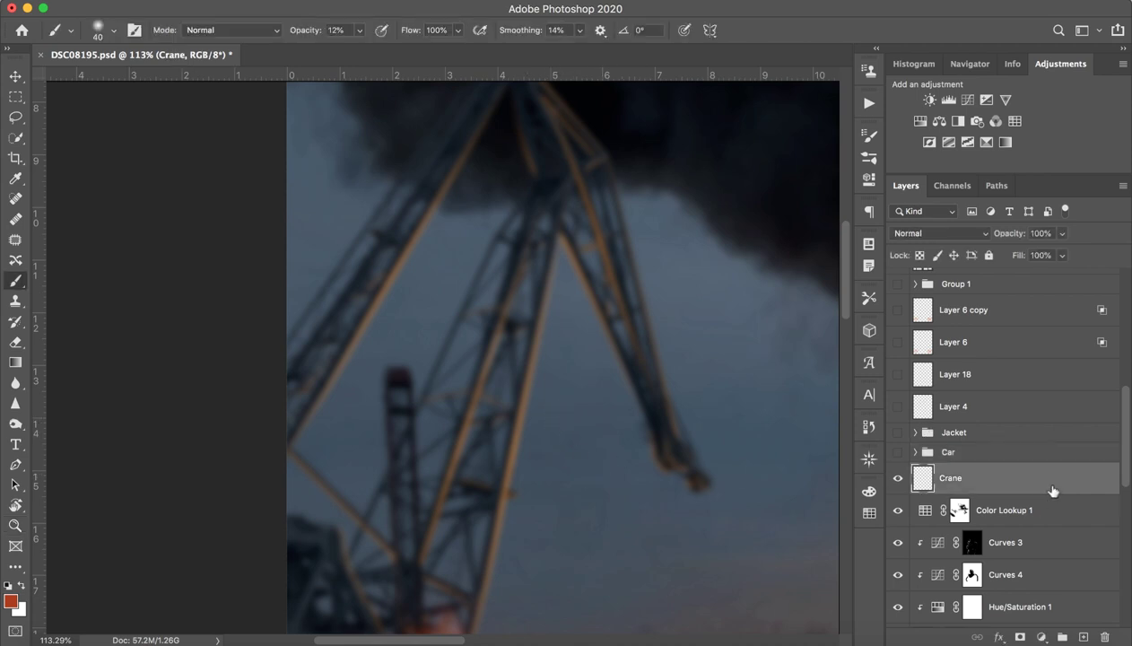
left_click(533, 402, "alt")
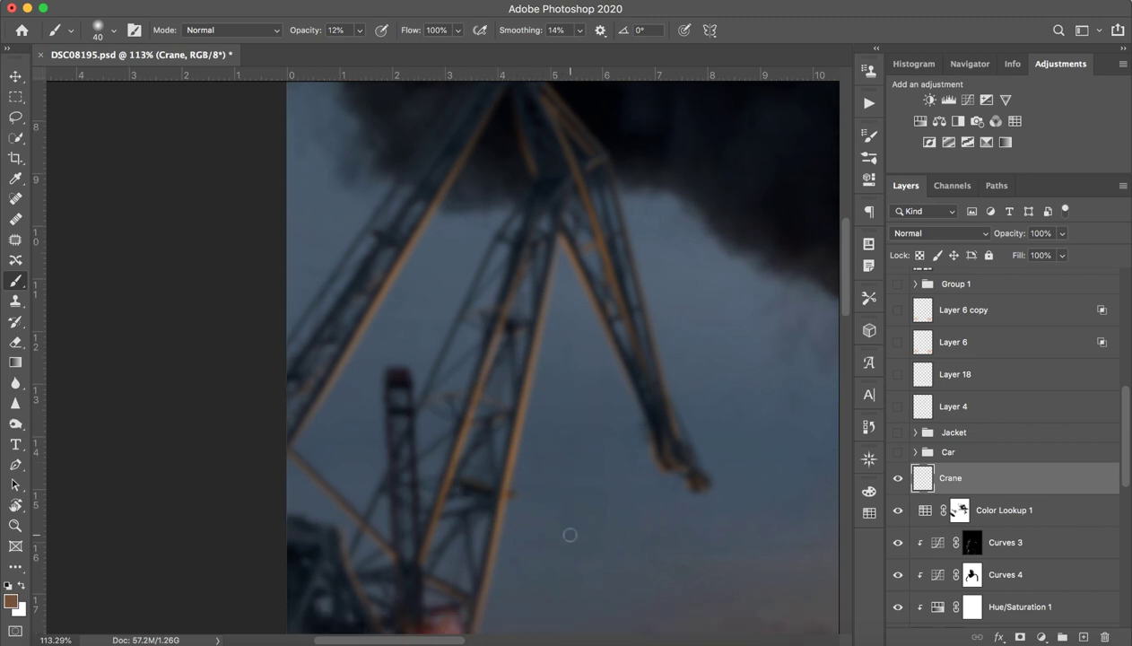
scroll(569, 536, "down", 3)
scroll(571, 533, "down", 5)
scroll(488, 492, "down", 5)
scroll(627, 320, "right", 2)
scroll(626, 321, "down", 1)
scroll(626, 320, "right", 1)
key("z")
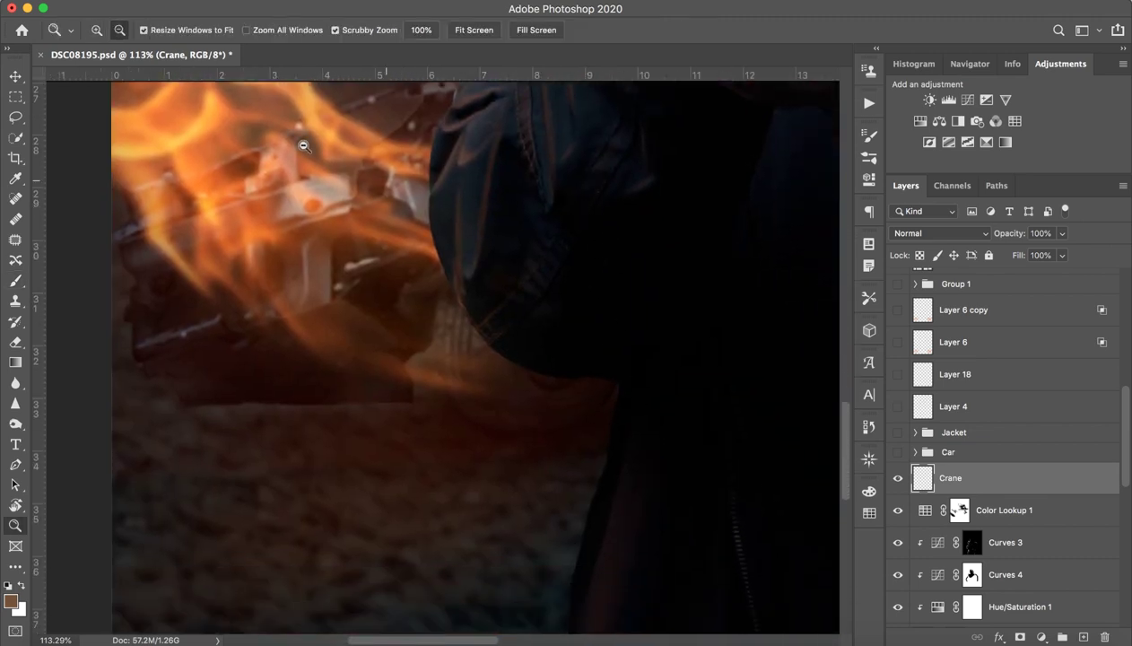
key("b")
left_click(133, 134, "alt")
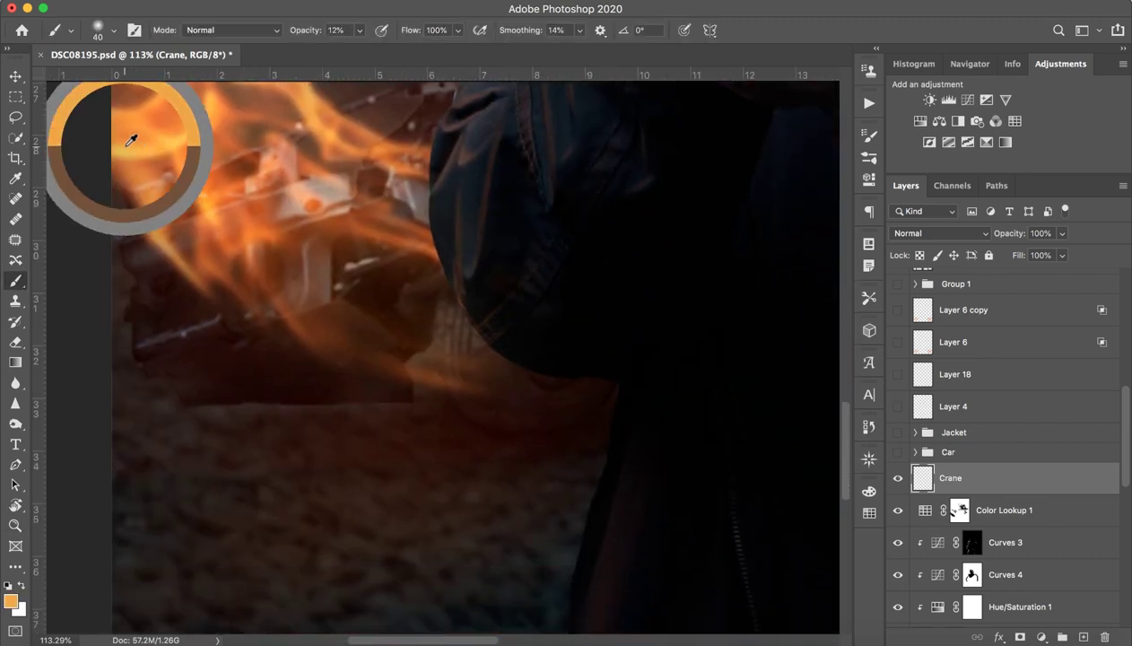
mouse_move(292, 146)
left_mouse_down()
mouse_move(354, 188)
mouse_move(354, 611)
left_mouse_up()
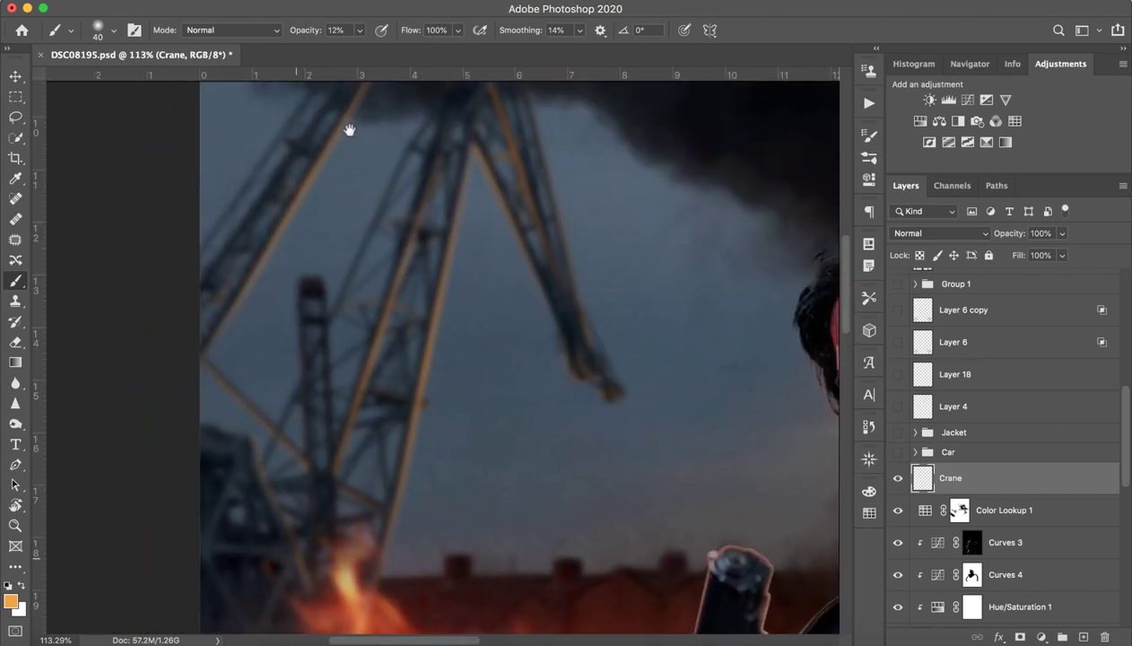
left_click_drag(349, 101, 349, 335)
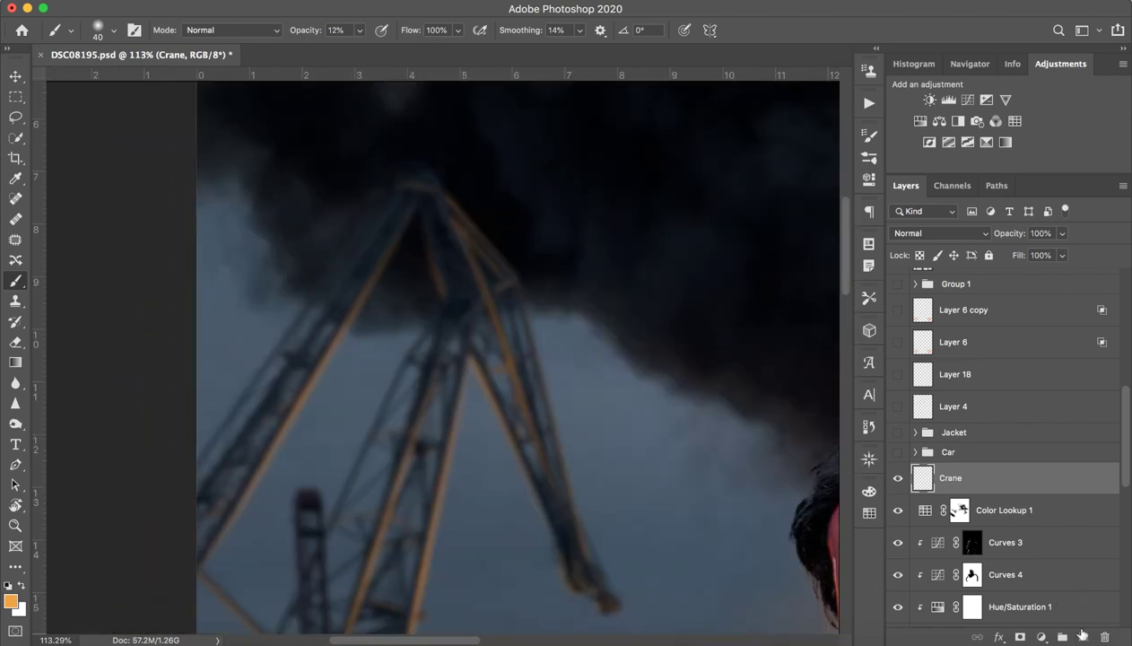
- Add a new empty layer above Crane and shrink the brush to a fine tip
left_click(1083, 635)
right_click(343, 314)
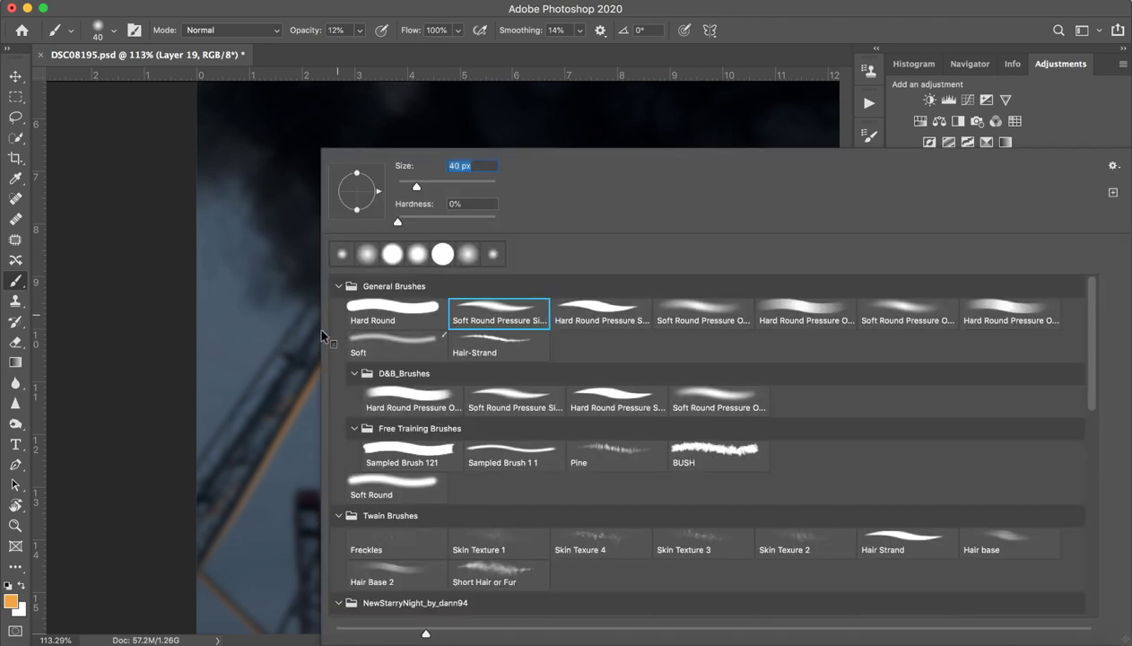
left_click(287, 458)
left_click_drag(405, 457, 378, 435)
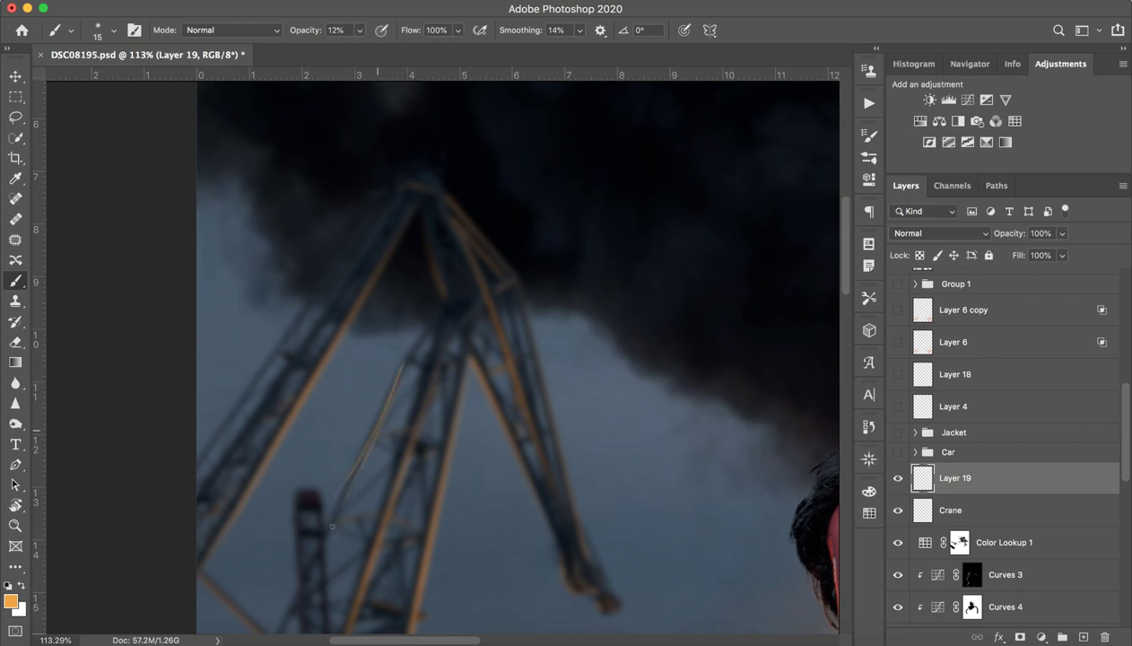
- Paint two thin orange rim-light strokes along the inner crane beam
left_click_drag(524, 384, 465, 277)
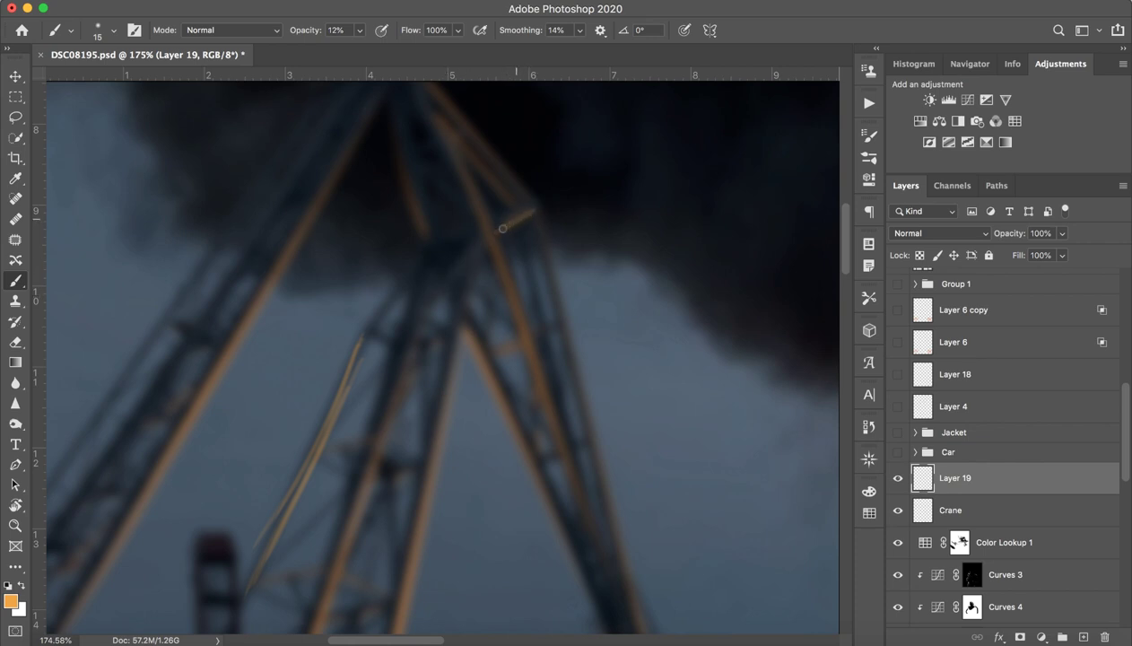
left_click_drag(467, 239, 408, 280)
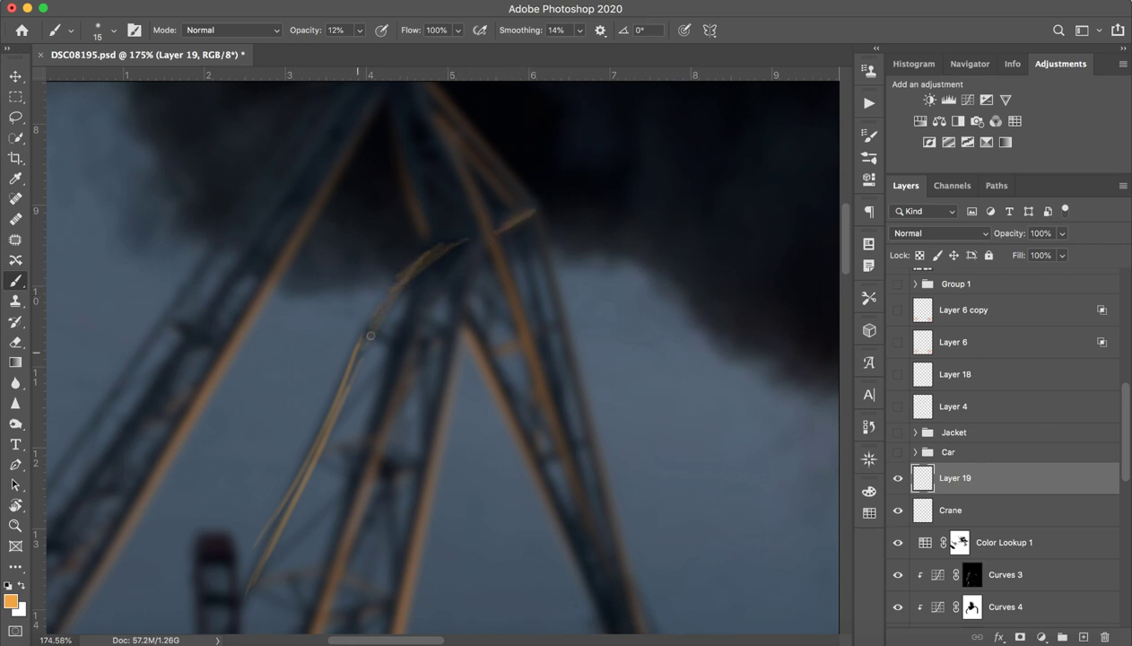
left_click_drag(460, 249, 356, 507)
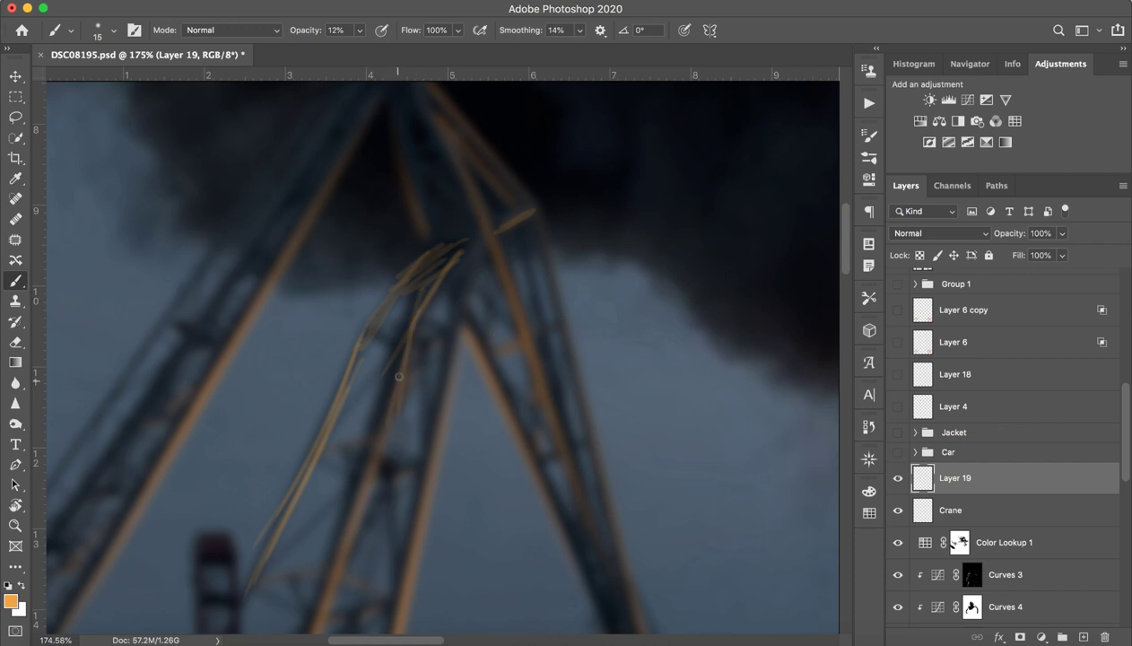
mouse_move(516, 369)
left_mouse_down()
mouse_move(402, 408)
mouse_move(480, 346)
left_mouse_up()
left_click_drag(509, 383, 587, 373)
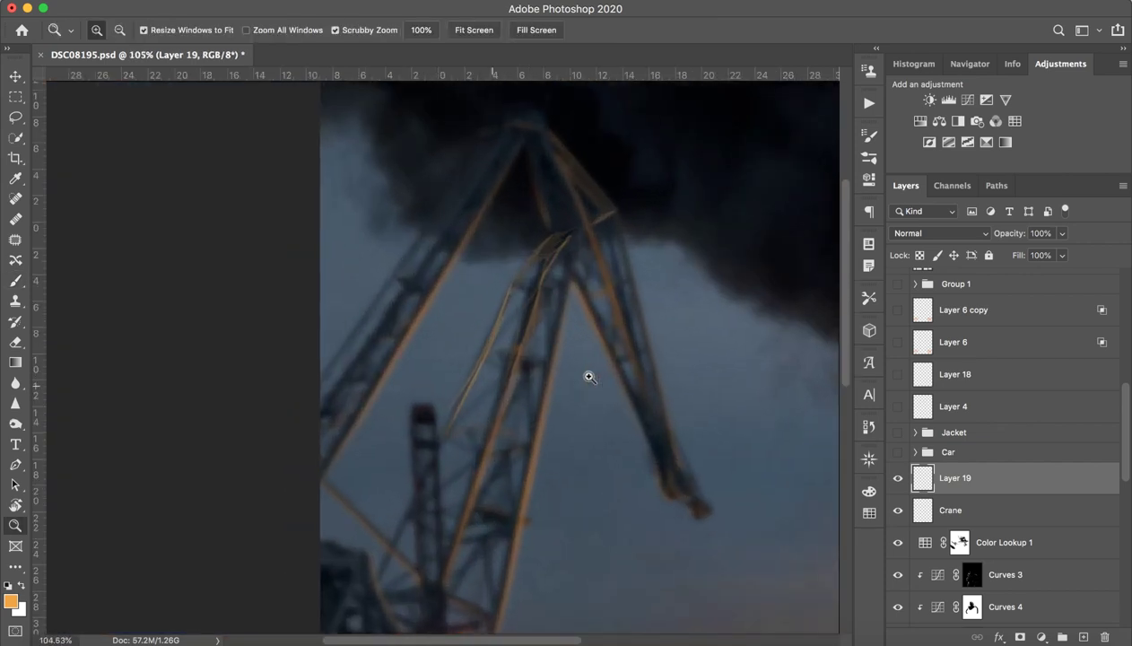
- Apply an 8.2-pixel Gaussian Blur to Layer 19, then delete Layer 19
left_click(386, 2)
mouse_move(376, 176)
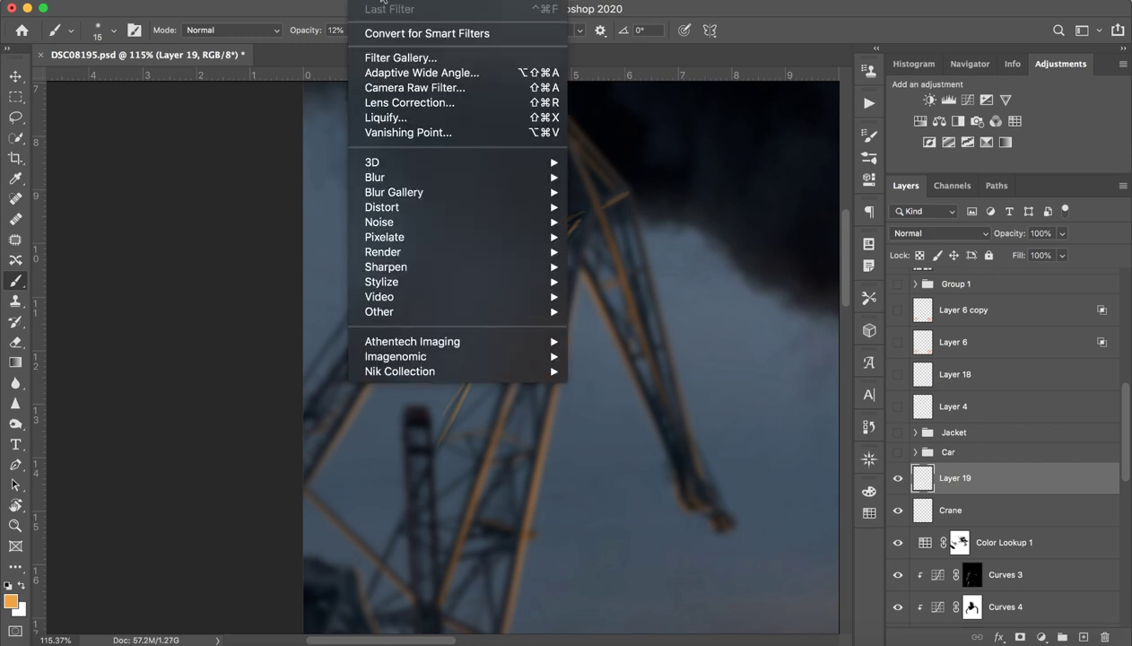
left_click(615, 236)
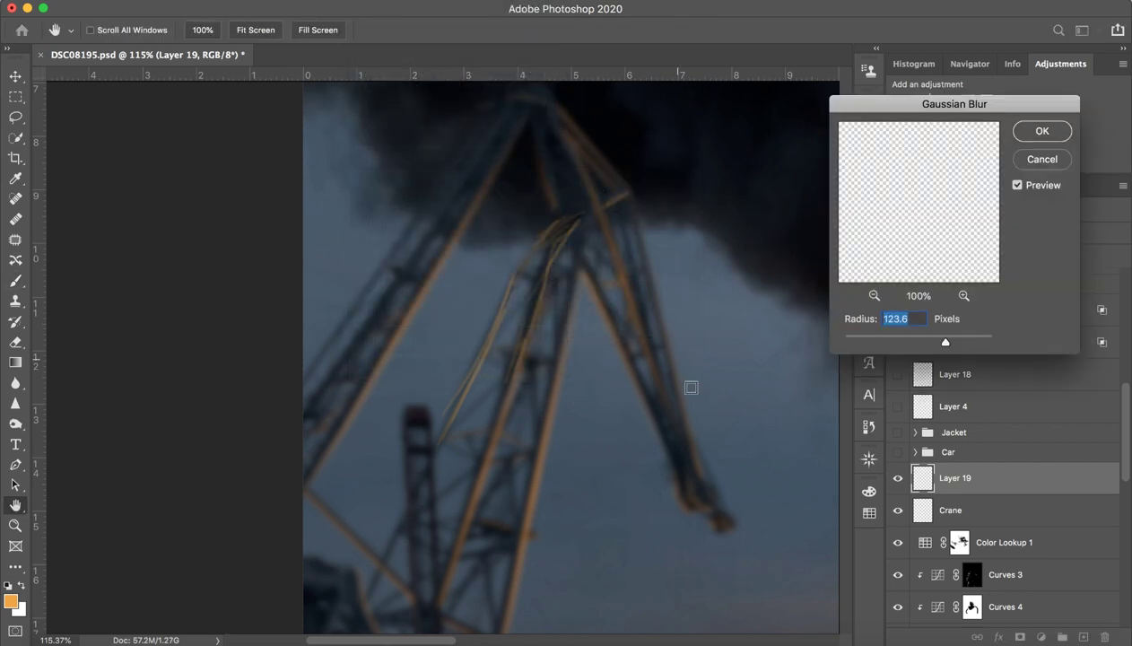
left_click(898, 341)
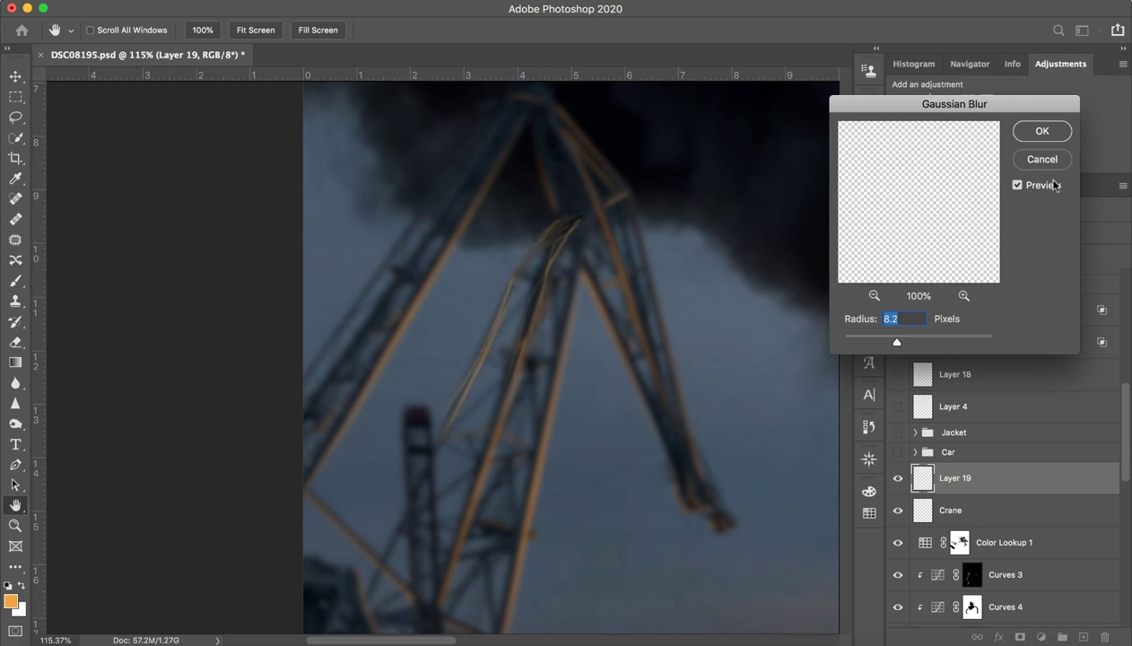
key("Return")
left_click(1104, 636)
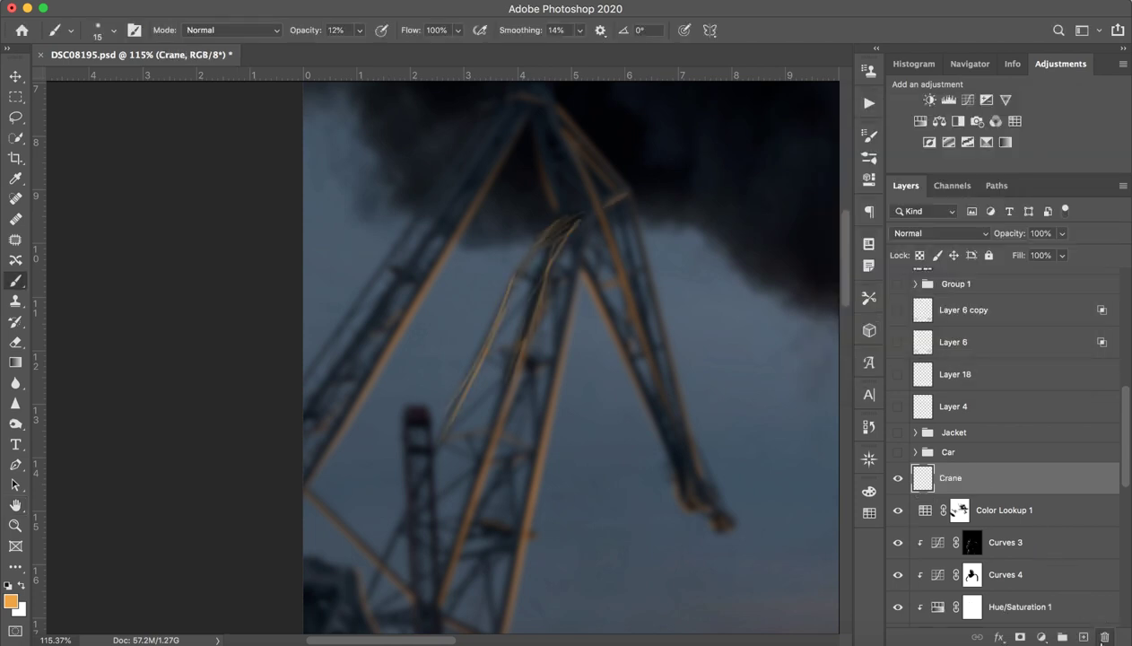
scroll(598, 343, "down", 3)
- Zoom out to the whole composite, then show and expand the Car group
scroll(544, 349, "down", 2)
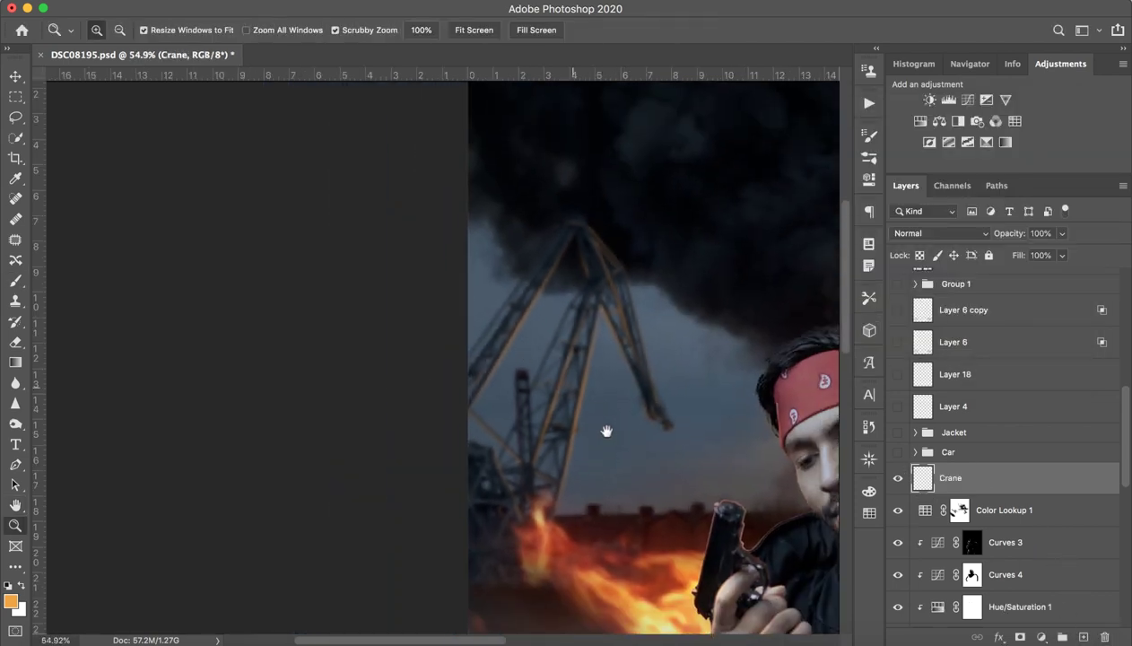
scroll(606, 435, "down", 2)
scroll(366, 399, "down", 2)
key("z")
left_click_drag(548, 399, 472, 429)
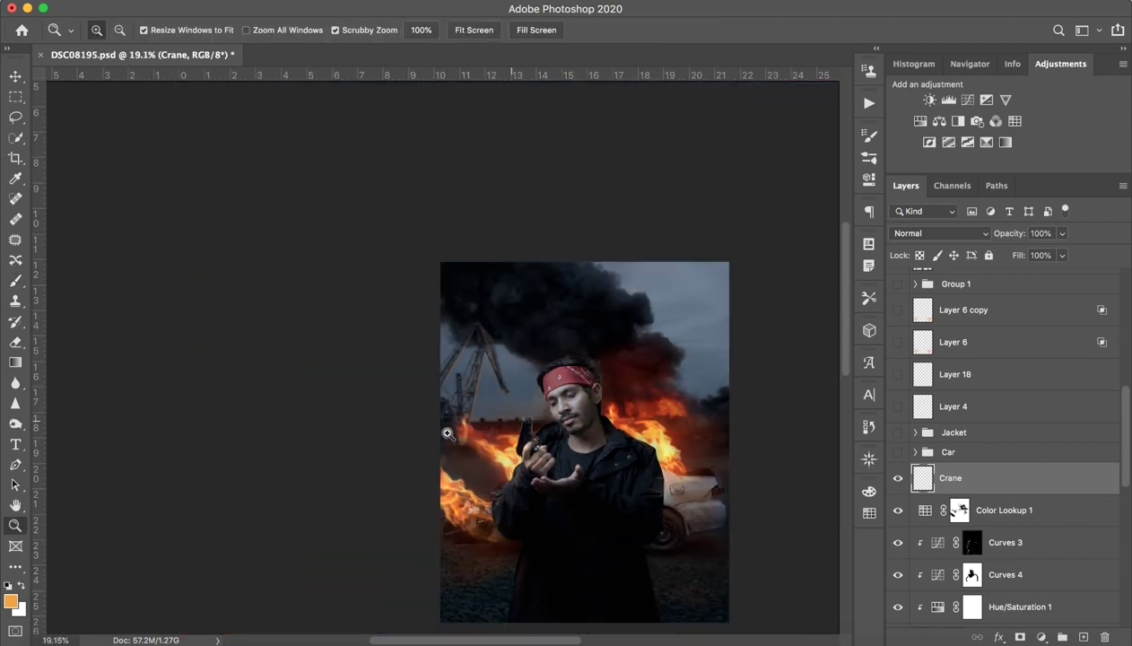
left_click(1019, 453)
left_click(898, 452)
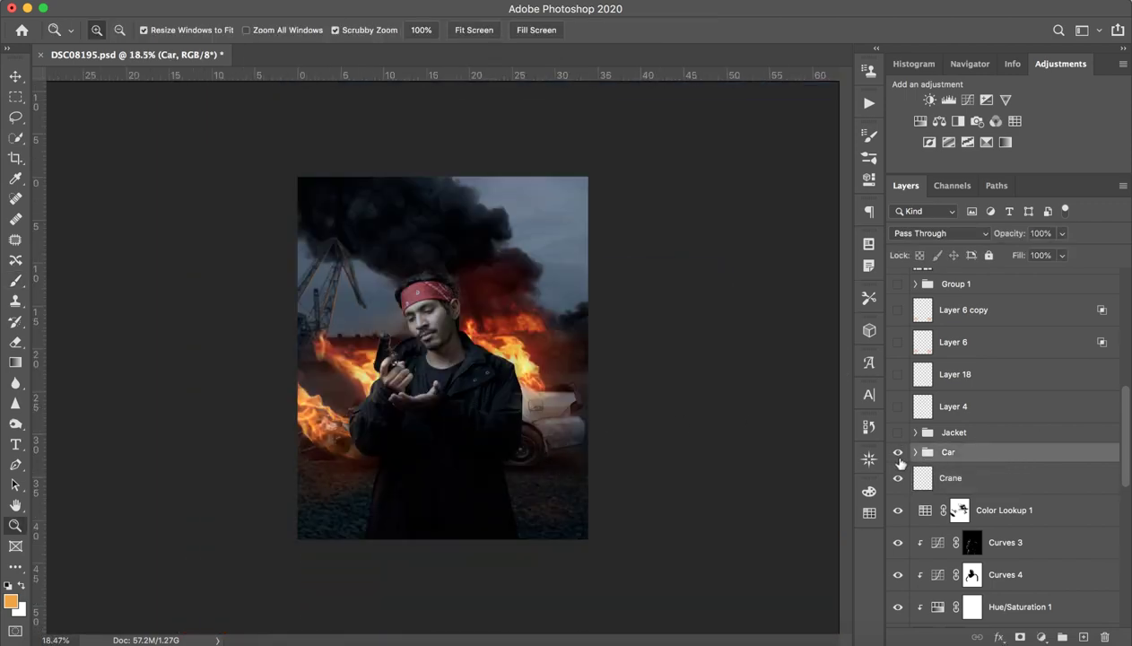
left_click(916, 453)
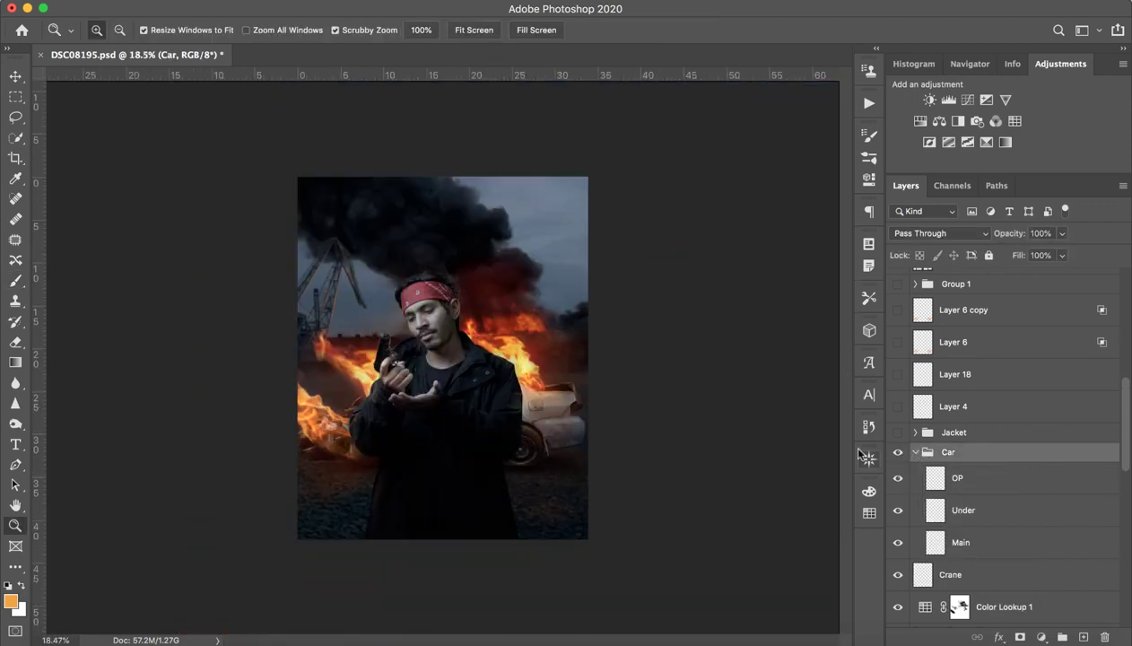
- Hide the OP, Under and Main layers, turn them back on, and collapse Car
left_click_drag(564, 364, 583, 386)
key("ctrl+r")
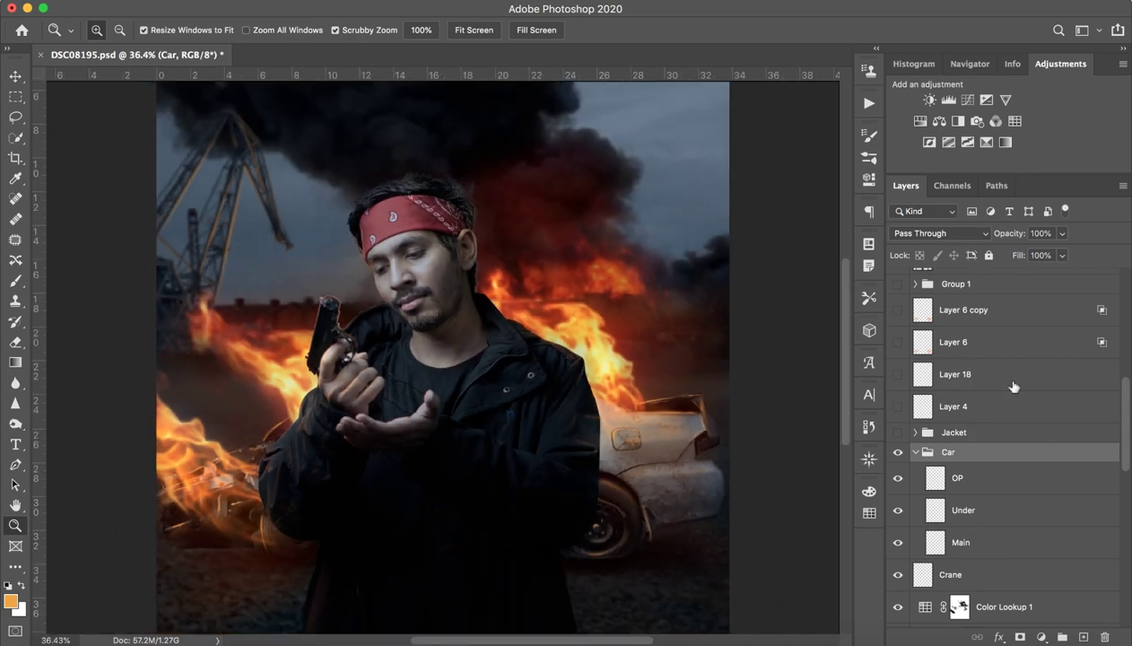
left_click(1010, 489)
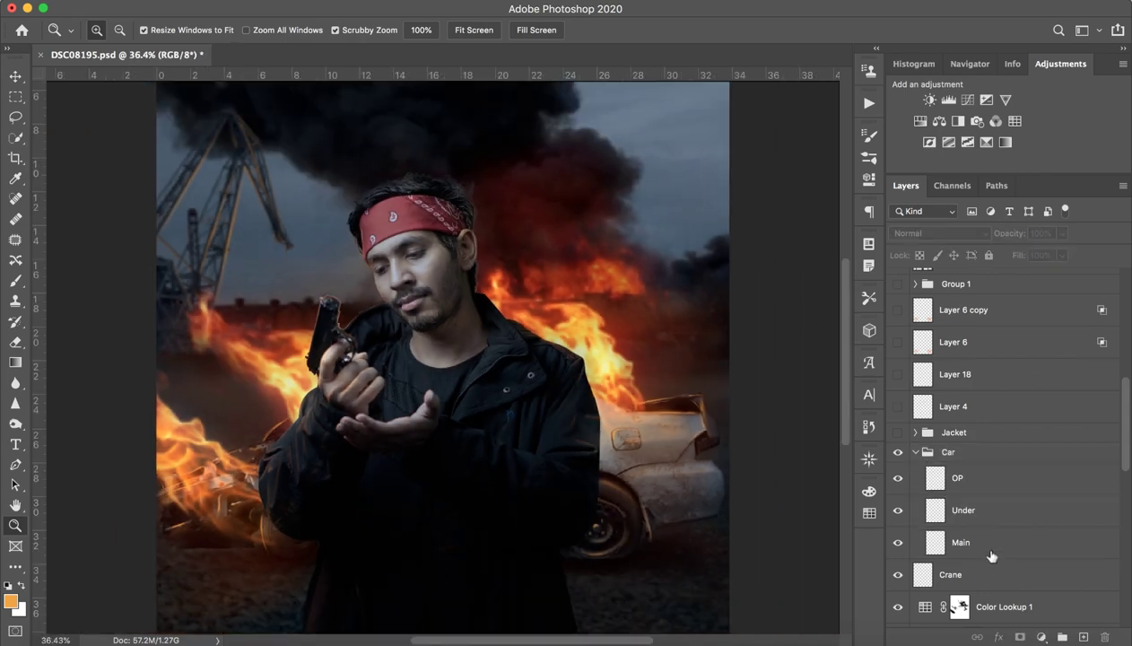
left_click(987, 510)
left_click(929, 478)
left_click(898, 477)
left_click(898, 510)
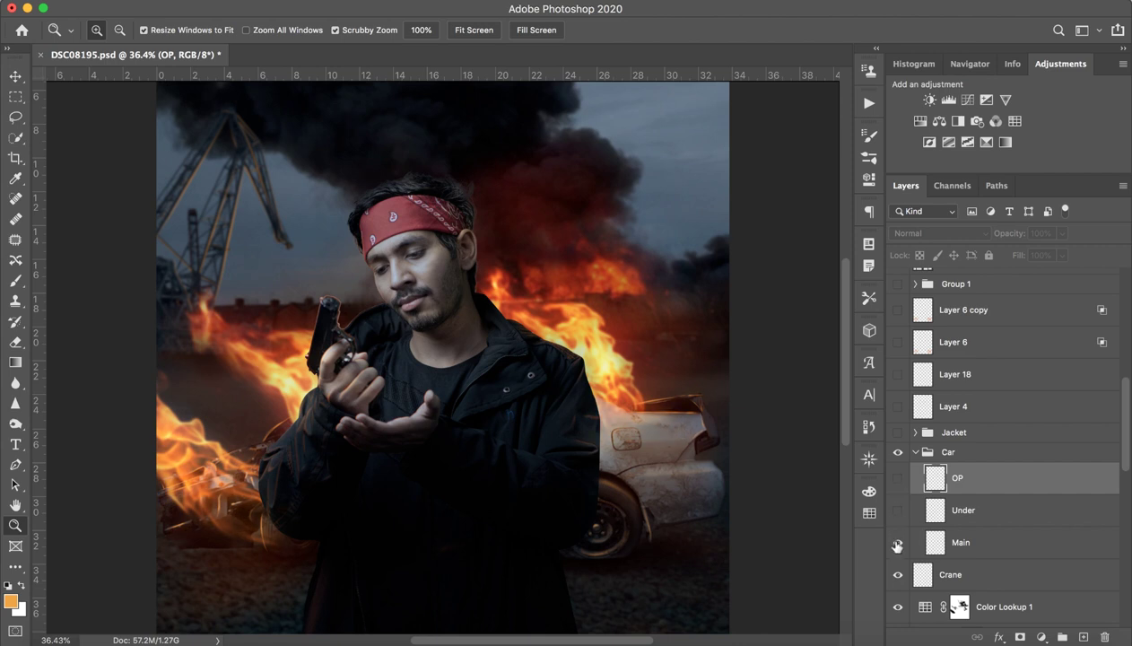
left_click(898, 542)
left_click(897, 478)
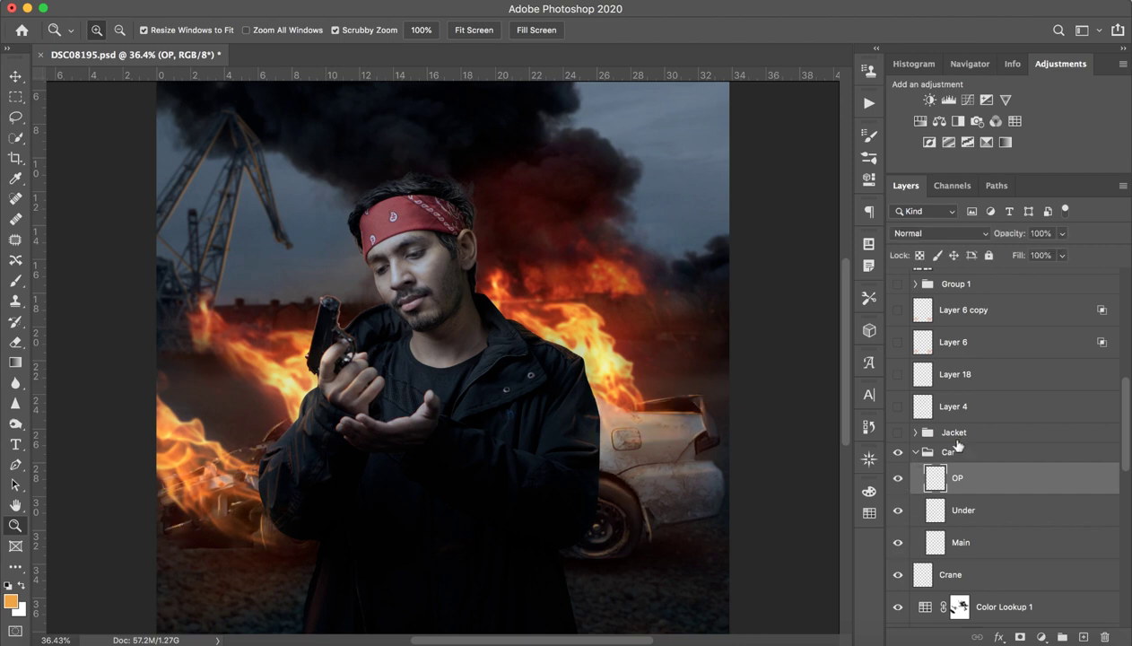
left_click(915, 451)
- Show and expand the Jacket group, compare Curves 5 on and off, leave it hidden
left_click(985, 437)
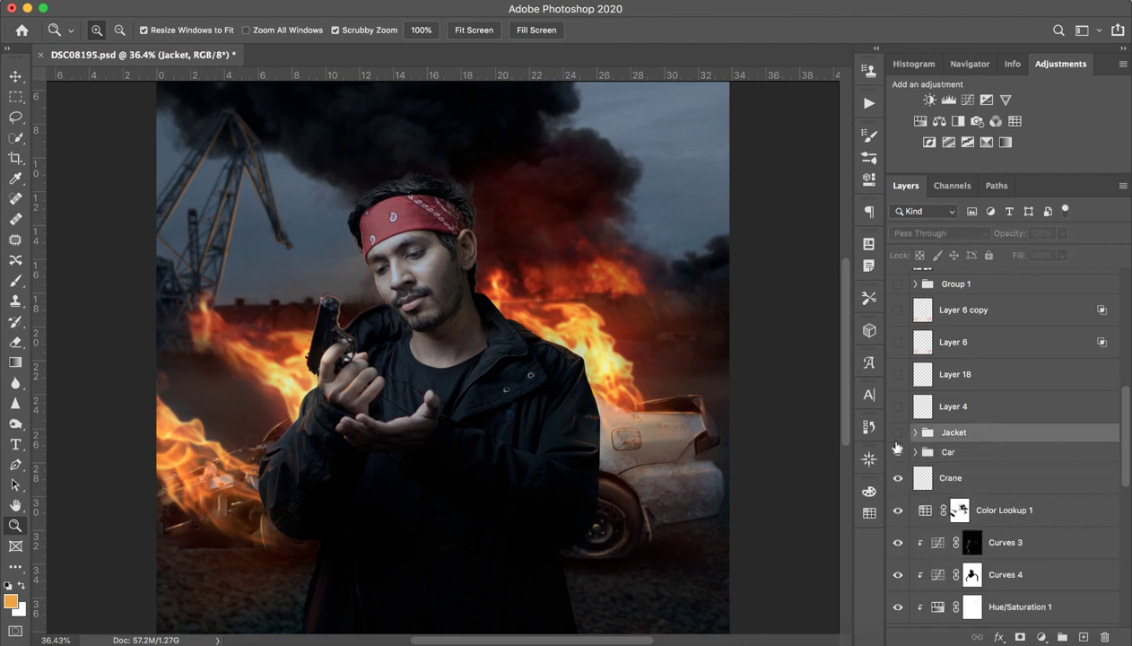
left_click(916, 433)
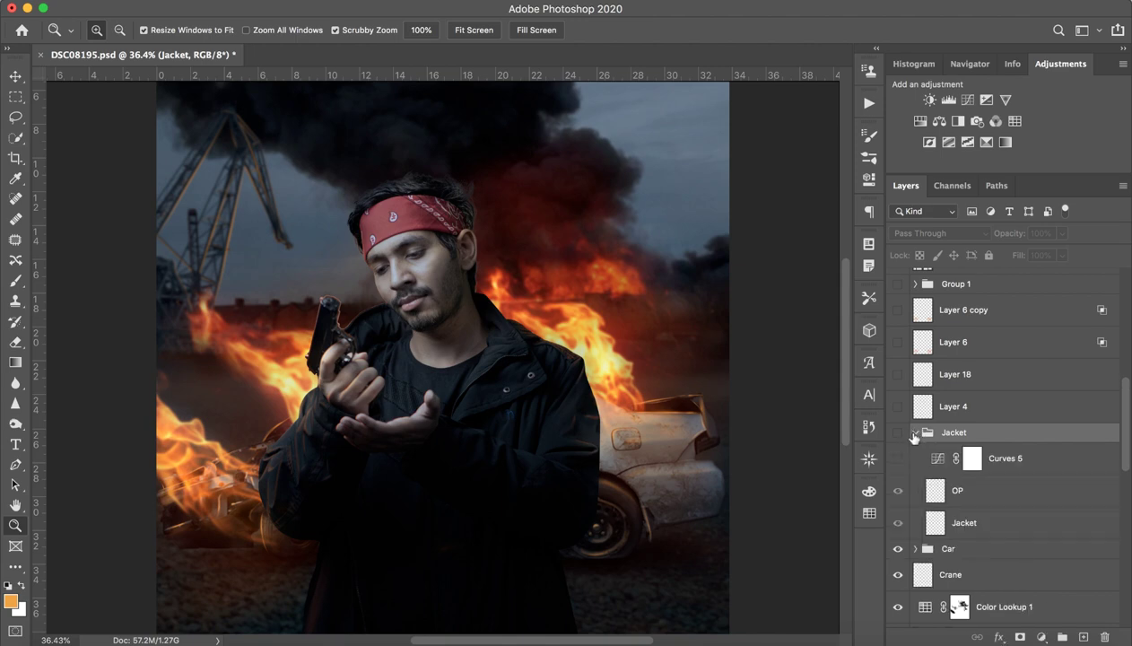
left_click(897, 432)
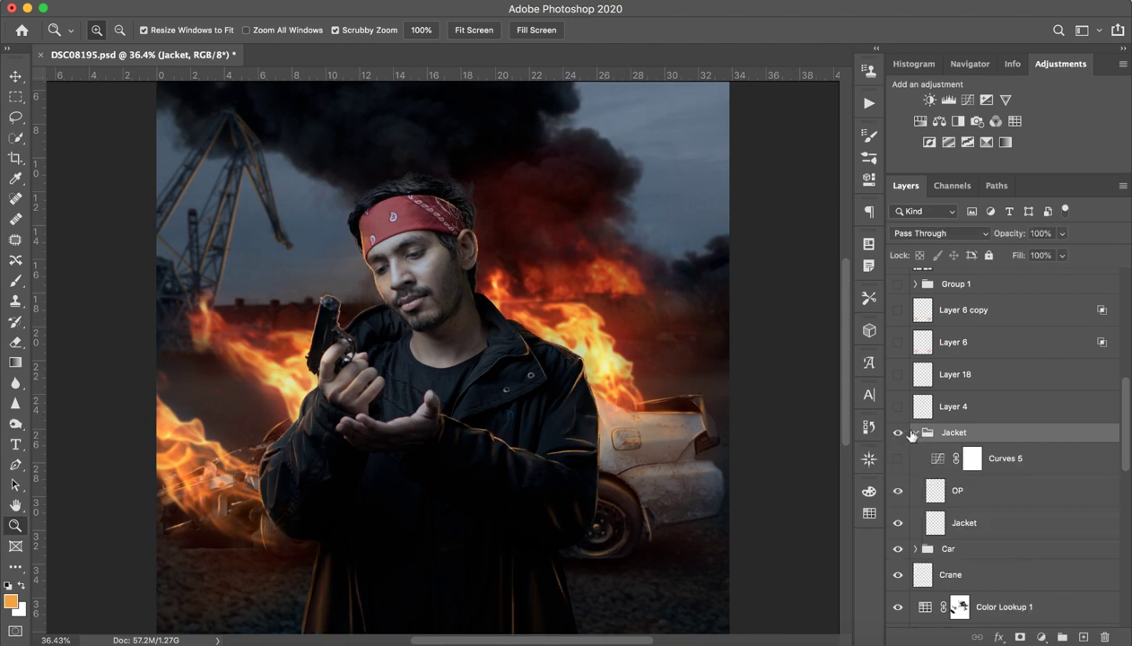
left_click(950, 515)
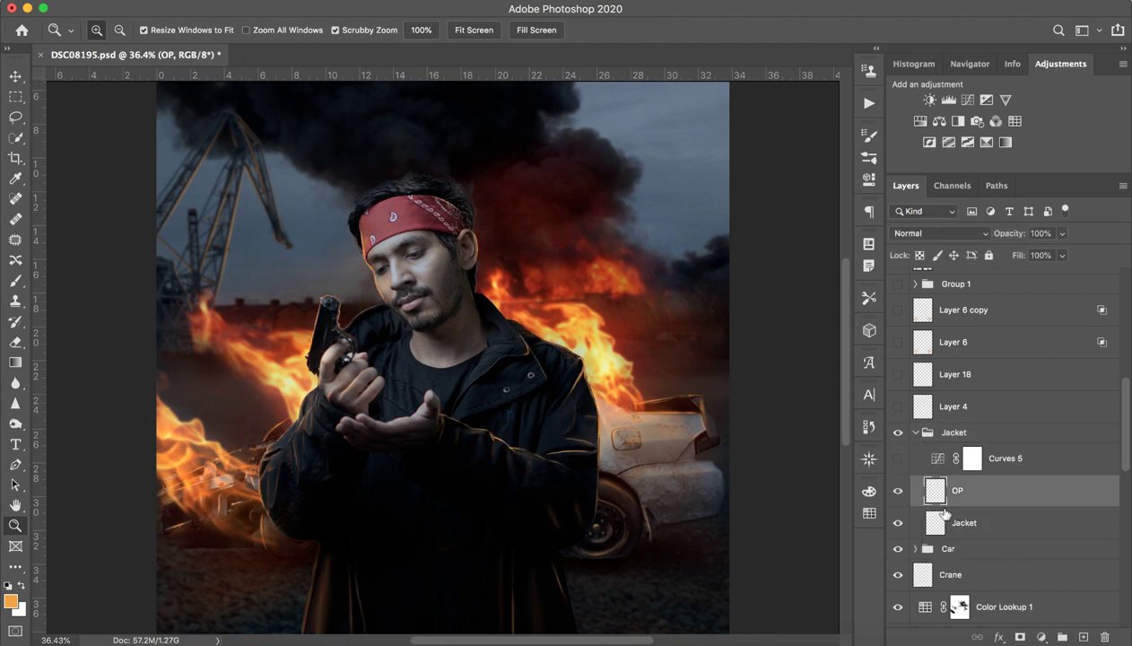
left_click(897, 461)
left_click(897, 460)
left_click(898, 461)
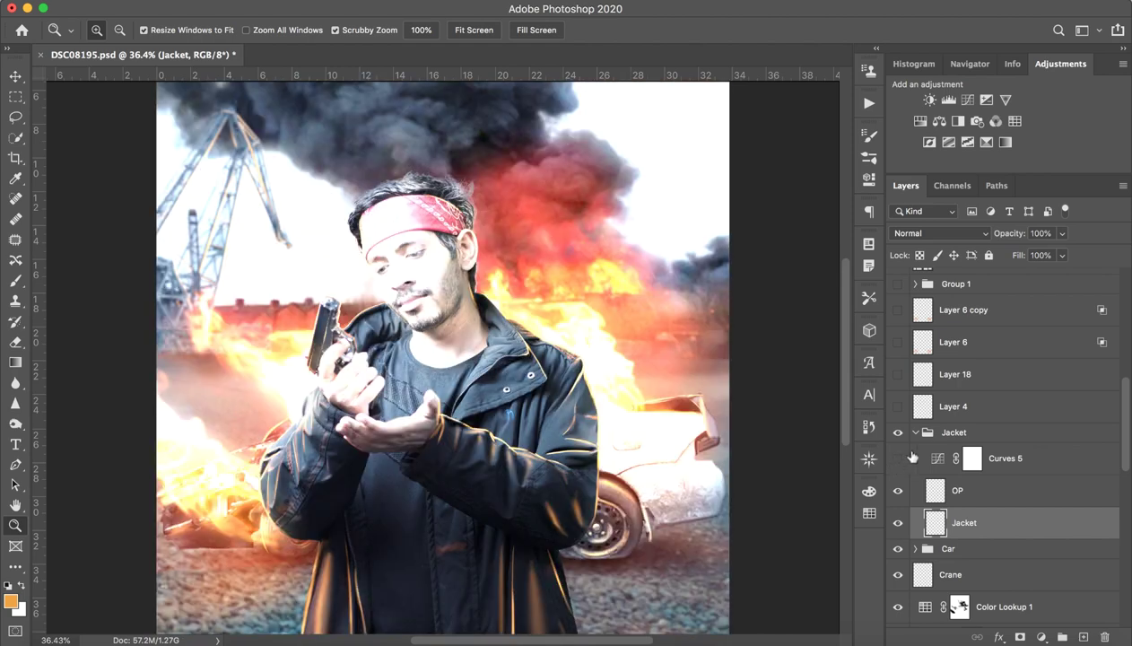
left_click(898, 459)
left_click_drag(553, 405, 653, 361)
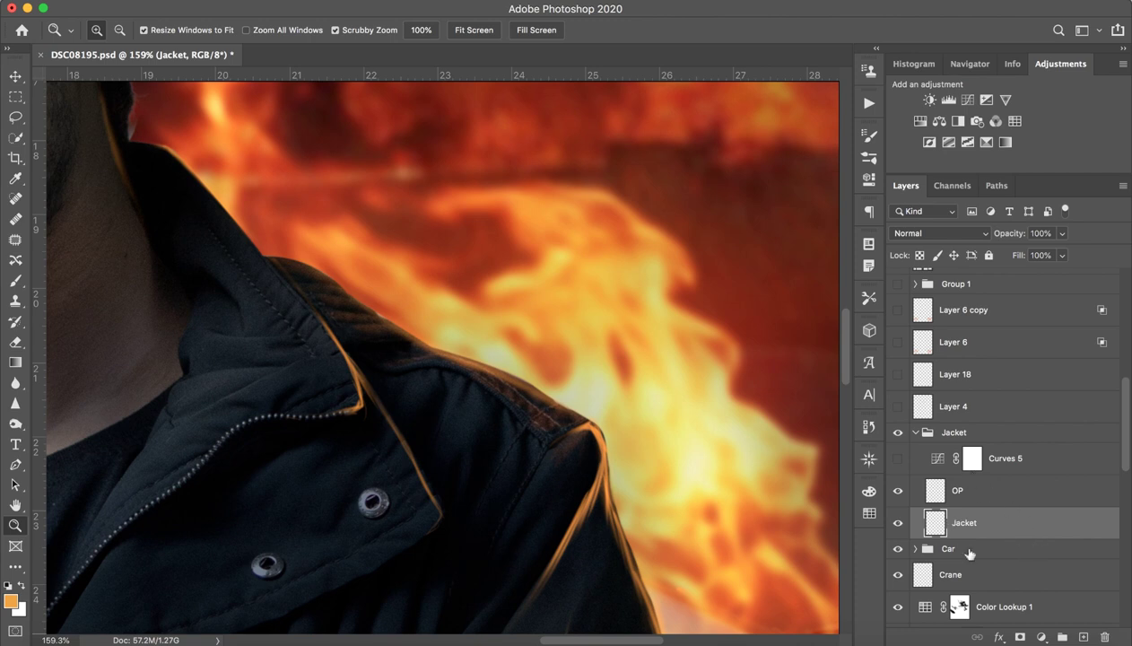
- Sample orange from the jacket edge, add a layer above OP, set brush opacity 100%
scroll(969, 554, "down", 1)
scroll(696, 420, "down", 1)
scroll(695, 420, "down", 3)
scroll(814, 341, "down", 2)
scroll(640, 319, "down", 2)
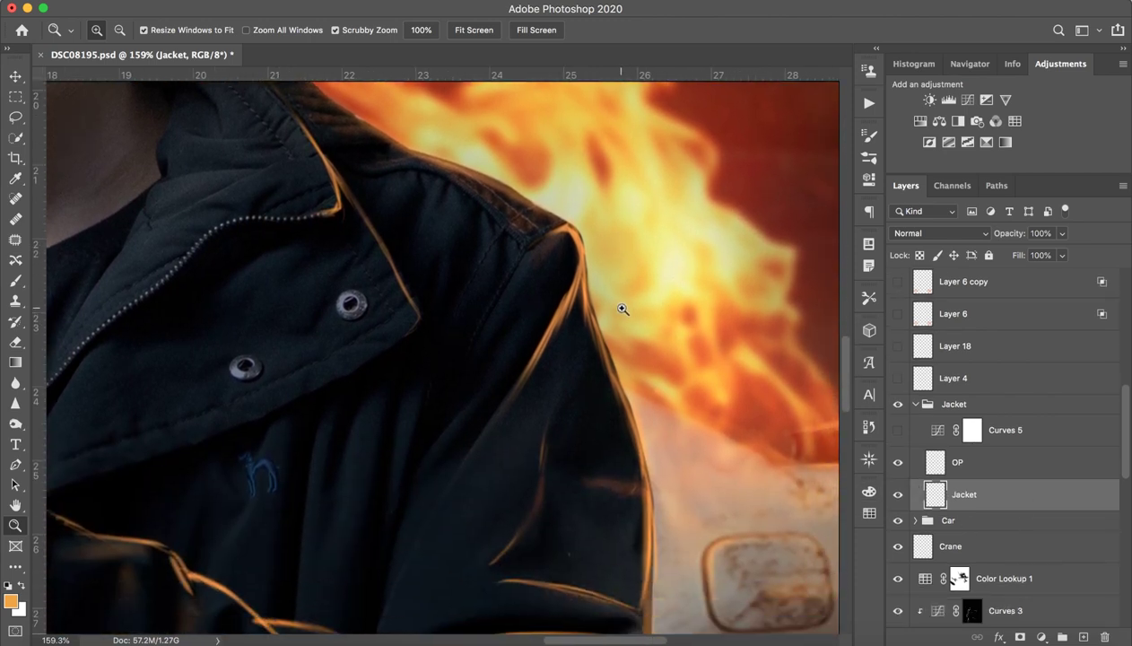
key("b")
left_click(582, 296, "alt")
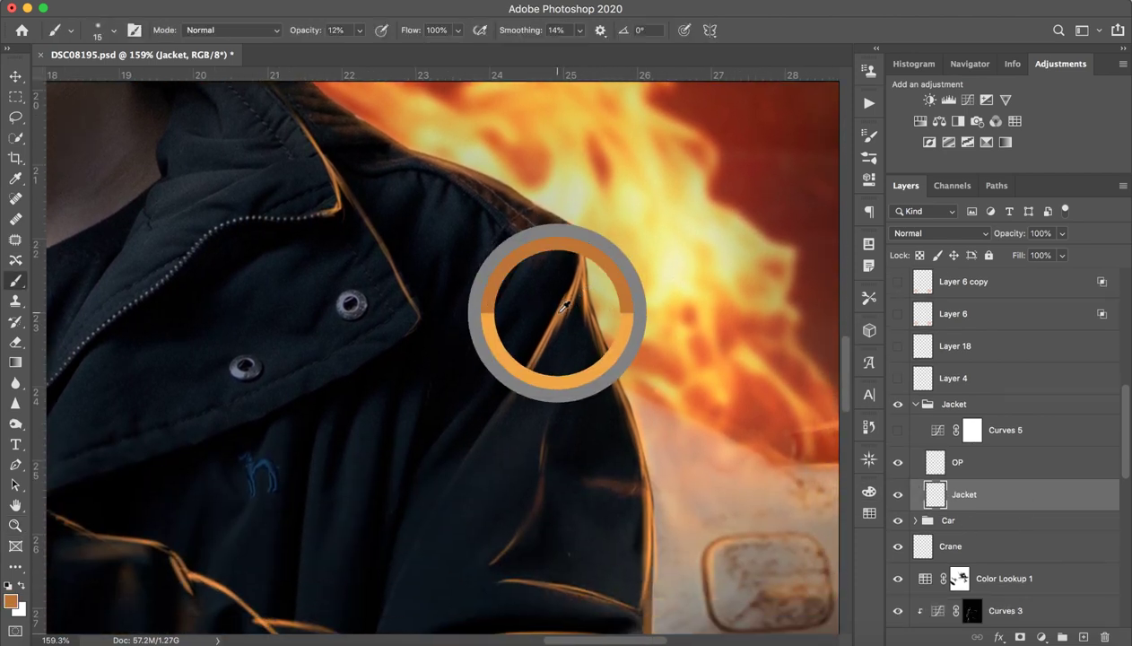
left_click_drag(1017, 460, 1005, 462)
left_click(1083, 637)
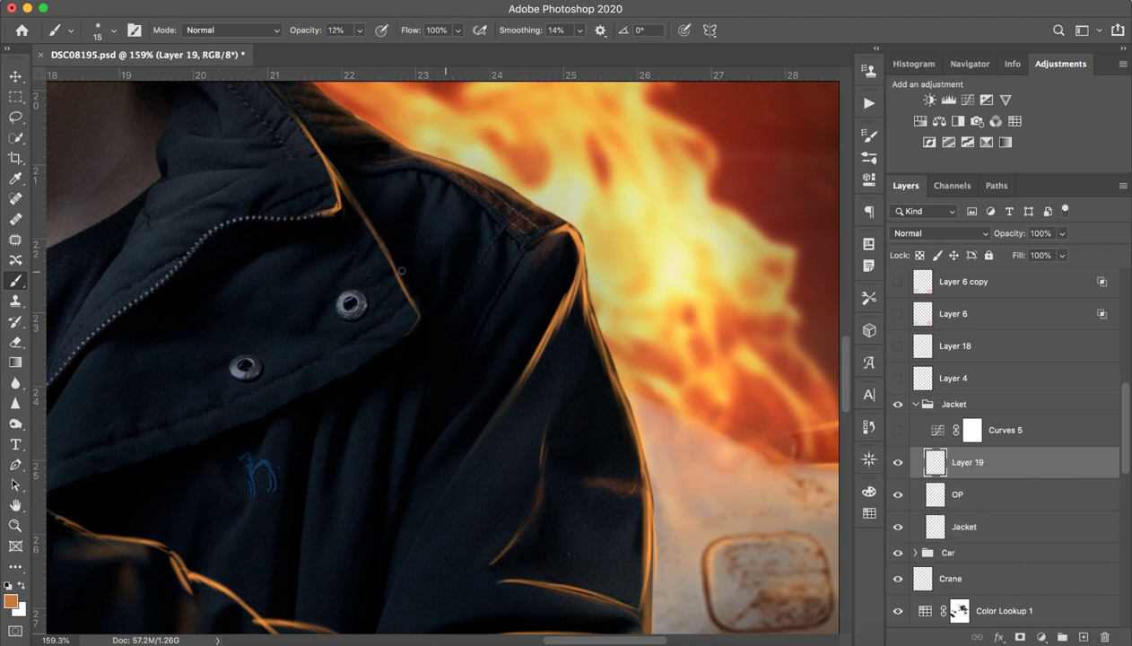
left_click_drag(402, 271, 440, 270)
left_click_drag(306, 34, 580, 141)
left_click_drag(563, 387, 541, 404)
- Paint a thin orange rim stroke down the jacket's right edge, undoing retries
mouse_move(579, 368)
left_mouse_down()
mouse_move(537, 503)
mouse_move(544, 508)
left_mouse_up()
key("ctrl+z")
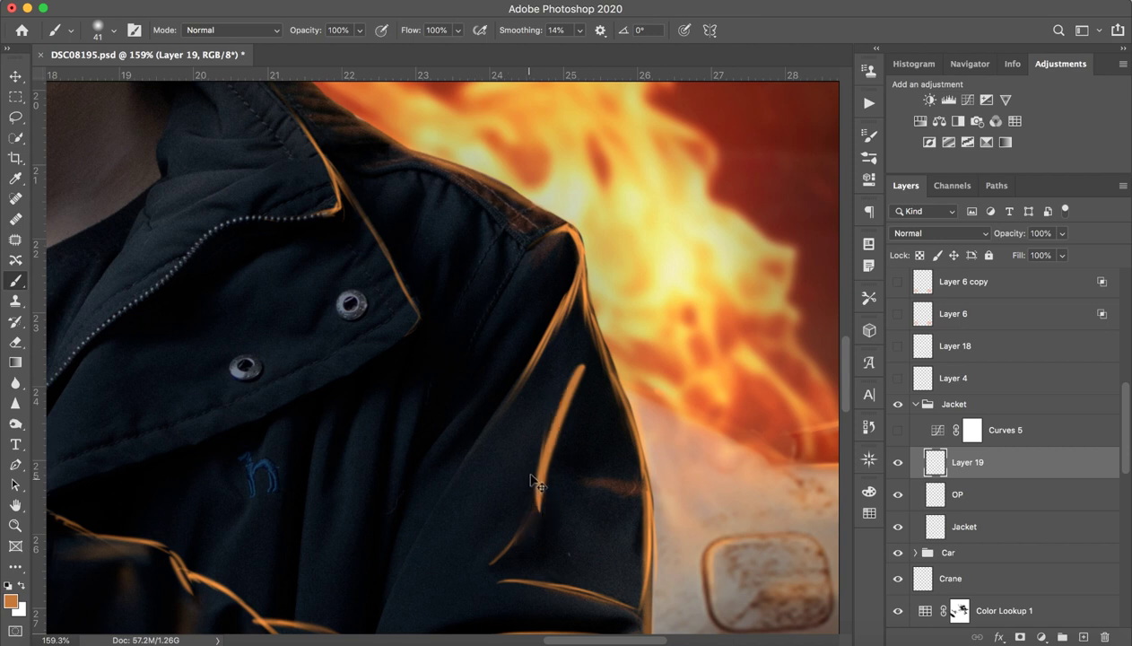
key("ctrl+z")
mouse_move(582, 373)
left_mouse_down()
mouse_move(565, 379)
mouse_move(555, 489)
left_mouse_up()
key("ctrl+z")
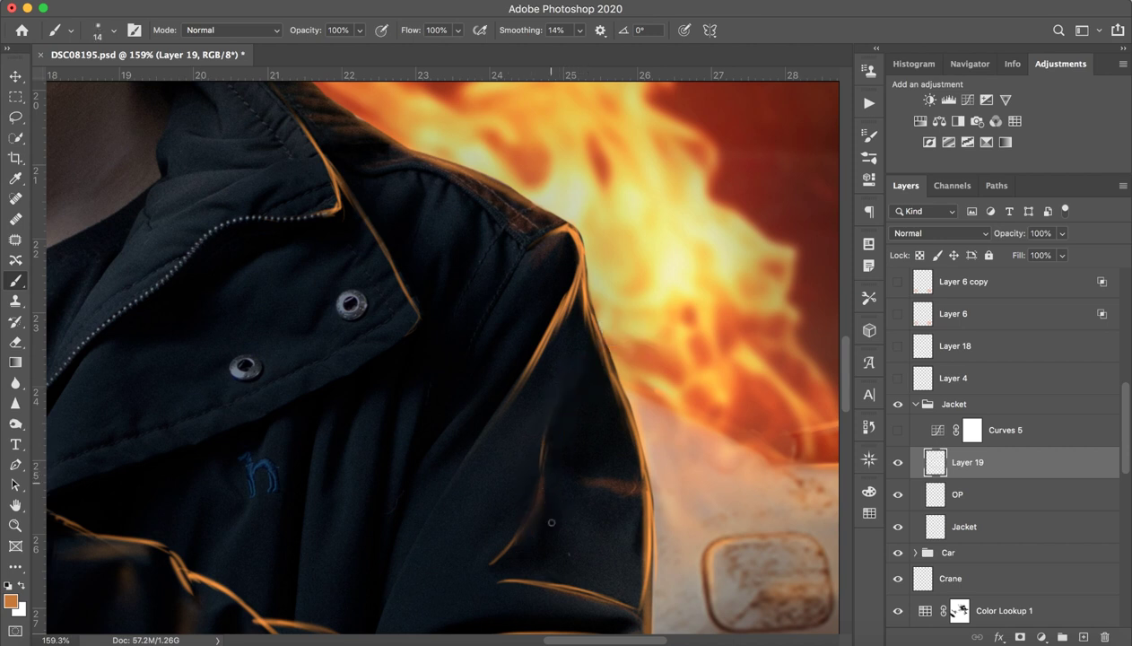
left_click_drag(583, 360, 538, 507)
key("ctrl+z")
left_click_drag(585, 361, 529, 505)
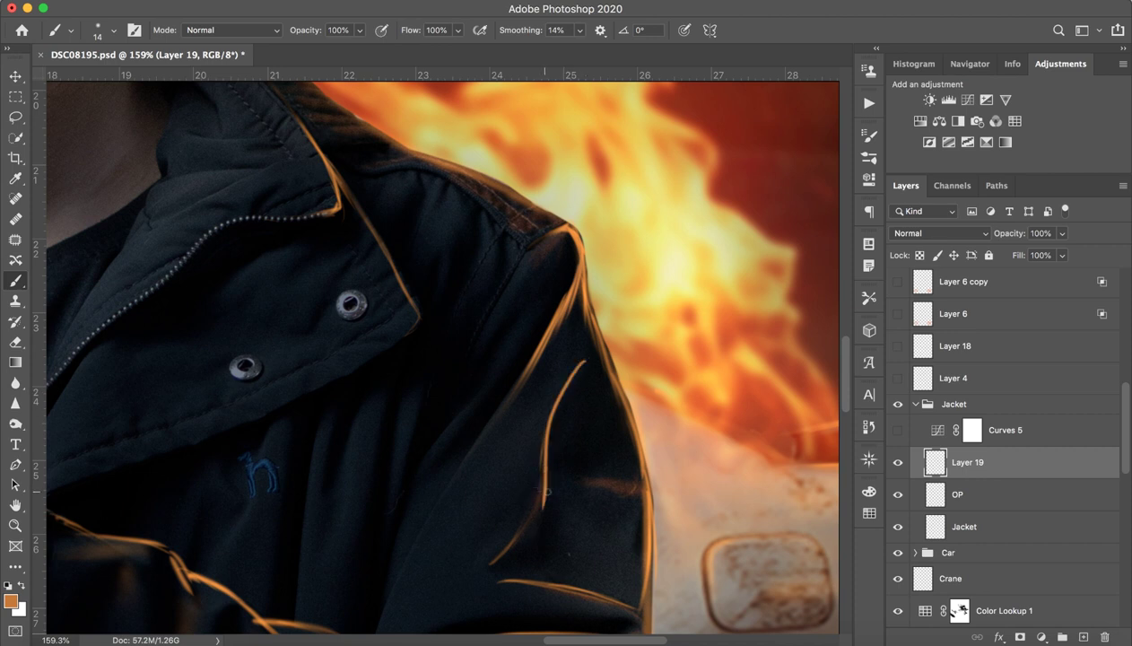
key("ctrl+z")
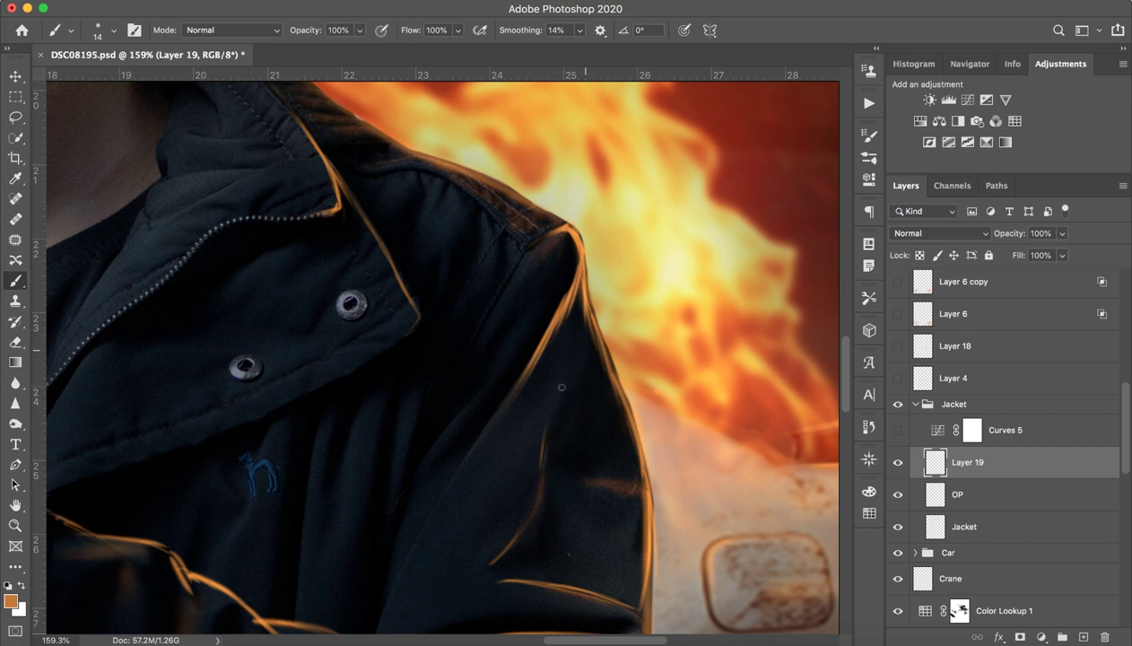
left_click_drag(594, 351, 541, 509)
left_click_drag(582, 342, 542, 505)
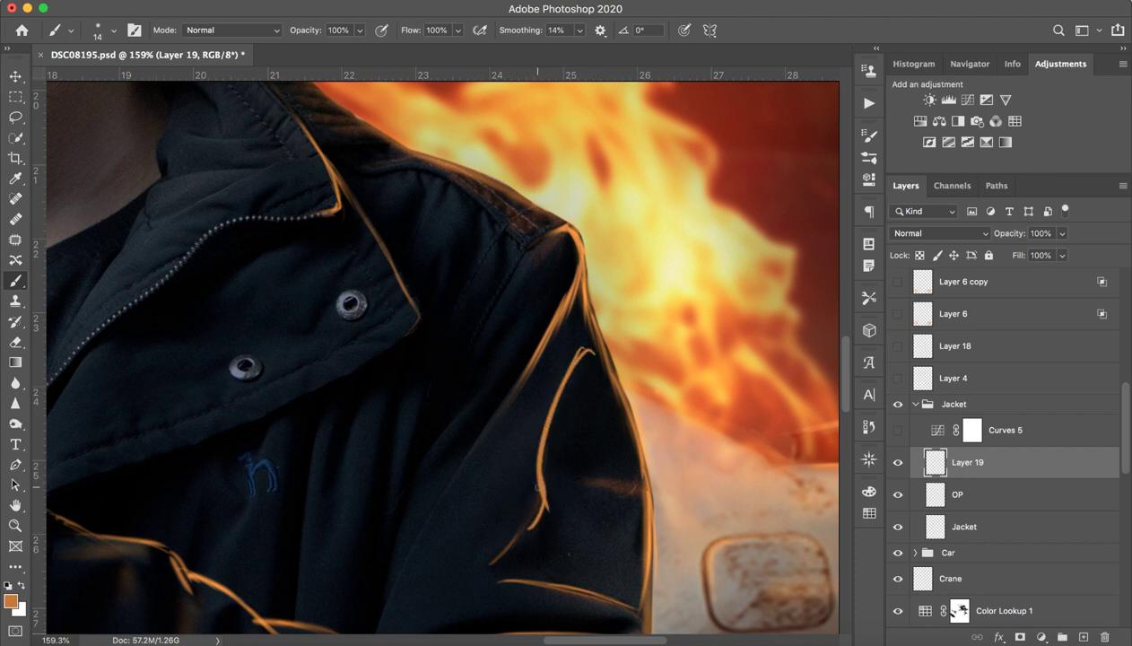
key("ctrl+z")
key("ctrl+z")
left_click_drag(585, 359, 527, 521)
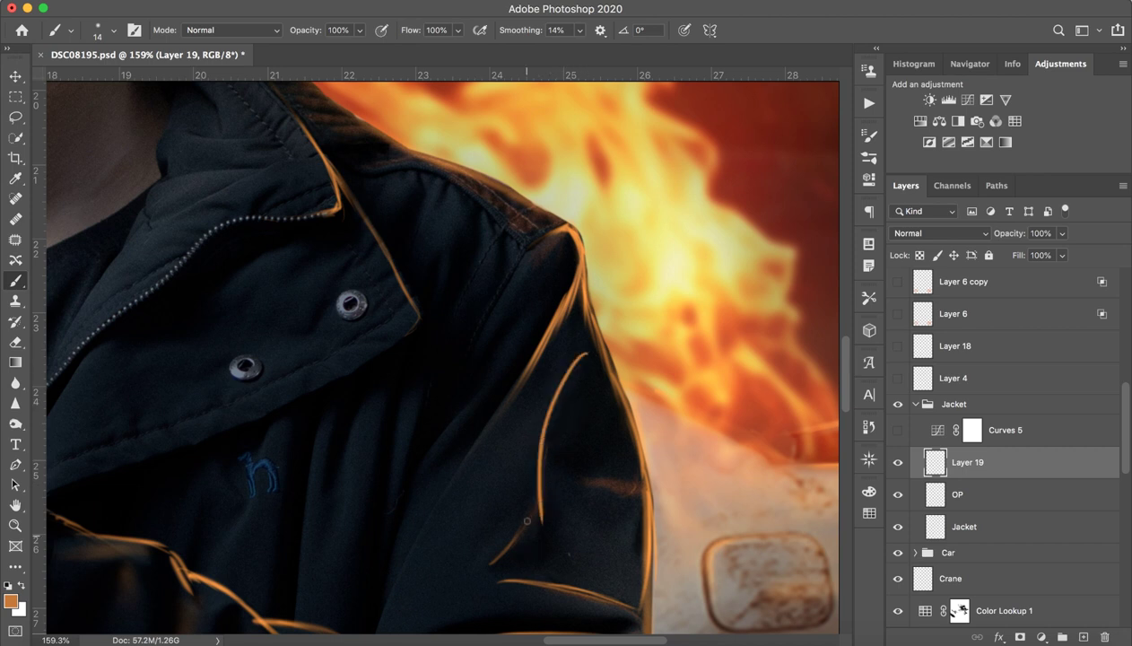
- Switch to an enlarged eraser and zoom out to the whole composite
key("e")
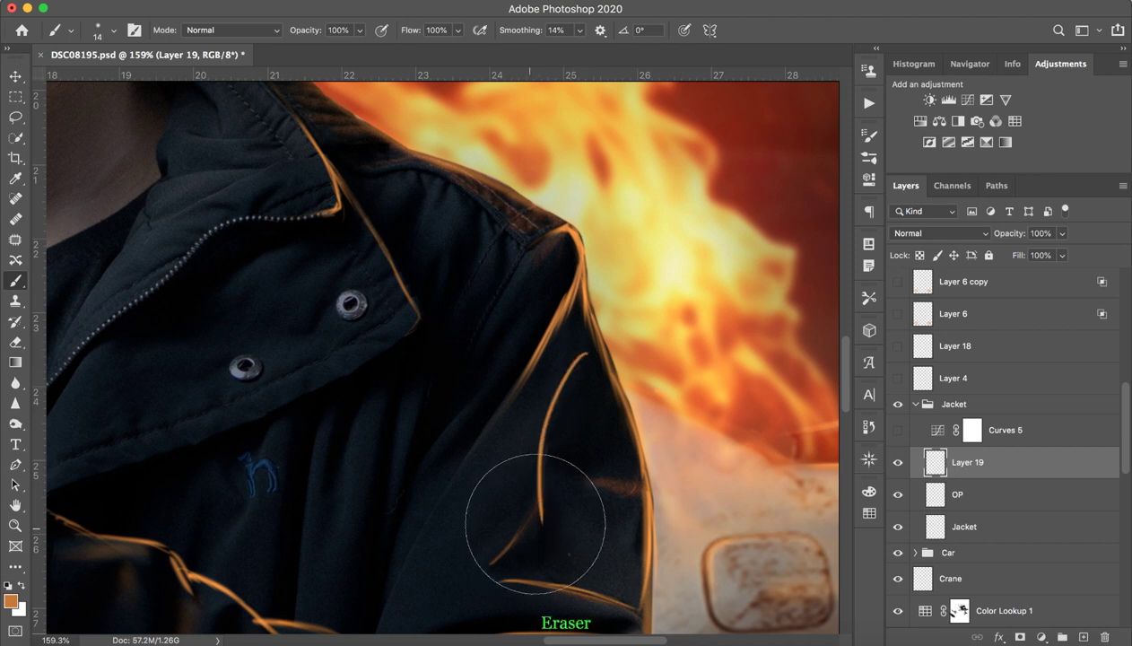
left_click_drag(579, 505, 538, 498)
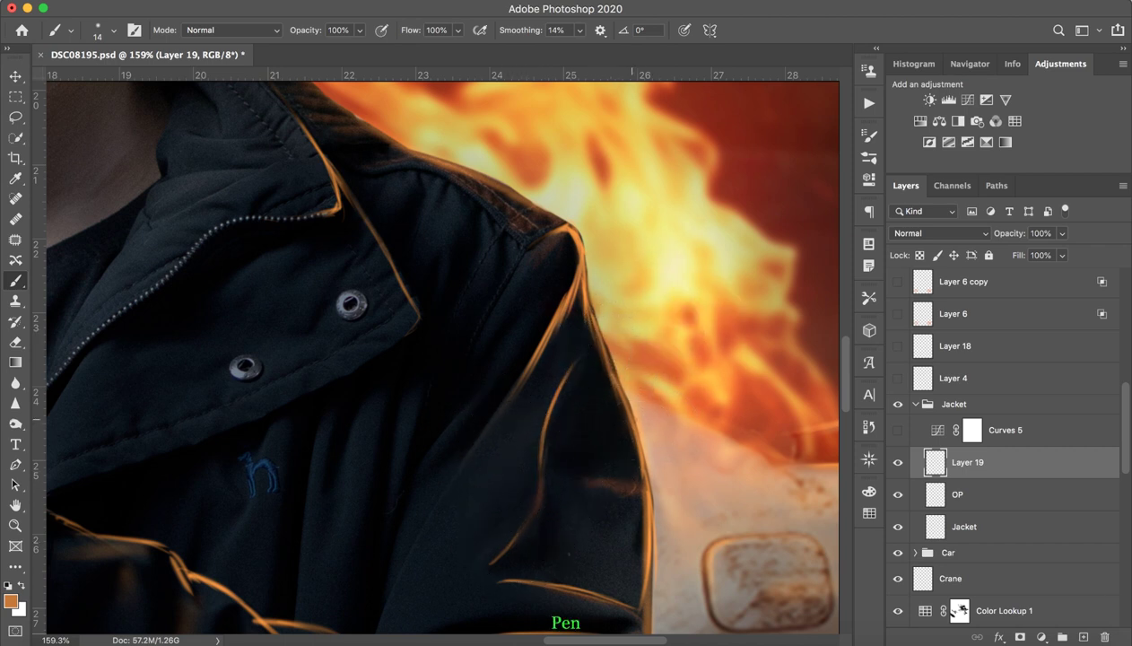
key("z")
mouse_move(558, 452)
left_mouse_down()
mouse_move(457, 482)
mouse_move(473, 463)
left_mouse_up()
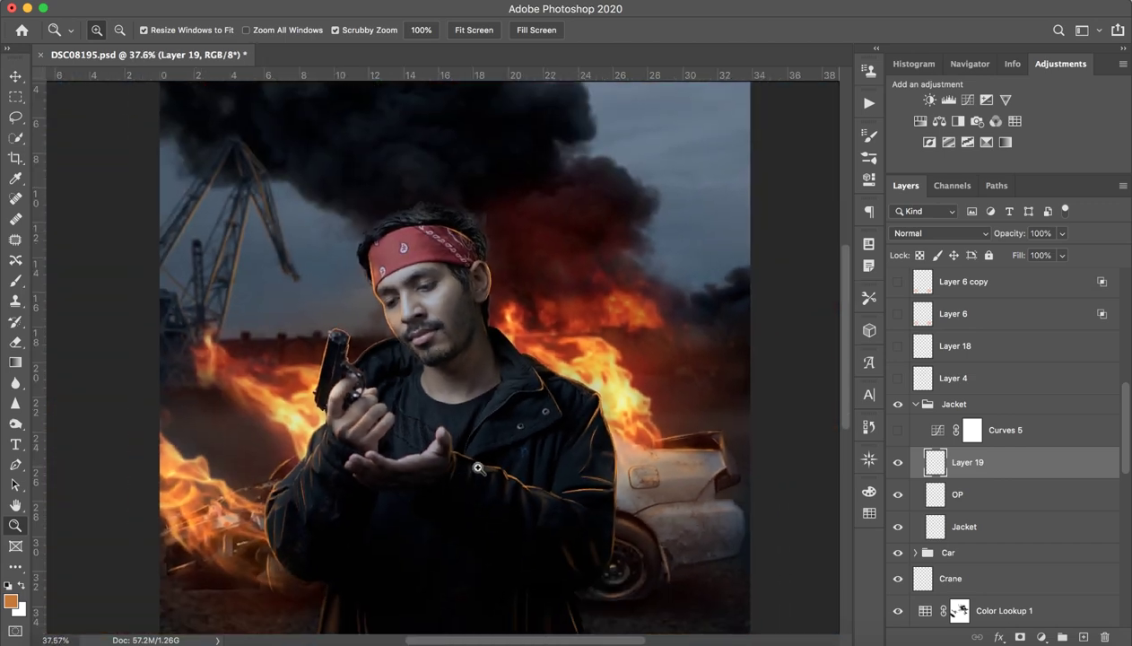
- Paint an orange rim stroke along the jacket collar and erase its ends
key("b")
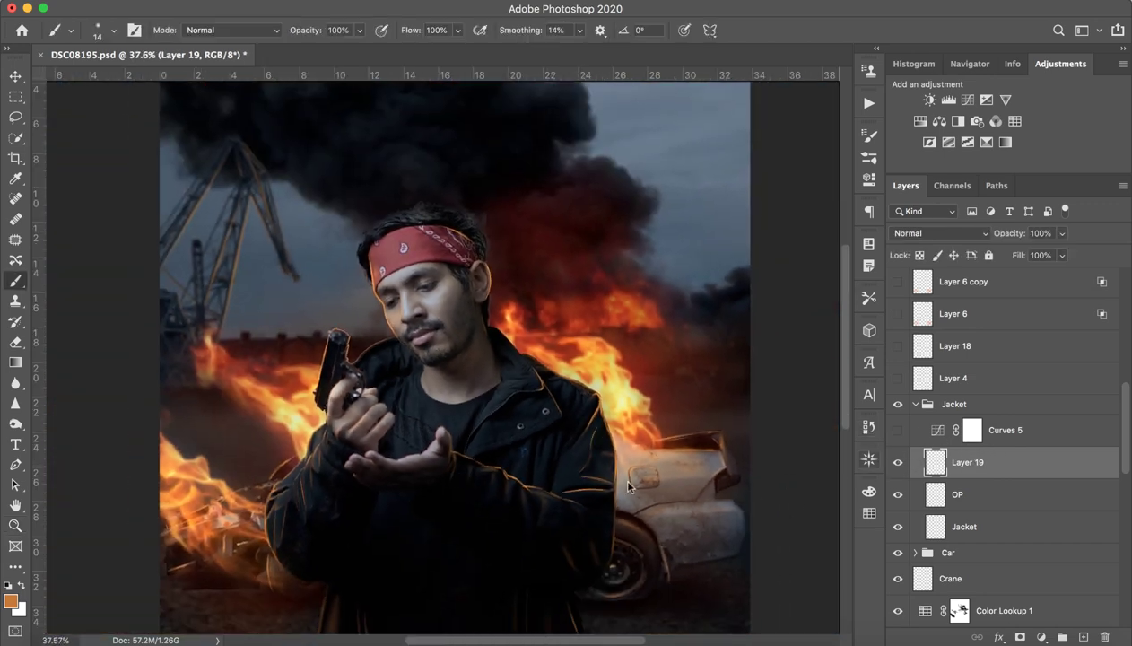
key("z")
mouse_move(524, 425)
left_mouse_down()
mouse_move(637, 400)
mouse_move(594, 422)
mouse_move(550, 422)
mouse_move(484, 262)
mouse_move(490, 489)
mouse_move(483, 436)
left_mouse_up()
key("b")
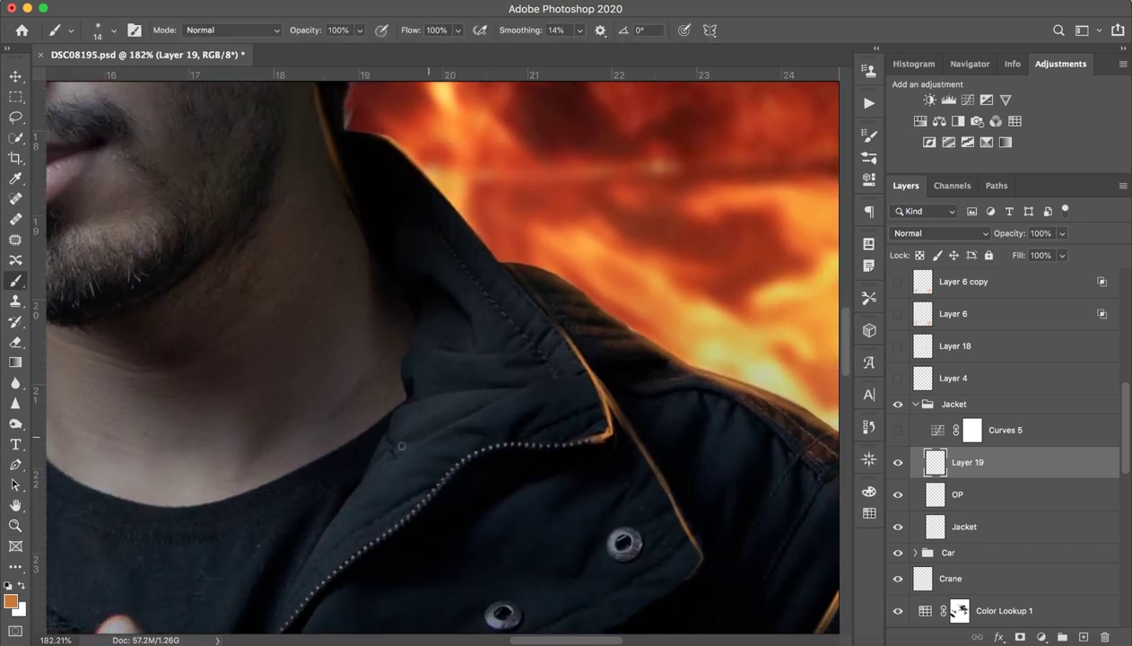
mouse_move(381, 464)
left_mouse_down()
mouse_move(548, 378)
mouse_move(518, 386)
left_mouse_up()
mouse_move(380, 480)
left_mouse_down()
mouse_move(366, 480)
mouse_move(447, 470)
left_mouse_up()
key("z")
left_click_drag(543, 470, 431, 470)
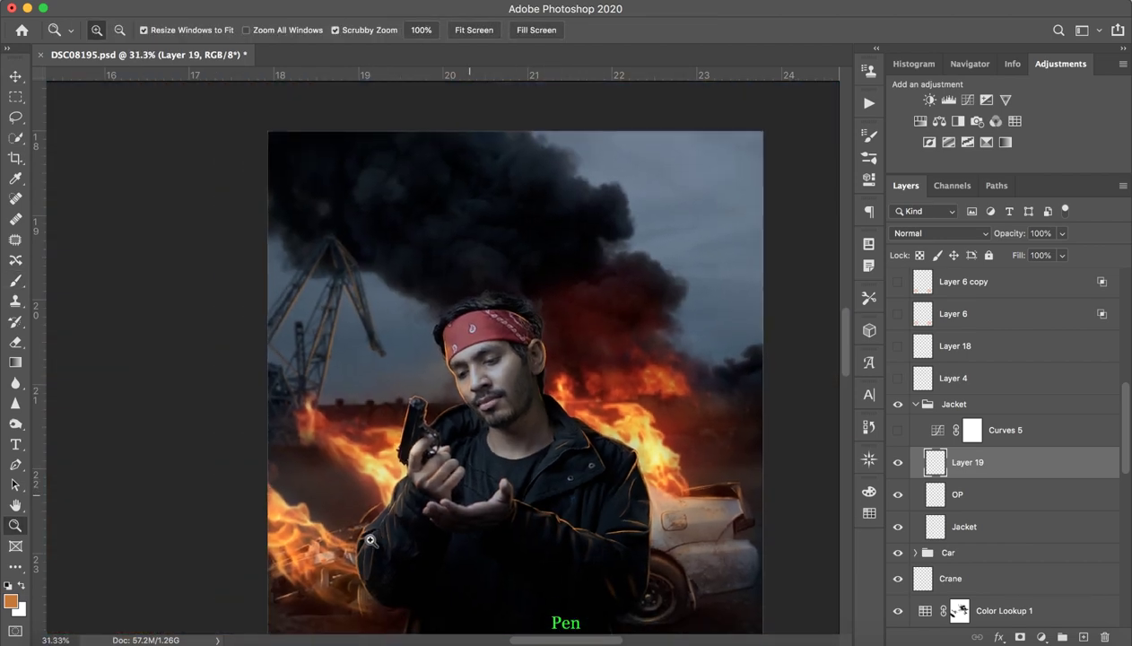
left_click_drag(568, 495, 584, 496)
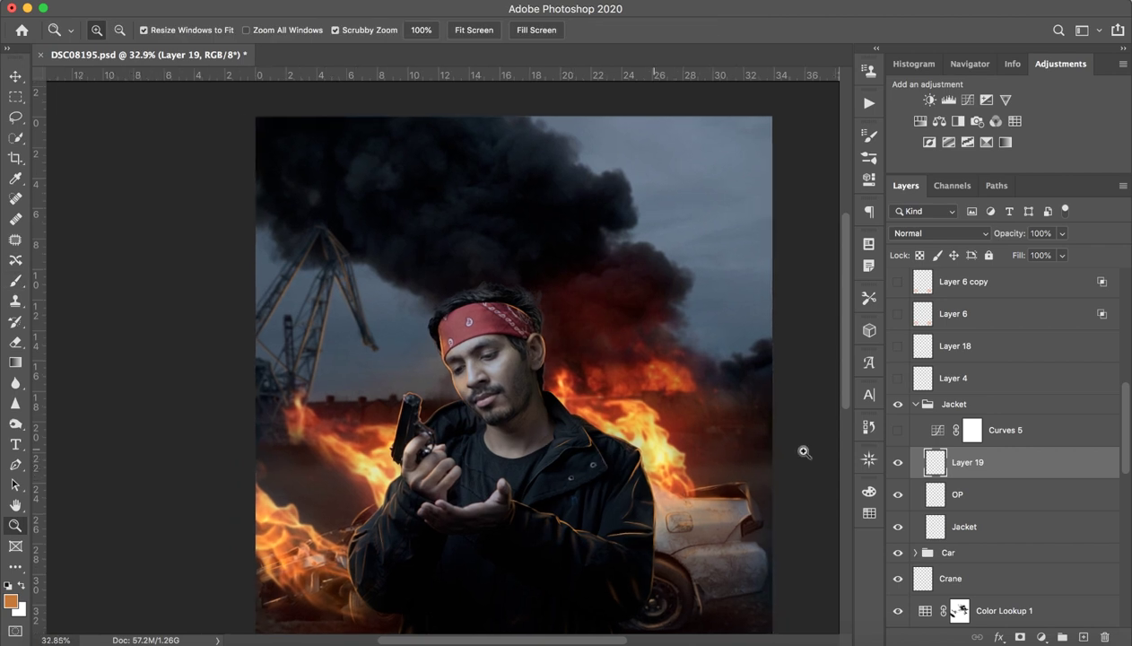
key("b")
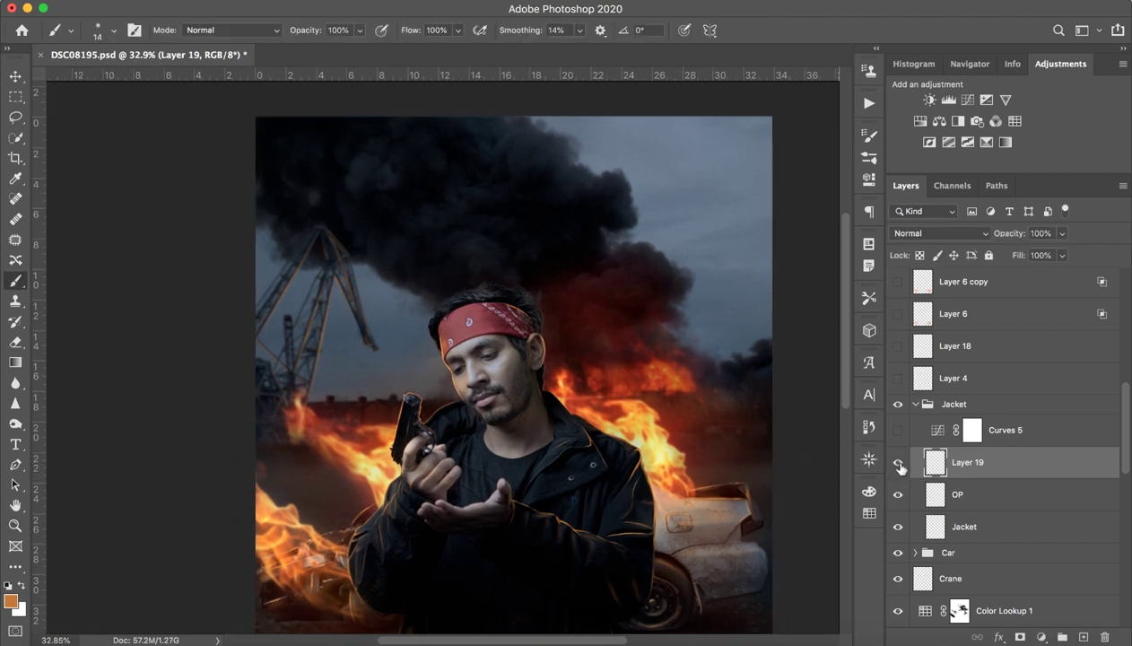
- Delete Layer 19 and preview Curves 5 briefly before hiding it again
left_click(1104, 638)
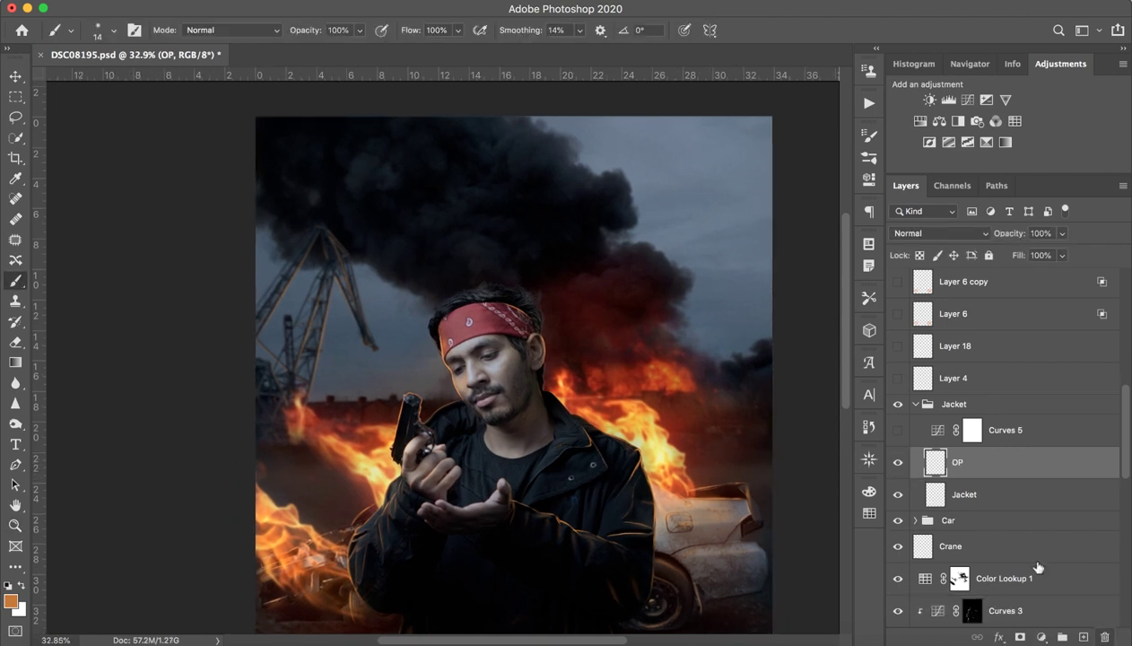
mouse_move(363, 538)
left_mouse_down()
mouse_move(625, 345)
mouse_move(431, 357)
mouse_move(517, 318)
left_mouse_up()
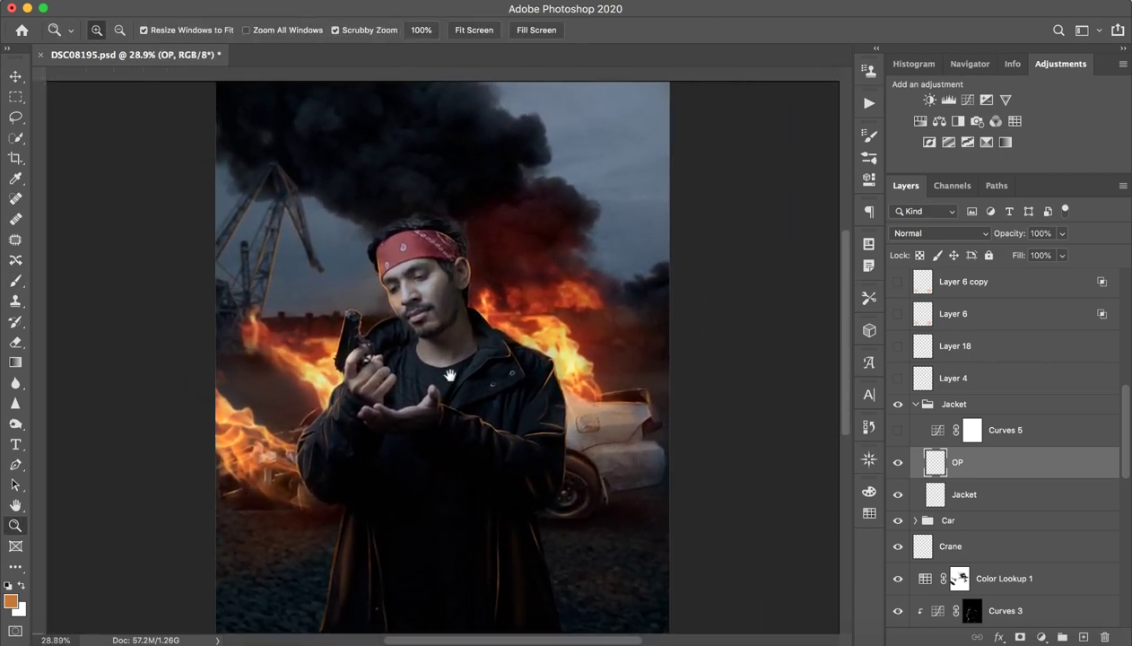
key("ctrl+r")
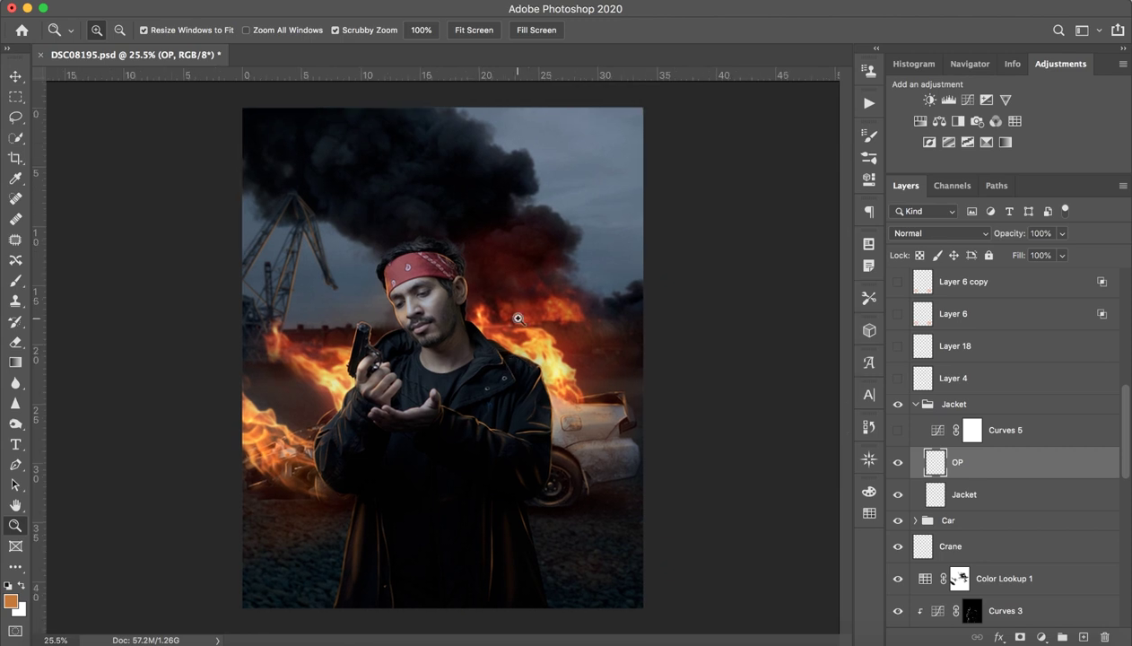
left_click(897, 436)
left_click(901, 431)
- Collapse the Jacket group and toggle Layer 4's hair glow, zooming onto the head
left_click(916, 405)
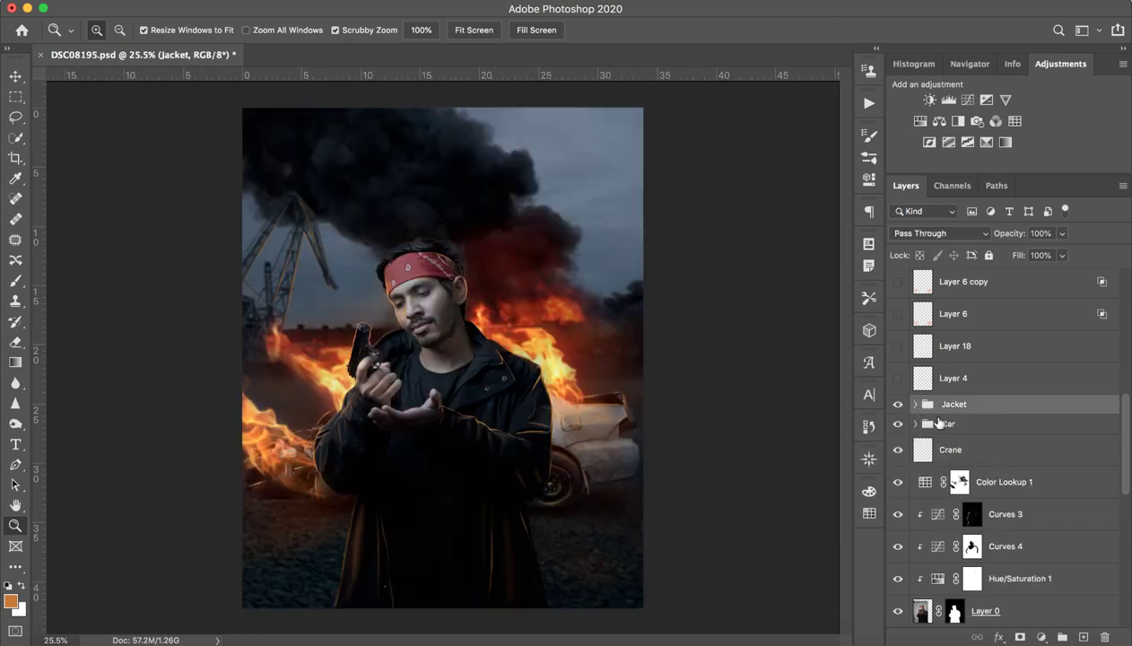
scroll(912, 383, "up", 3)
scroll(1046, 487, "up", 3)
scroll(1045, 486, "up", 3)
scroll(1046, 486, "down", 5)
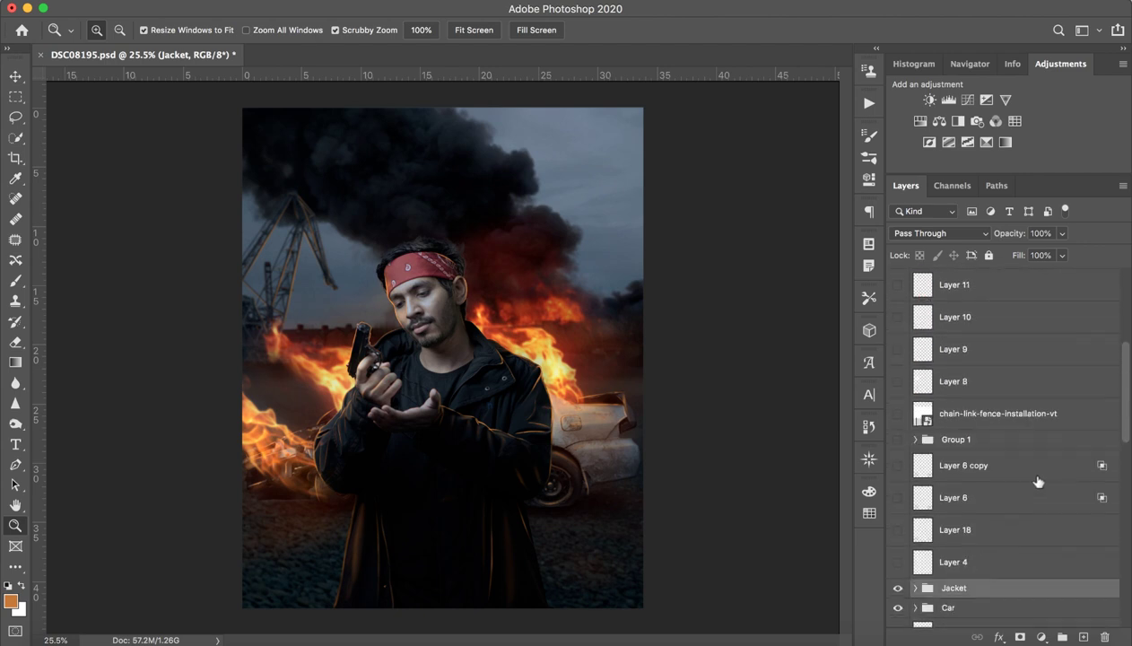
scroll(1014, 480, "down", 2)
left_click(985, 476)
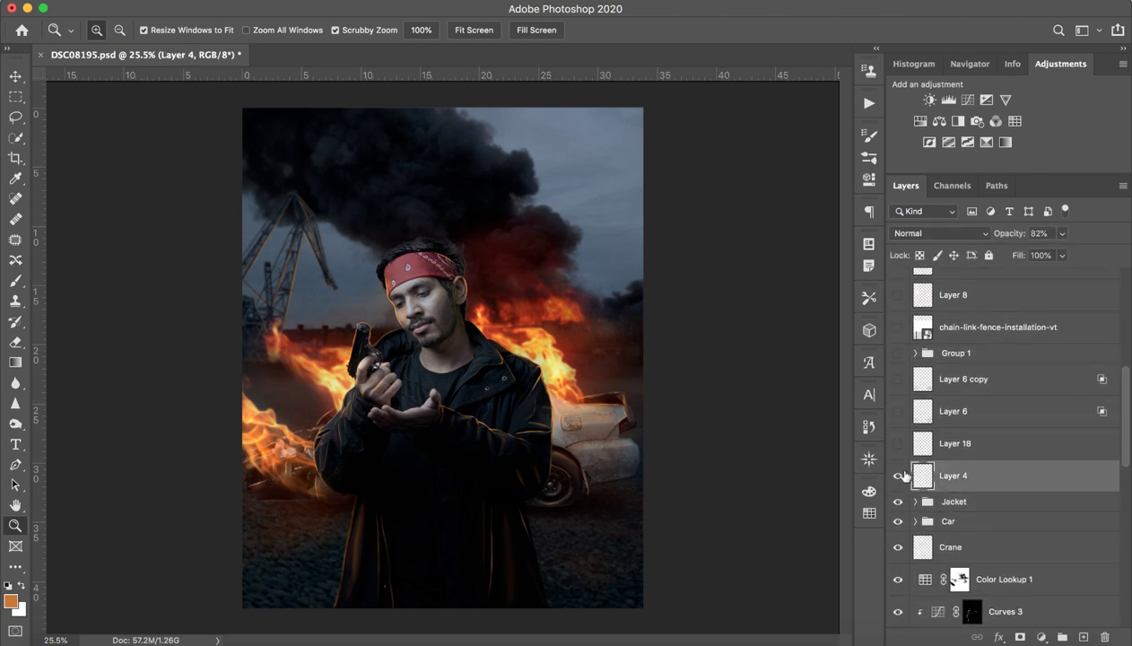
left_click(898, 476)
left_click(899, 475)
left_click(898, 476)
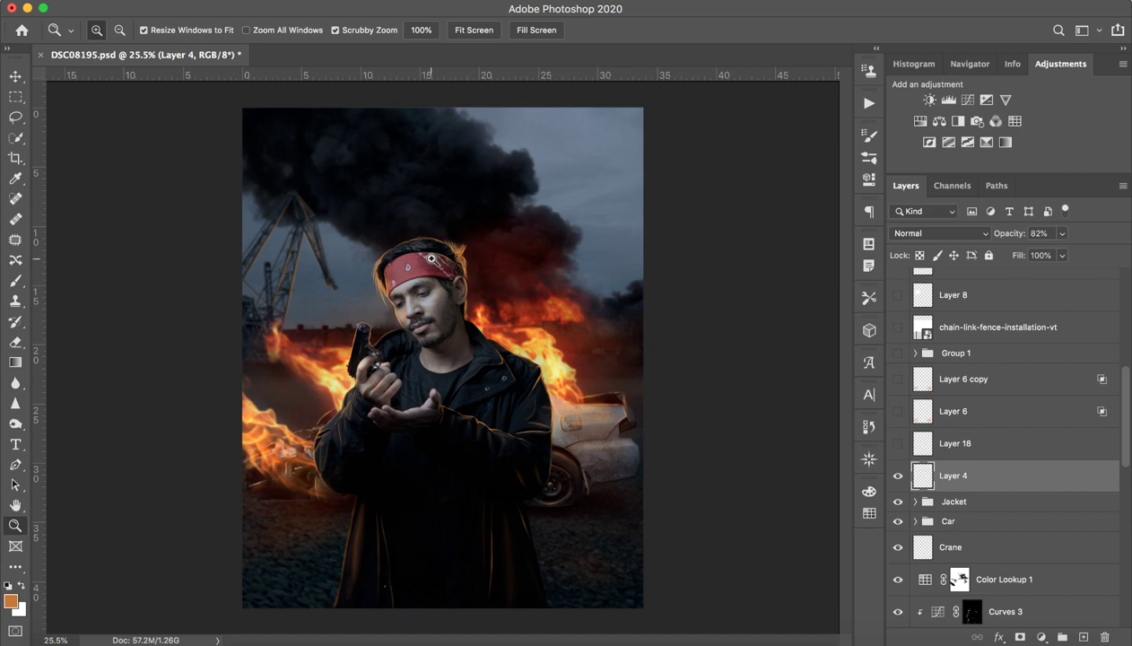
mouse_move(386, 262)
left_mouse_down()
mouse_move(505, 230)
mouse_move(511, 204)
left_mouse_up()
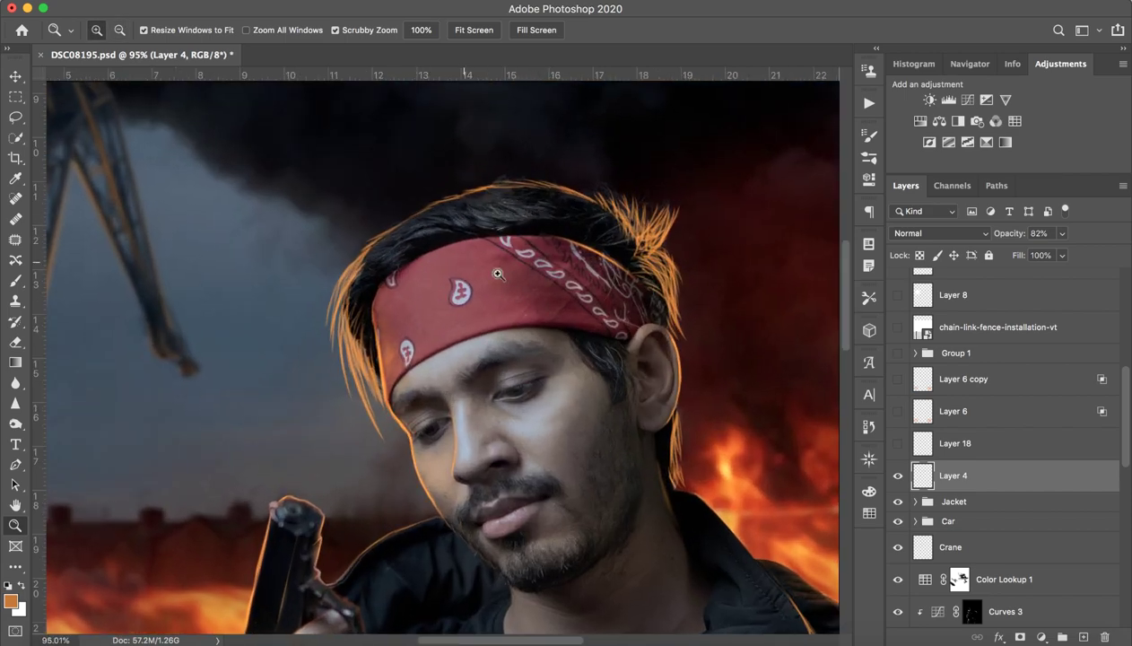
- Compare Layer 18's orange glow against Layer 4's on the hair and bandana
left_click(898, 445)
left_click(899, 476)
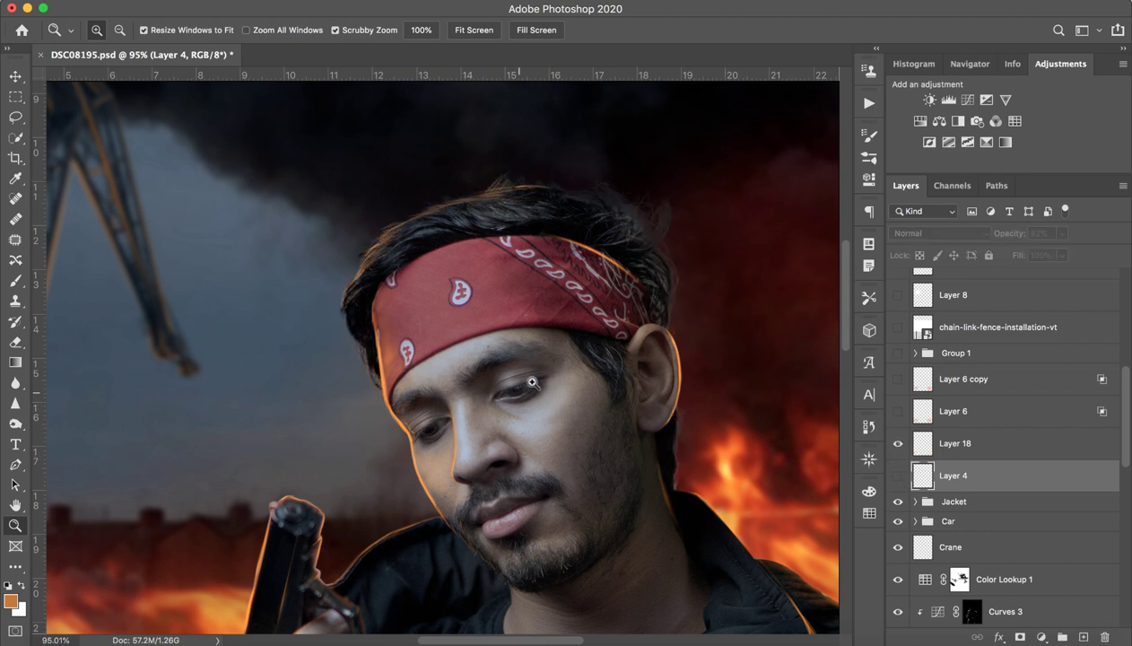
left_click(898, 444)
left_click(898, 476)
left_click(900, 476)
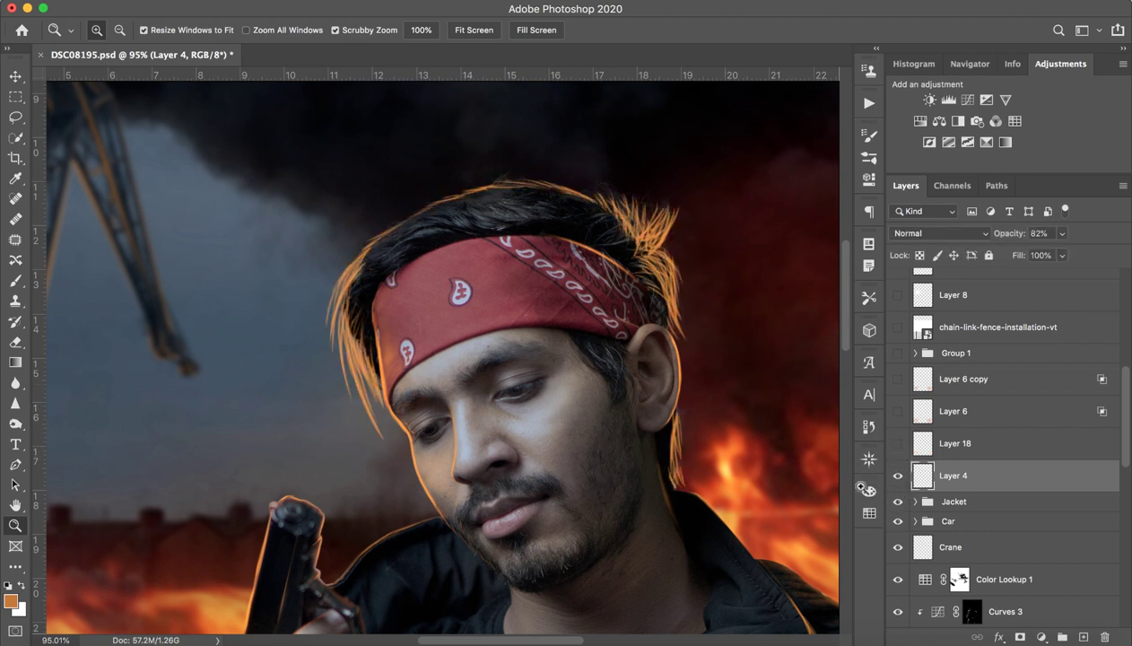
left_click(899, 444)
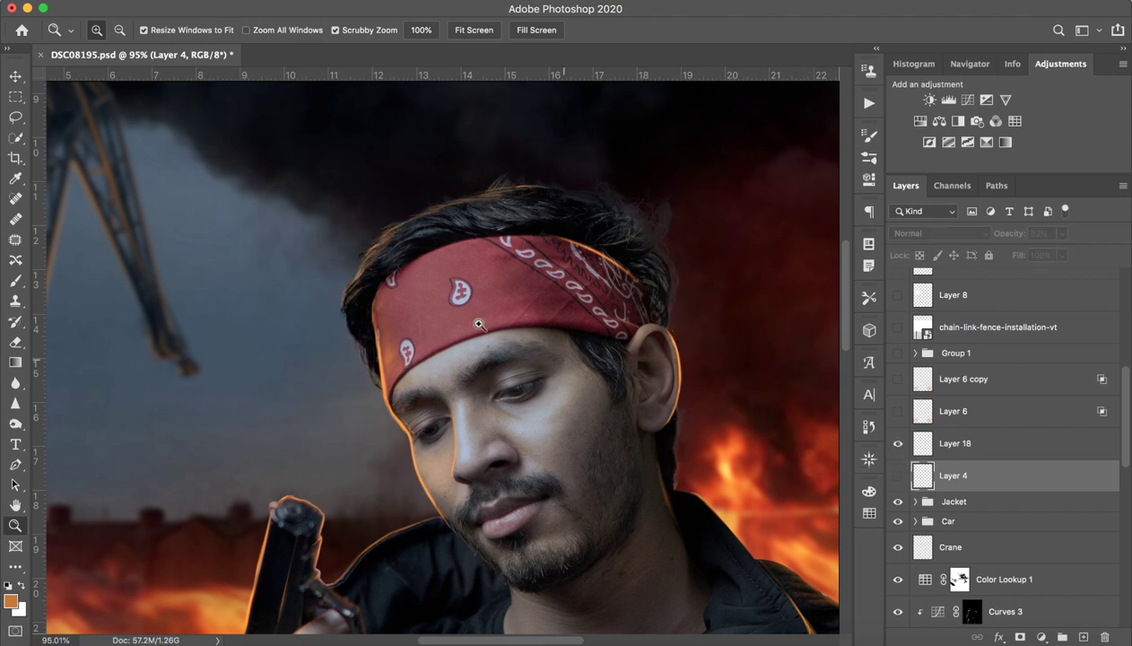
mouse_move(461, 230)
left_mouse_down()
mouse_move(367, 273)
mouse_move(485, 212)
left_mouse_up()
mouse_move(364, 250)
left_mouse_down()
mouse_move(488, 209)
mouse_move(369, 255)
mouse_move(368, 323)
left_mouse_up()
left_click_drag(585, 204, 624, 215)
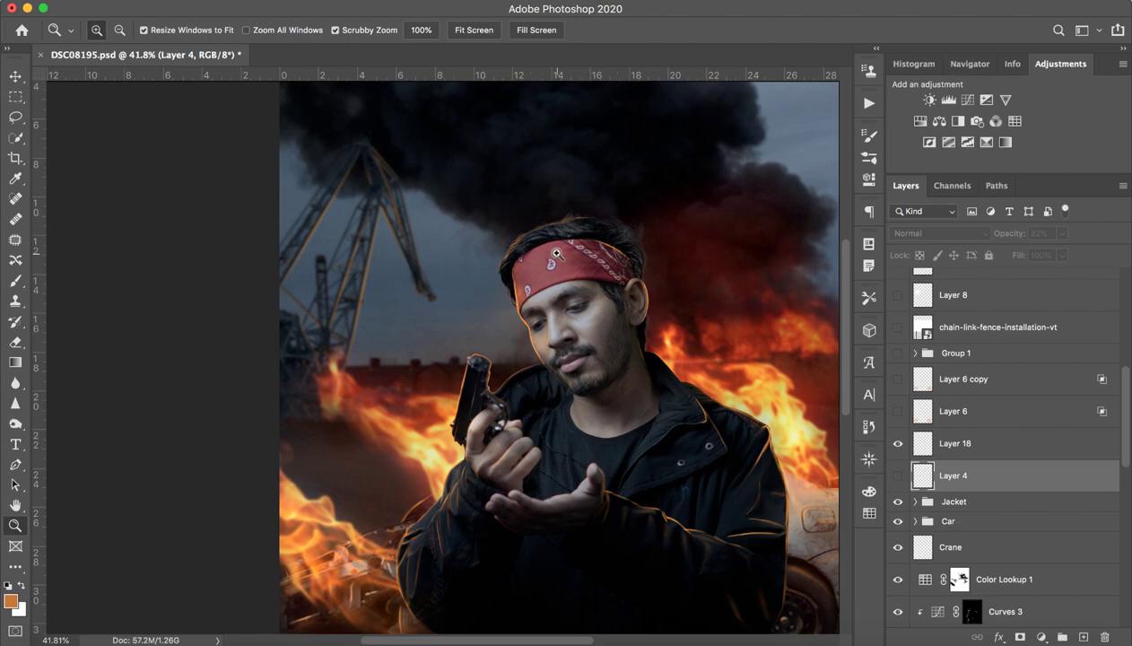
mouse_move(574, 229)
left_mouse_down()
mouse_move(650, 228)
mouse_move(583, 229)
left_mouse_up()
mouse_move(527, 255)
left_mouse_down()
mouse_move(640, 181)
mouse_move(399, 404)
left_mouse_up()
left_click_drag(641, 285, 480, 335)
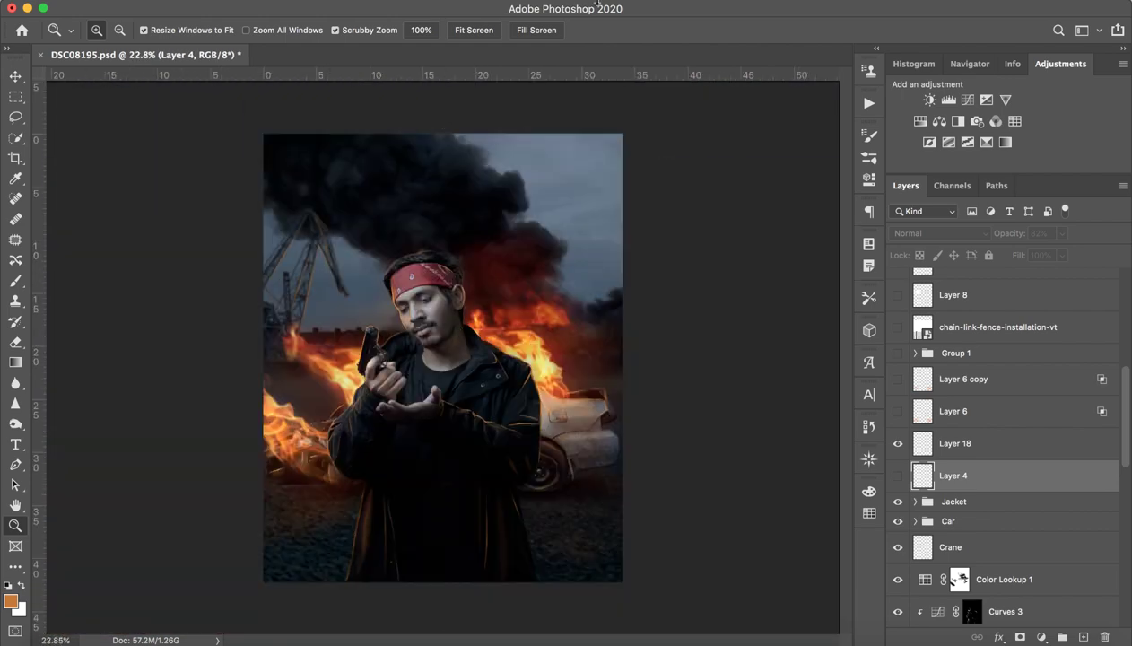
- Hide both Layer 4 and Layer 18 glows and add a new layer above Layer 4
left_click(899, 475)
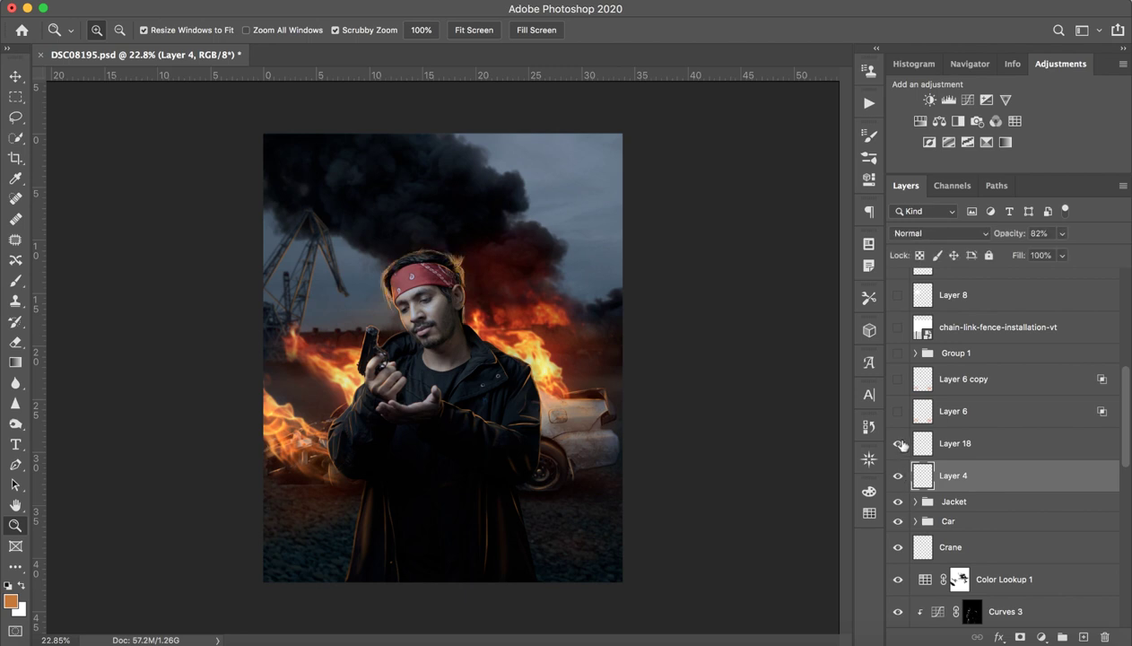
left_click(898, 443)
left_click(898, 475)
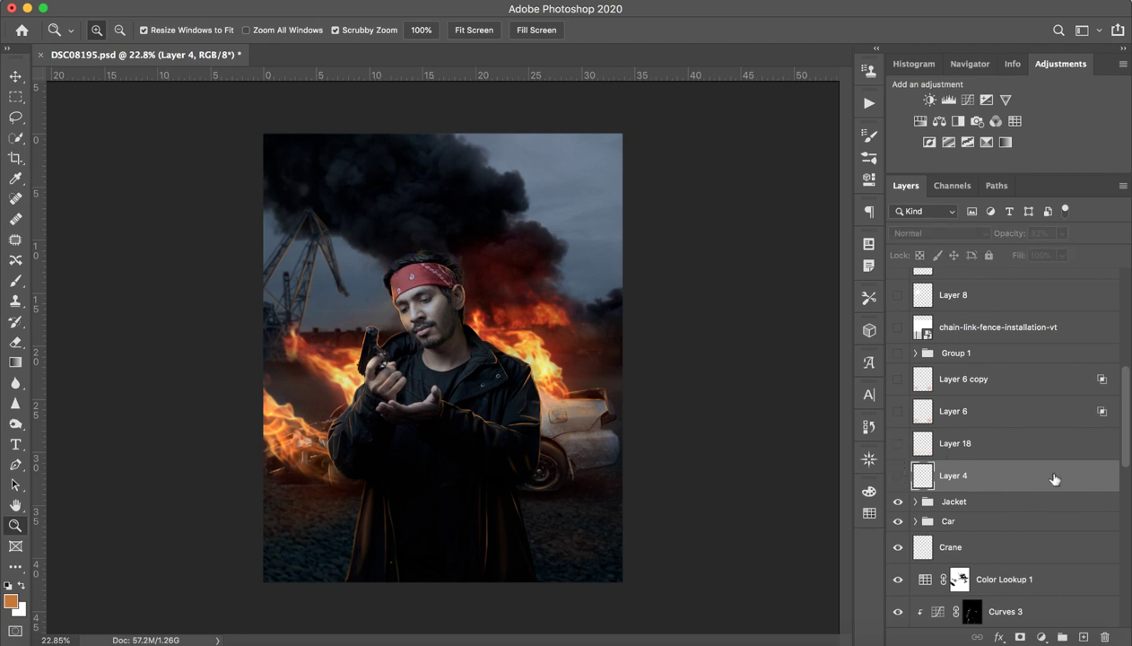
left_click(1083, 636)
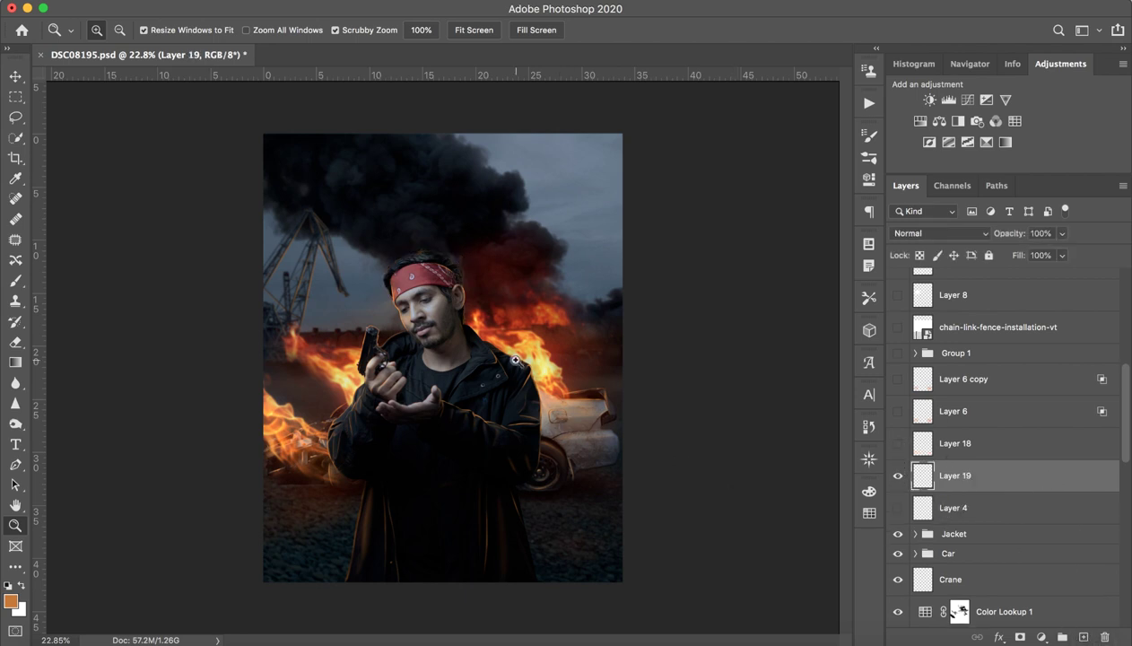
- Test-paint orange rim light on the hair edge, undo it, and zoom out
left_click_drag(384, 264, 442, 255)
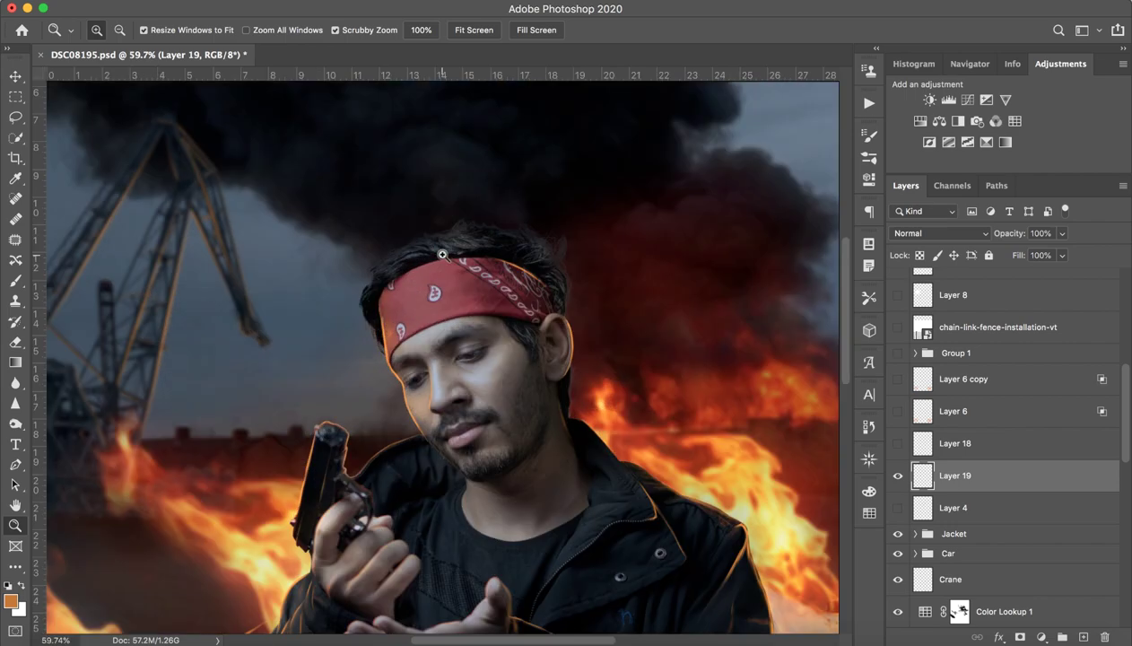
mouse_move(362, 263)
left_mouse_down()
mouse_move(445, 239)
mouse_move(368, 283)
left_mouse_up()
key("b")
mouse_move(342, 279)
left_mouse_down()
mouse_move(418, 235)
mouse_move(387, 262)
left_mouse_up()
key("ctrl+z")
key("ctrl+z")
key("ctrl+z")
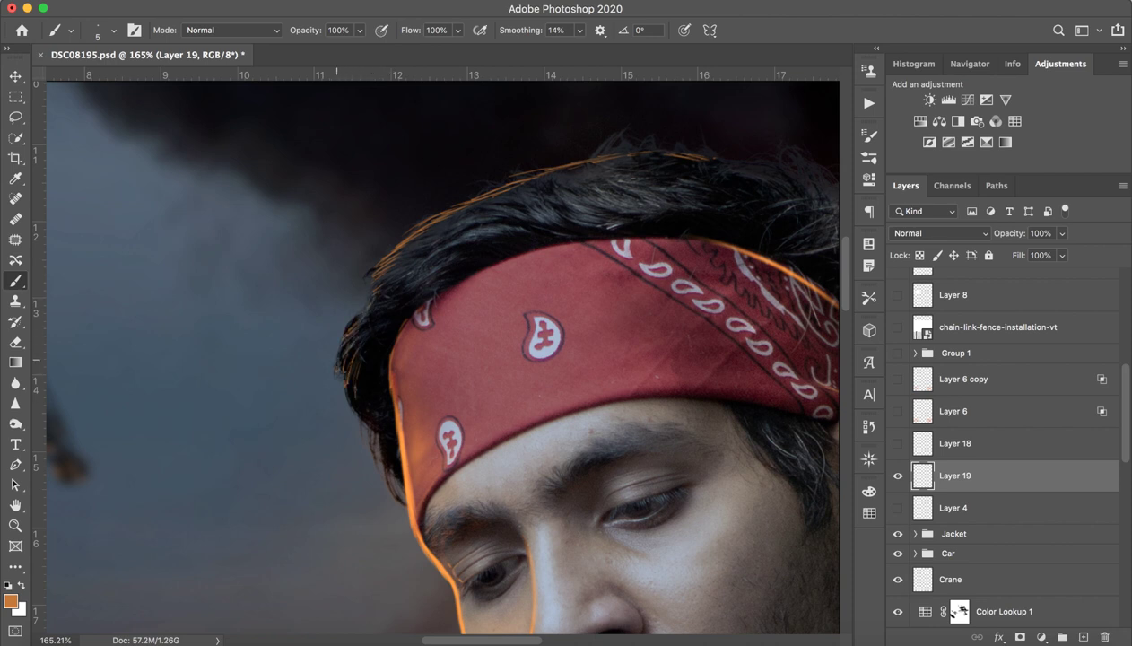
key("z")
left_click_drag(482, 249, 392, 271)
- Delete Layer 19, turn on Layer 18's orange glow, and zoom out to fit the composite
key("b")
left_click(898, 475)
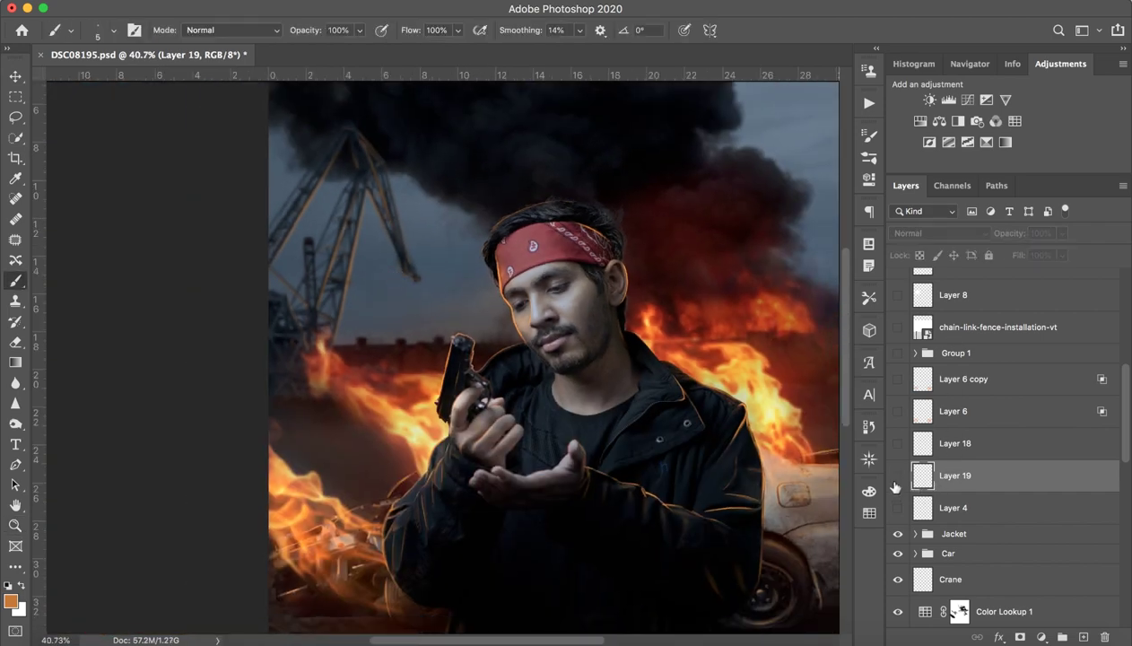
left_click(898, 475)
left_click(899, 476)
left_click(899, 477)
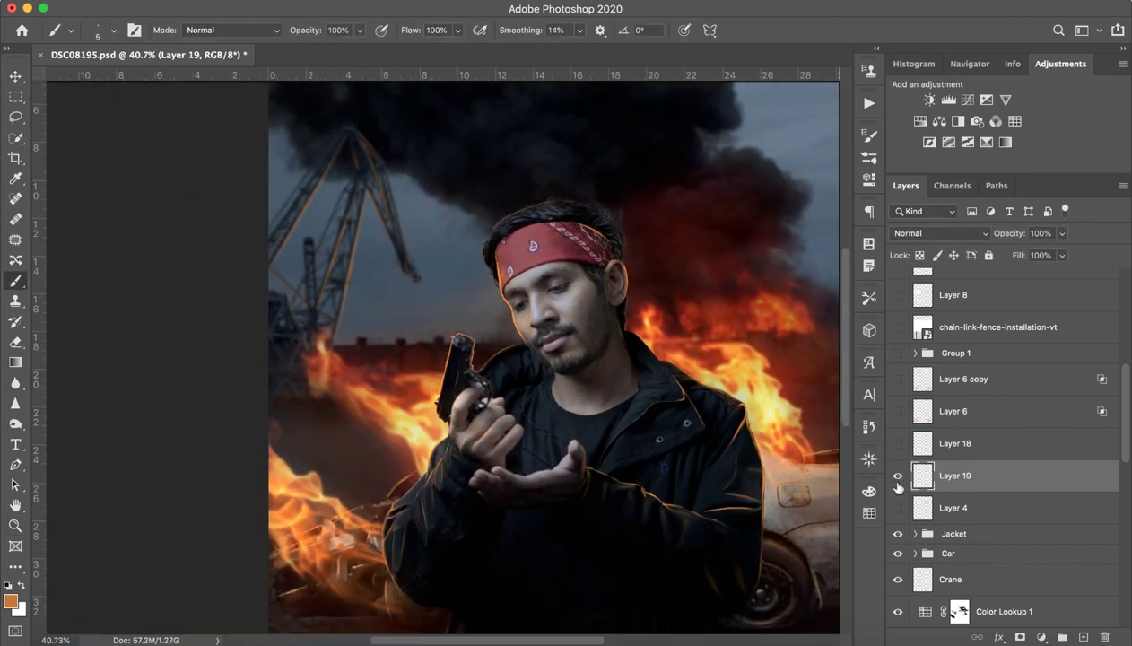
left_click(1106, 636)
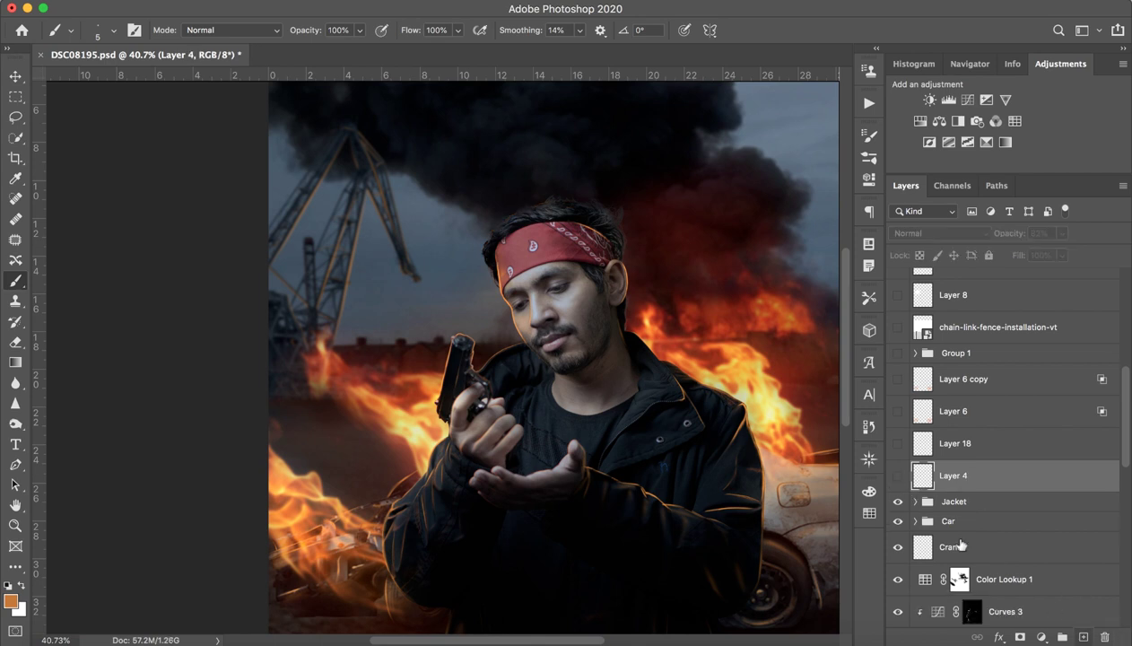
left_click(899, 443)
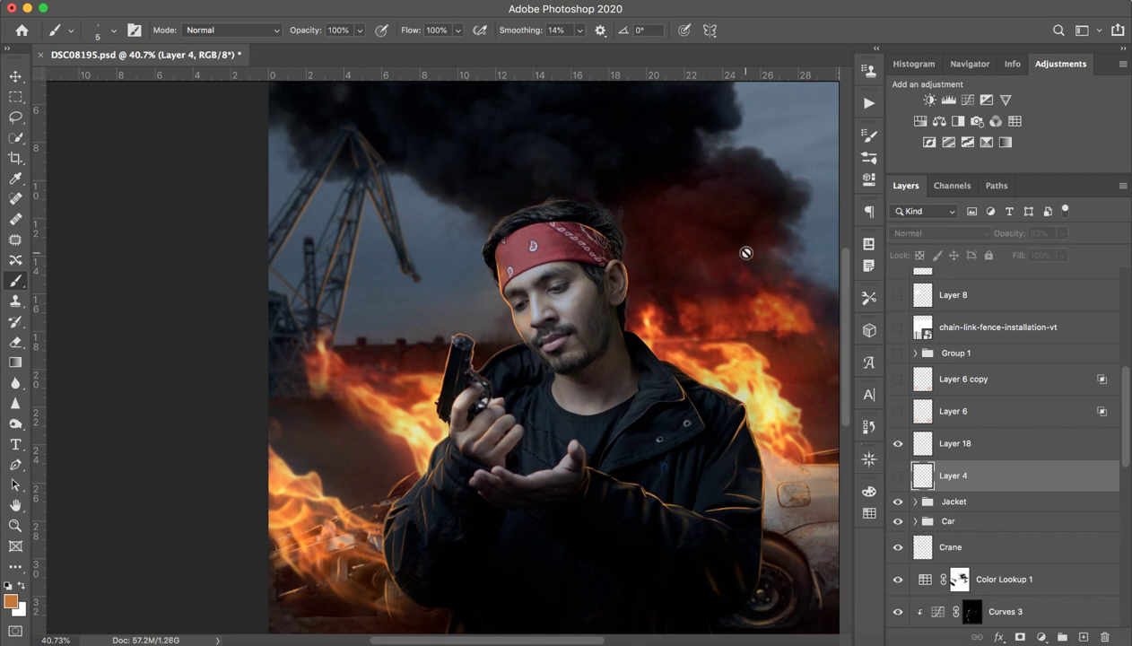
key("z")
left_click_drag(563, 271, 505, 285)
key("b")
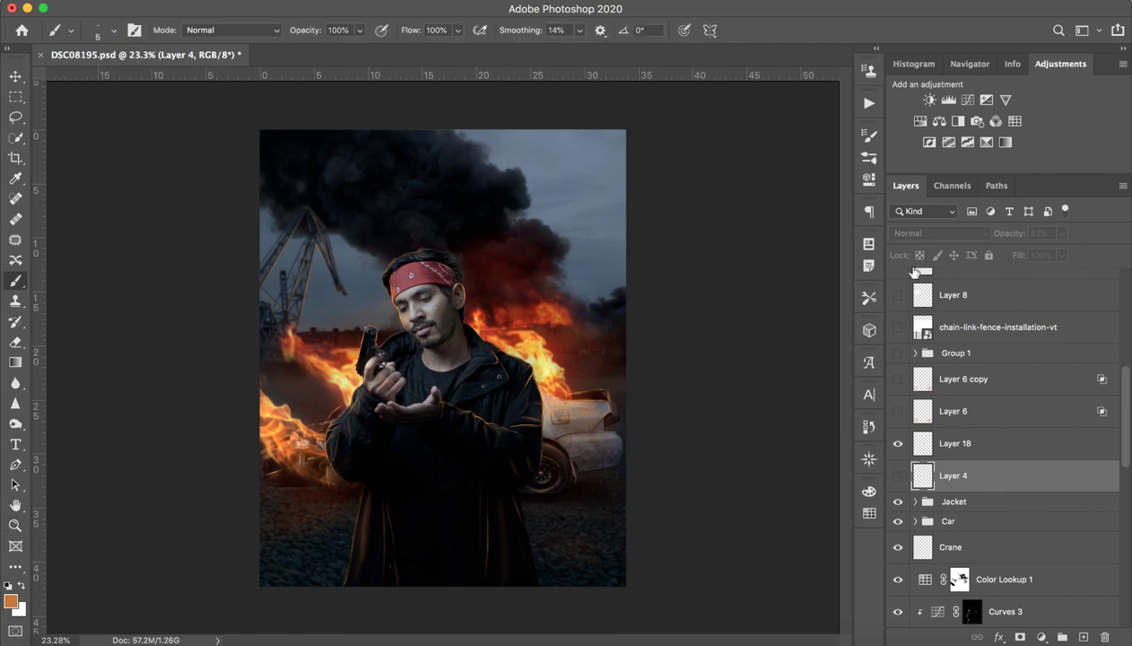
- Turn on Layer 6's Color Dodge rim light and swap Layer 18's glow for Layer 4's
left_click(953, 411)
left_click(898, 411)
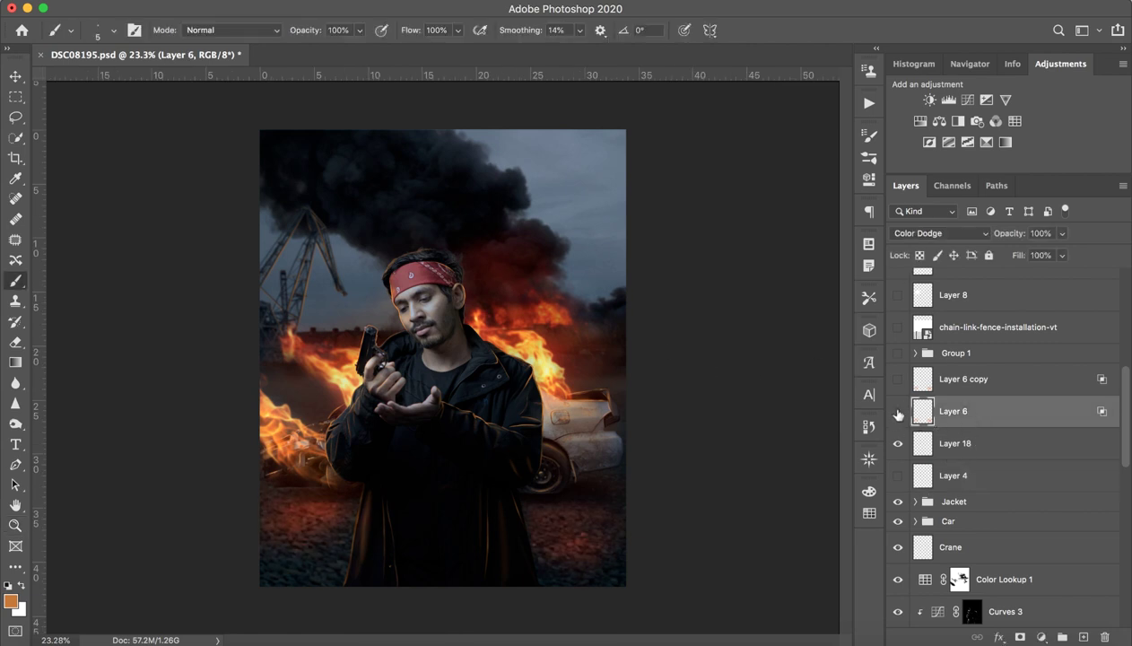
left_click(898, 410)
left_click(898, 411)
left_click(898, 443)
left_click(898, 476)
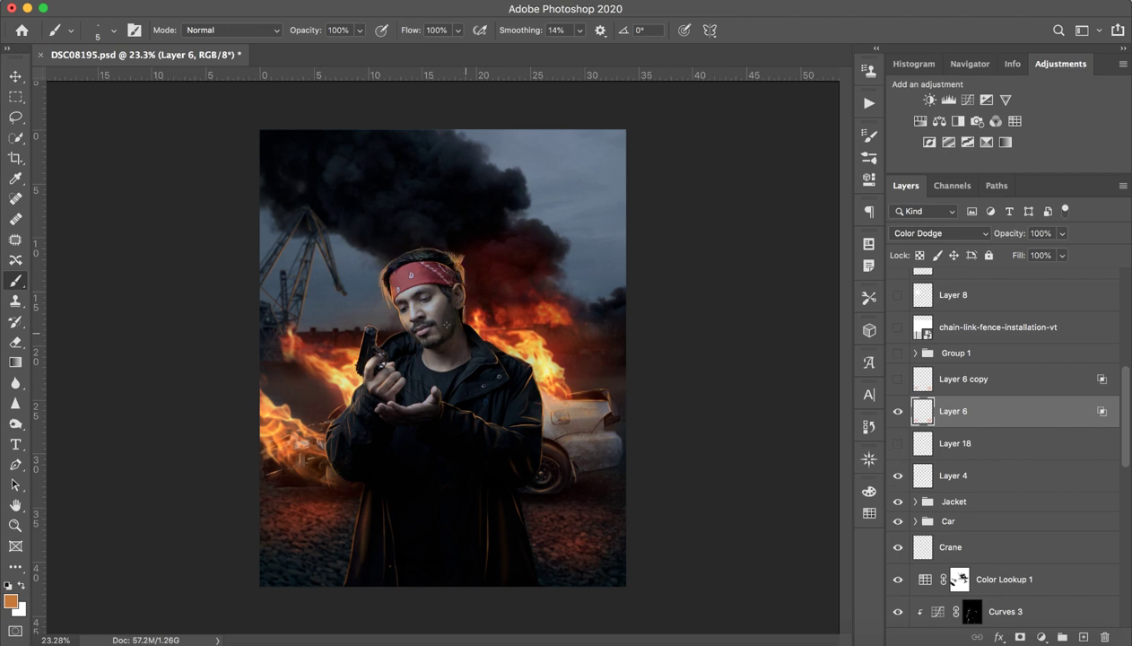
left_click(898, 411)
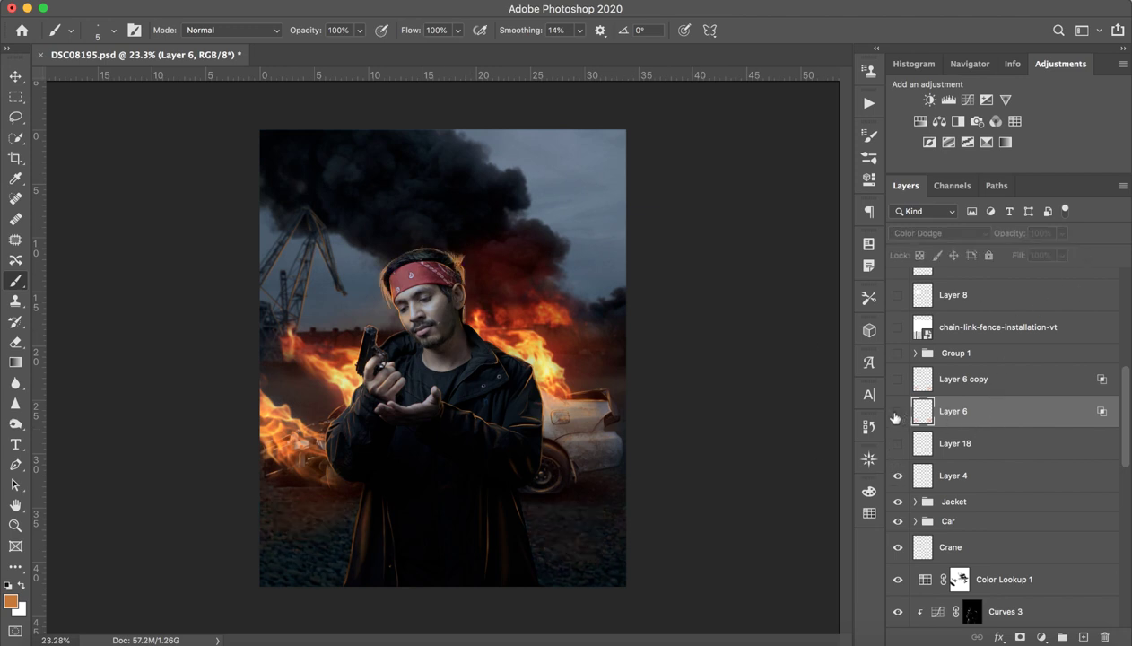
left_click(898, 411)
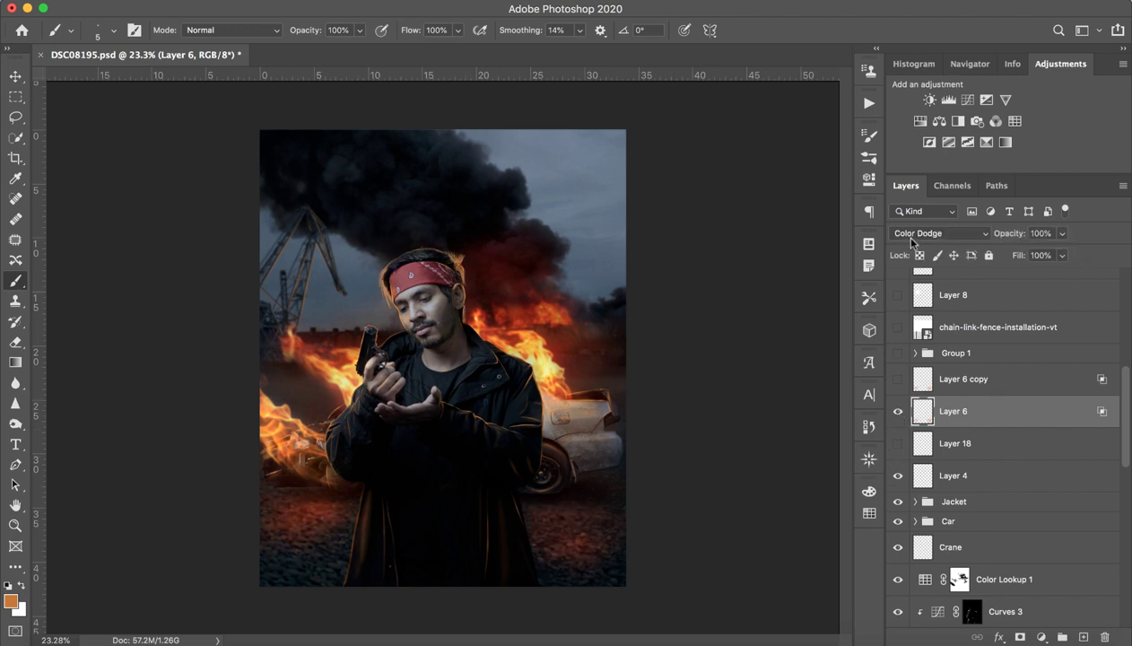
- Keep Layer 6 on Color Dodge and review its Blending Options in Layer Style
left_click(913, 235)
left_click(951, 223)
double_click(1068, 410)
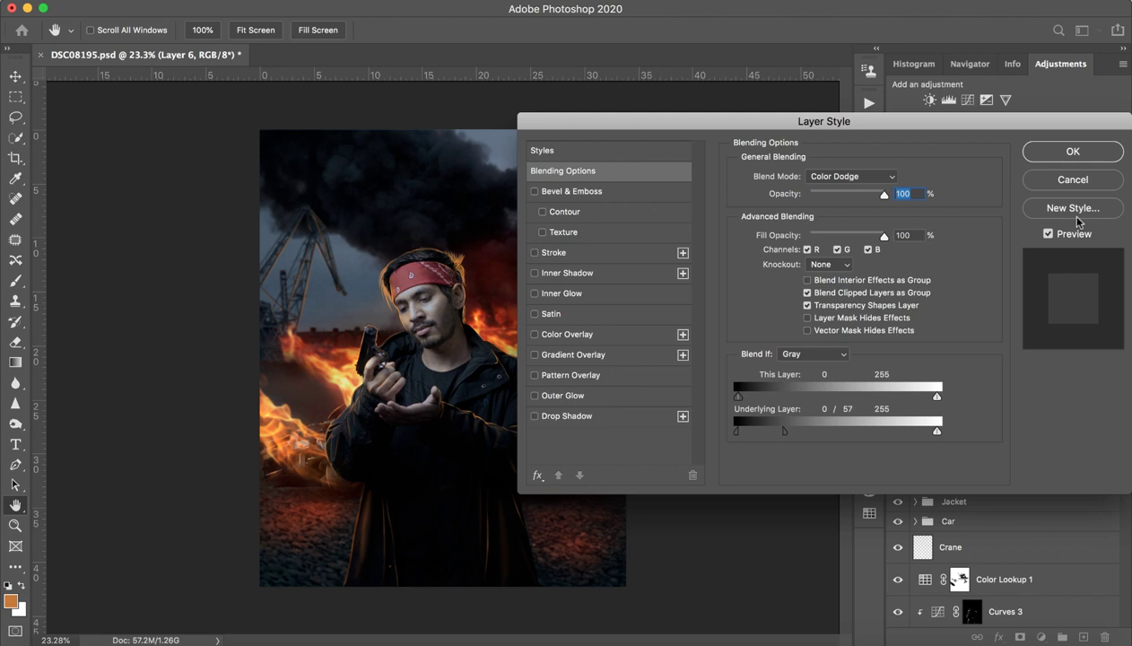
left_click(1073, 179)
- Make Layer 6 copy and the heart badge Group 1 visible
left_click(985, 379)
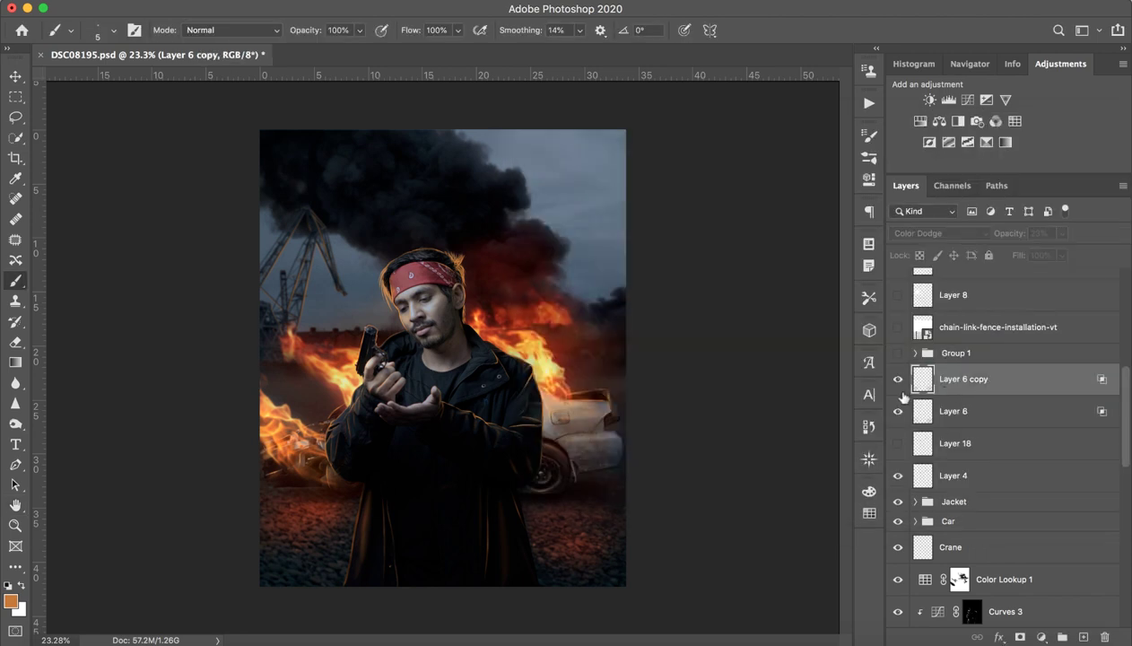
left_click(898, 379)
left_click(958, 339)
left_click(919, 357)
left_click(900, 355)
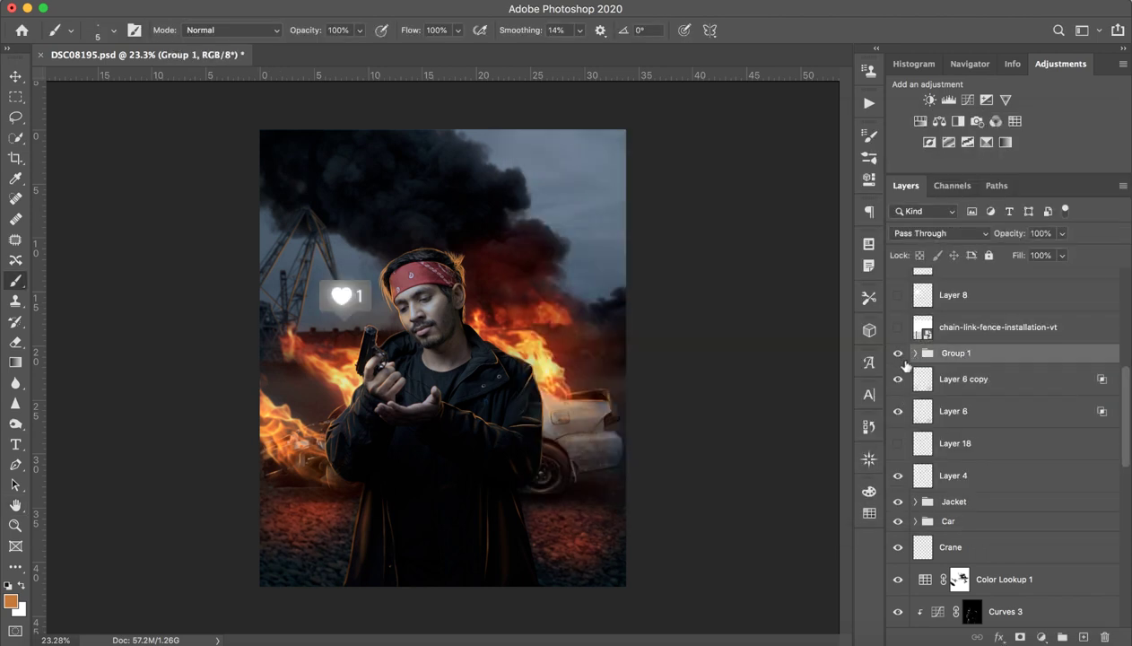
left_click(916, 353)
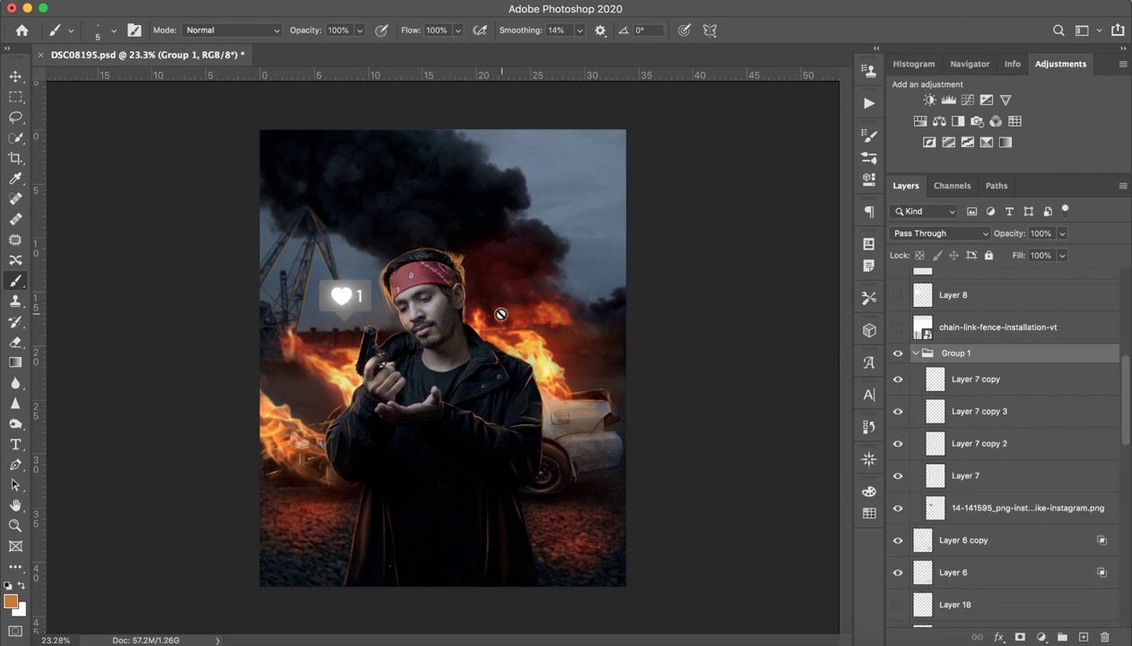
left_click(915, 354)
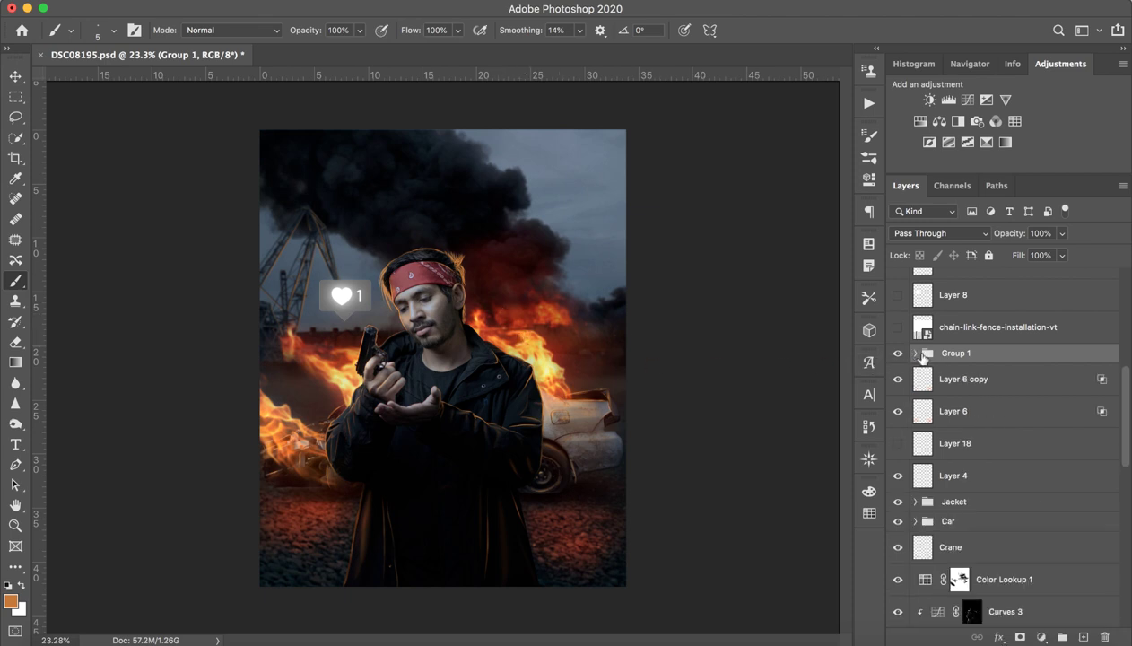
- Quick Export Group 1 as like.png to the Desktop
right_click(991, 357)
key("Escape")
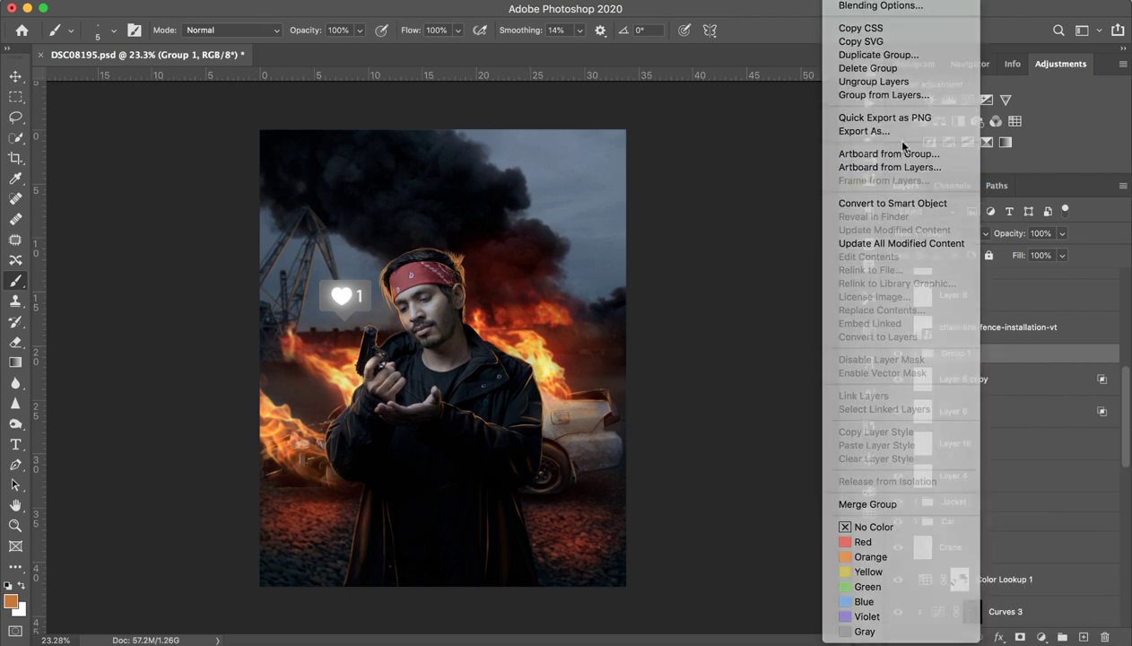
right_click(992, 329)
right_click(1032, 359)
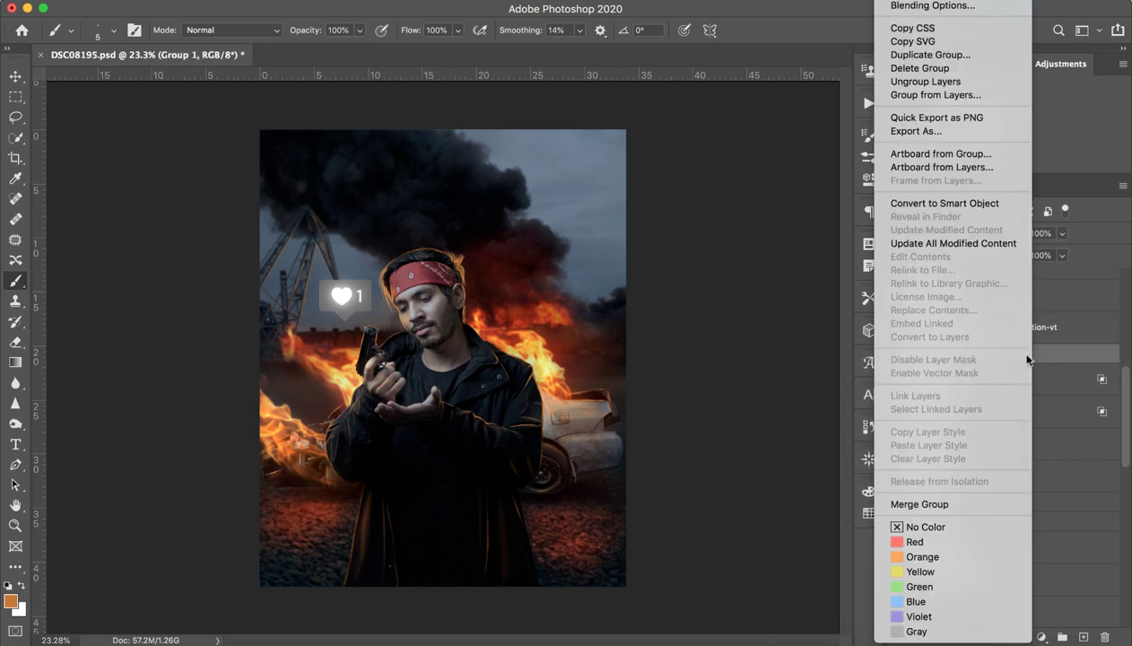
left_click(951, 121)
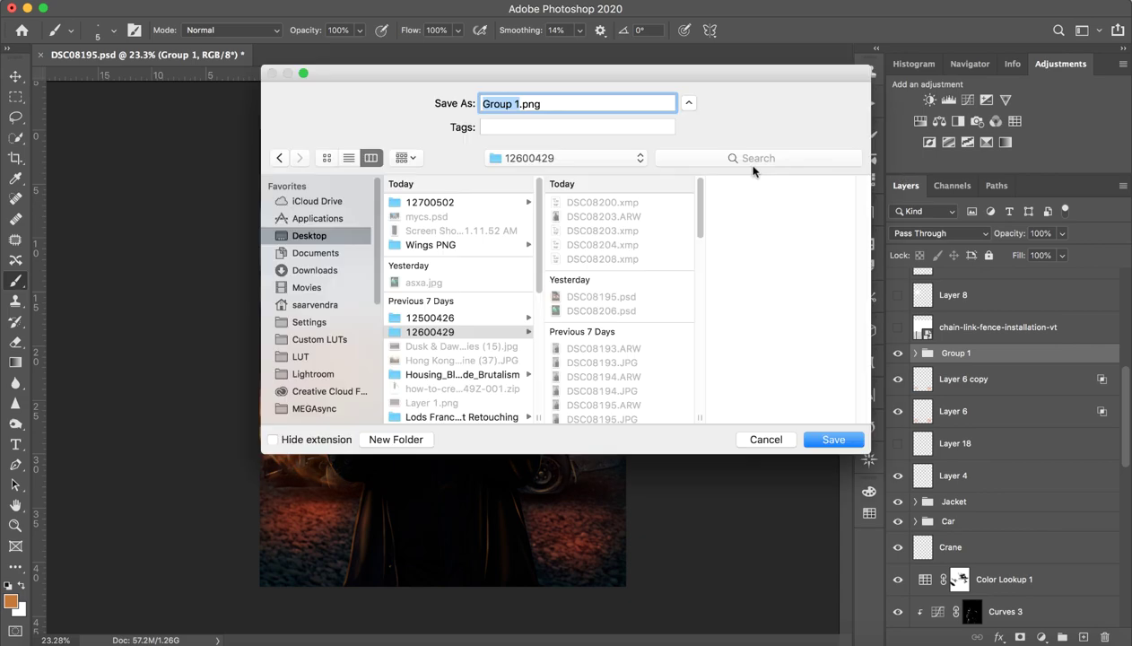
type("like")
key("super+shift+d")
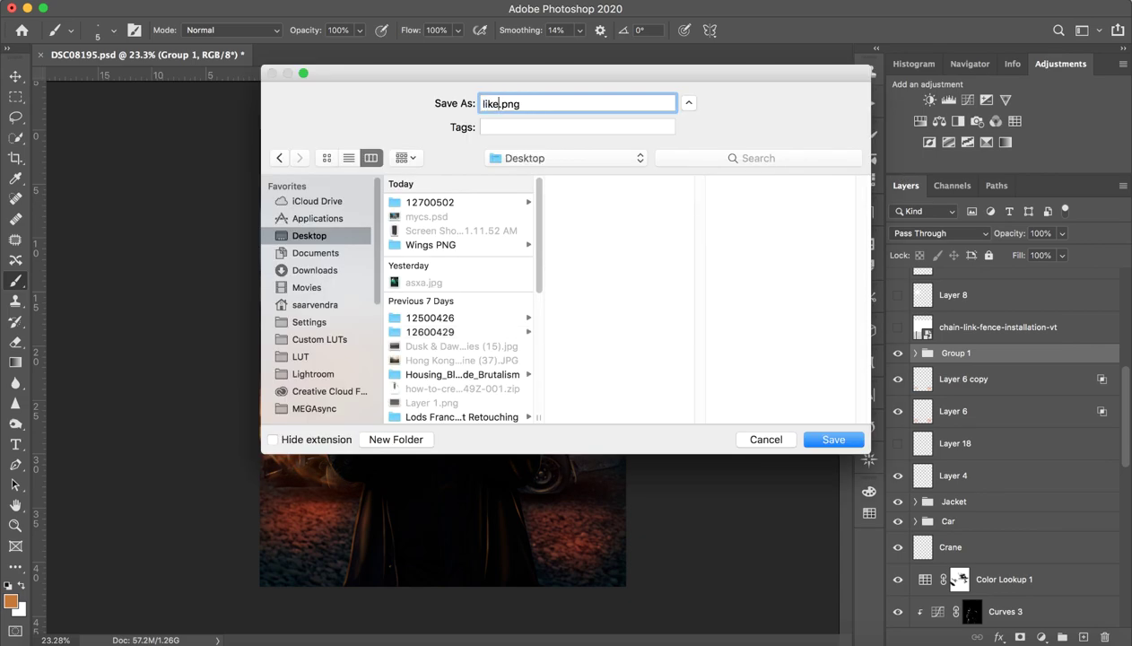
key("Return")
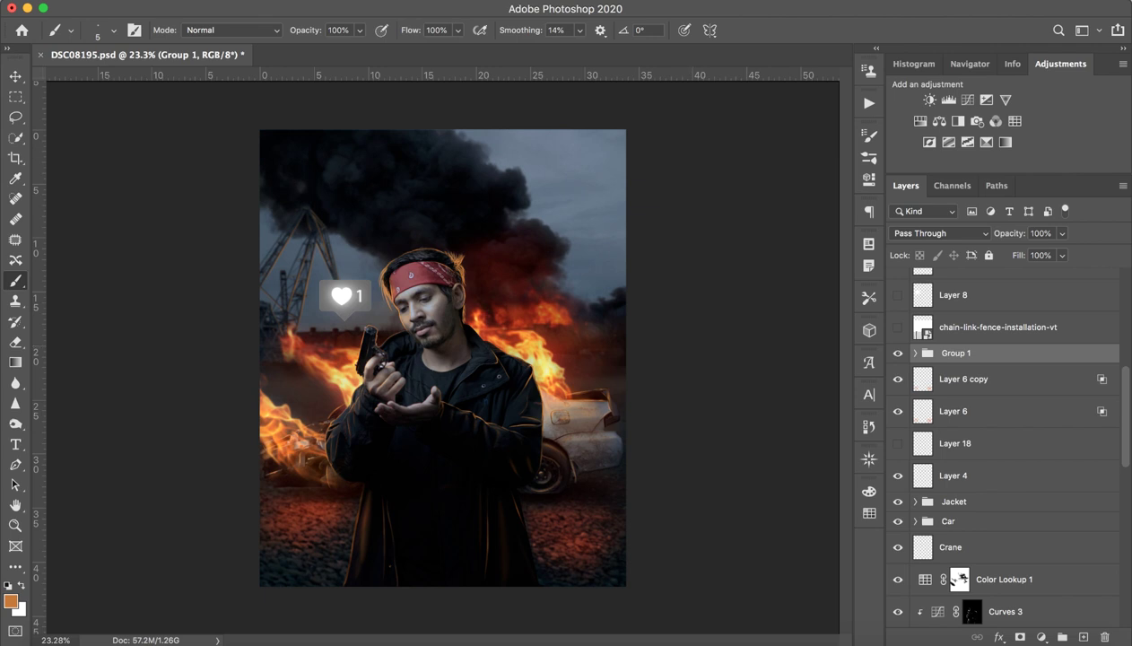
- Turn on the Multiply chain-link fence layer and zoom in to inspect it
scroll(1005, 403, "up", 1)
left_click(998, 374)
left_click(898, 375)
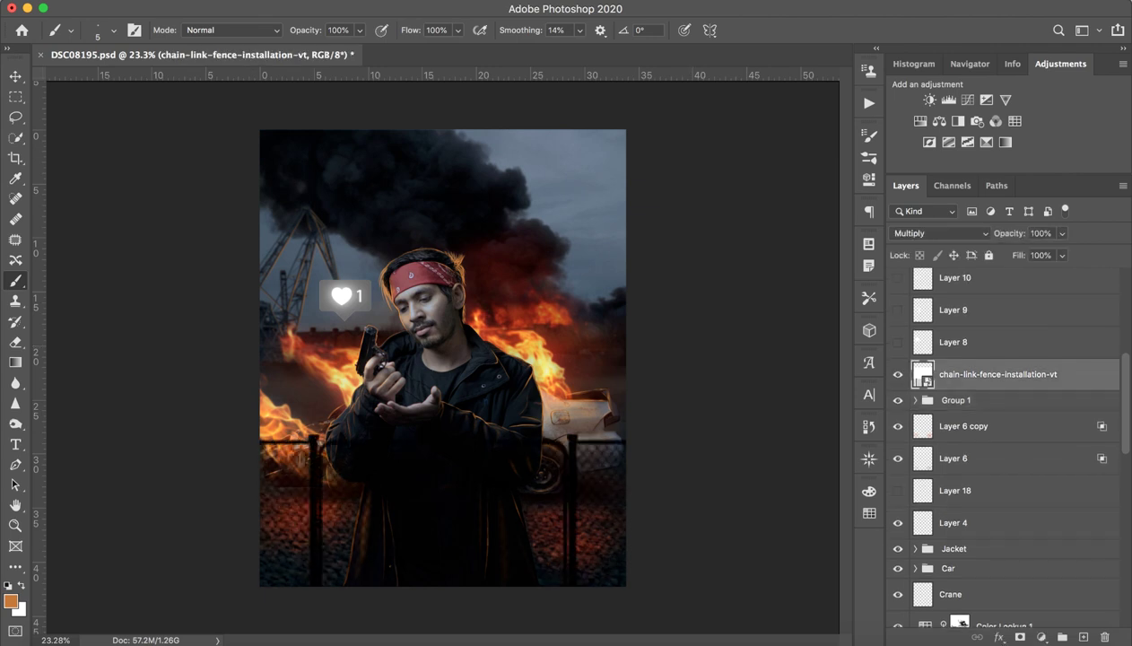
left_click_drag(450, 359, 459, 359)
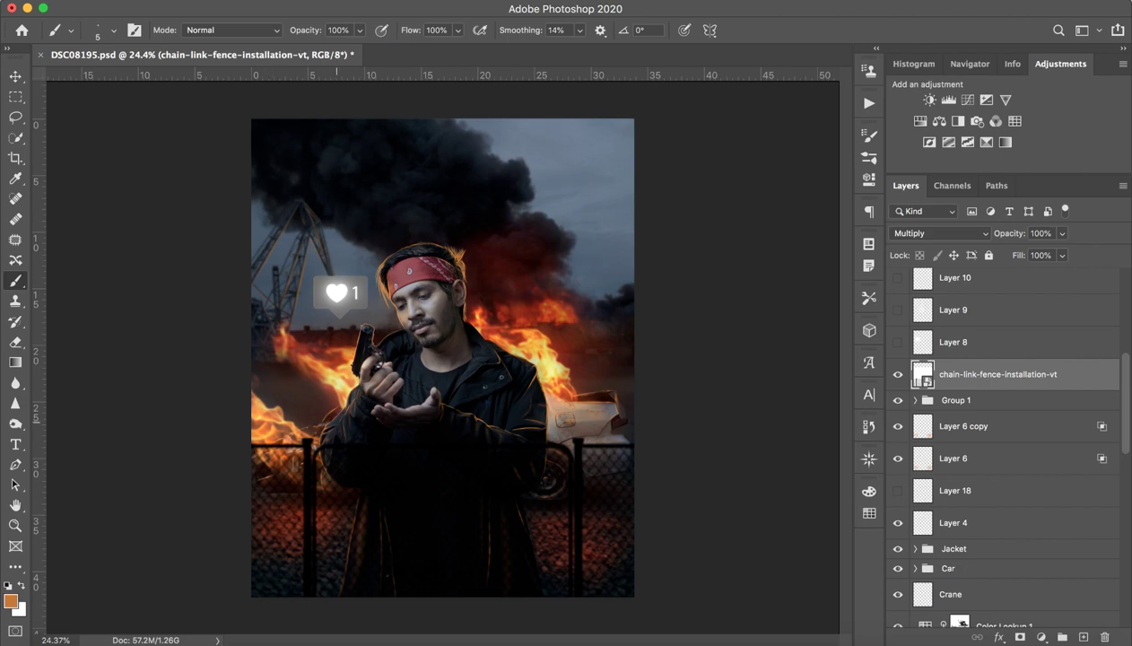
left_click_drag(248, 498, 341, 499)
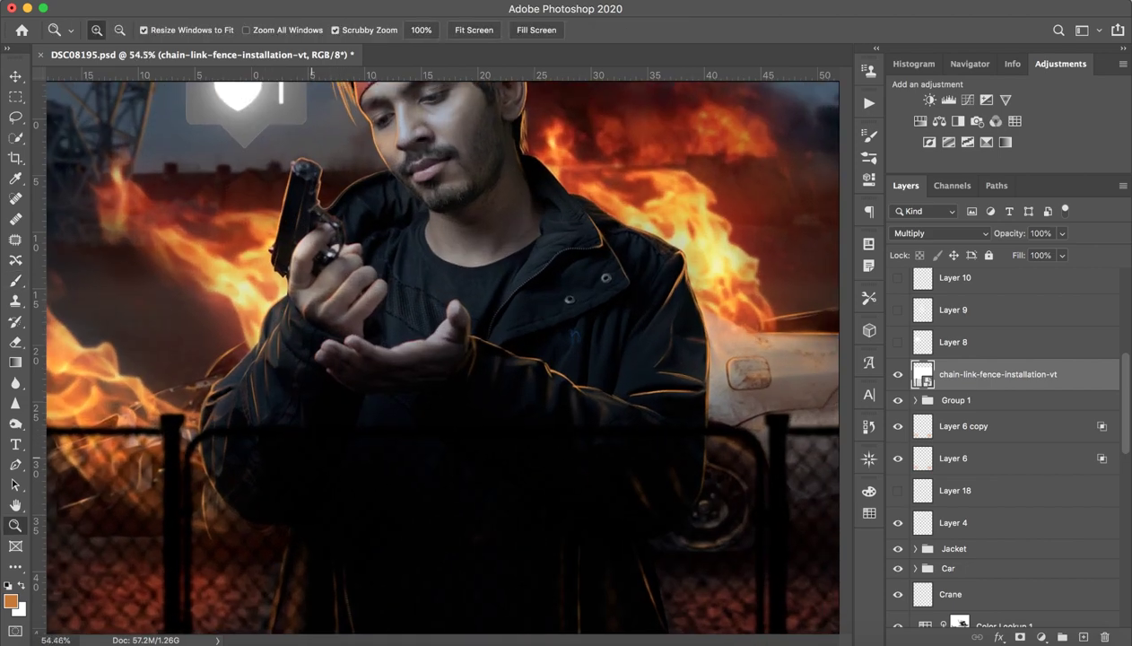
key("ctrl+r")
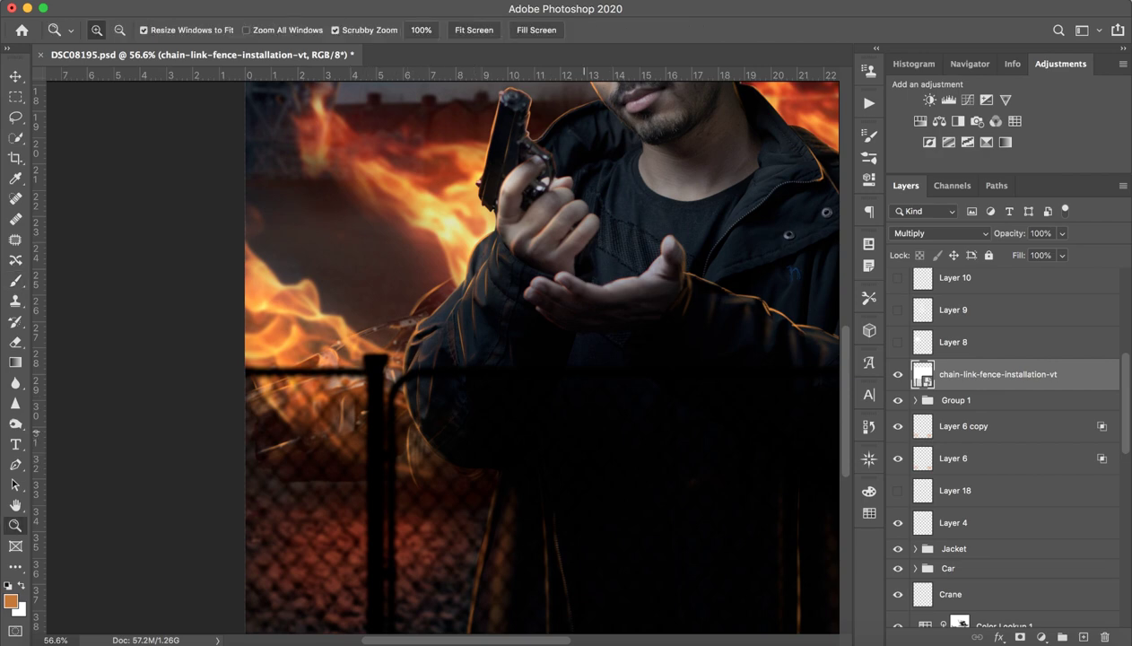
left_click_drag(255, 518, 166, 518)
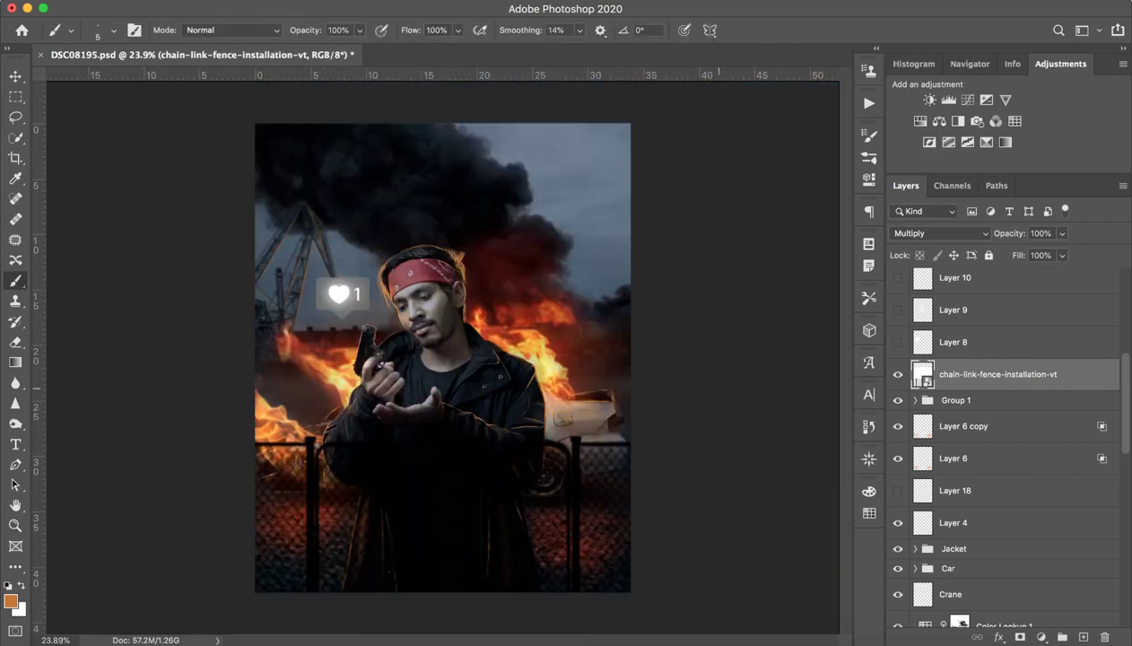
left_click_drag(450, 356, 467, 355)
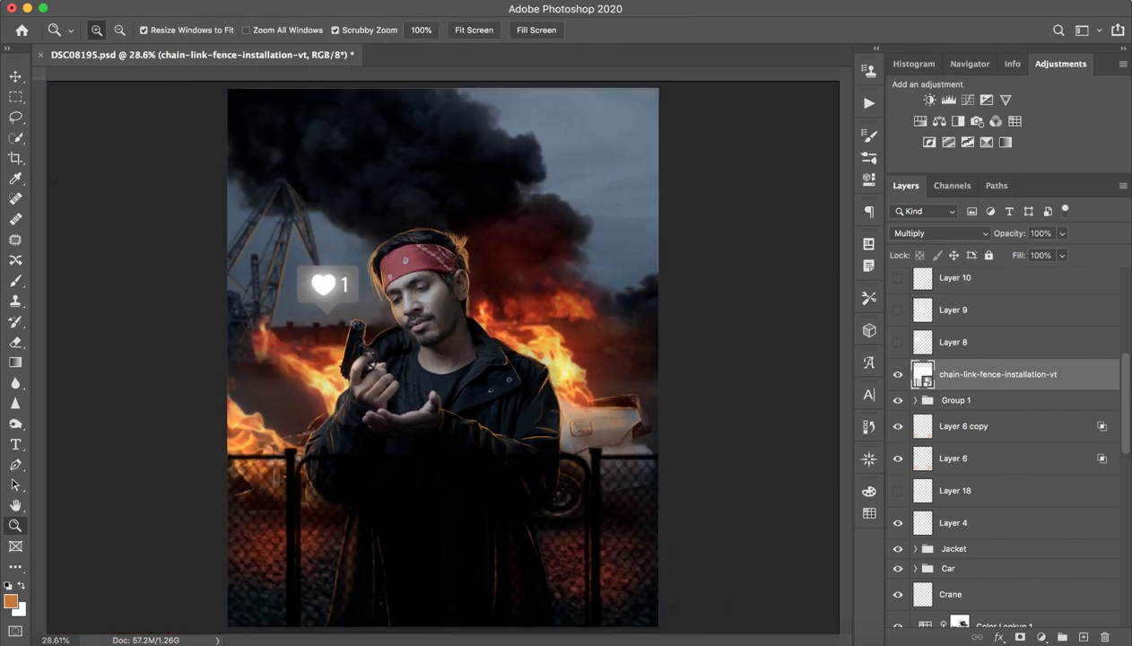
key("b")
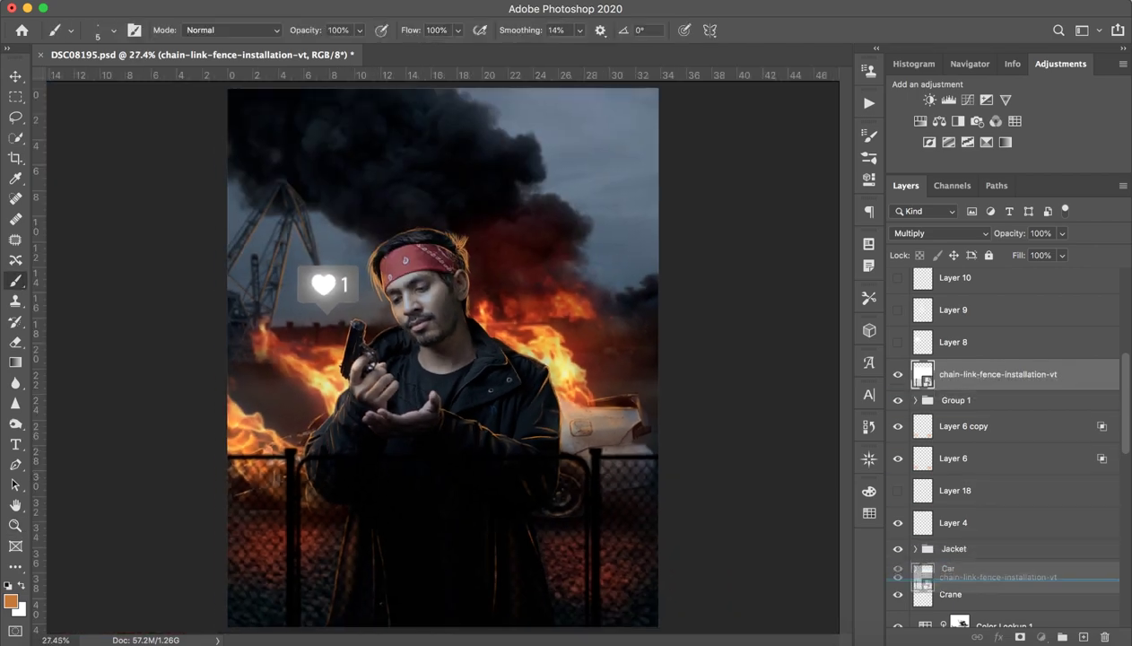
- Try moving the fence layer down above Color Lookup 1, undo it, and fit the image
left_click_drag(996, 374, 996, 391)
scroll(996, 404, "down", 2)
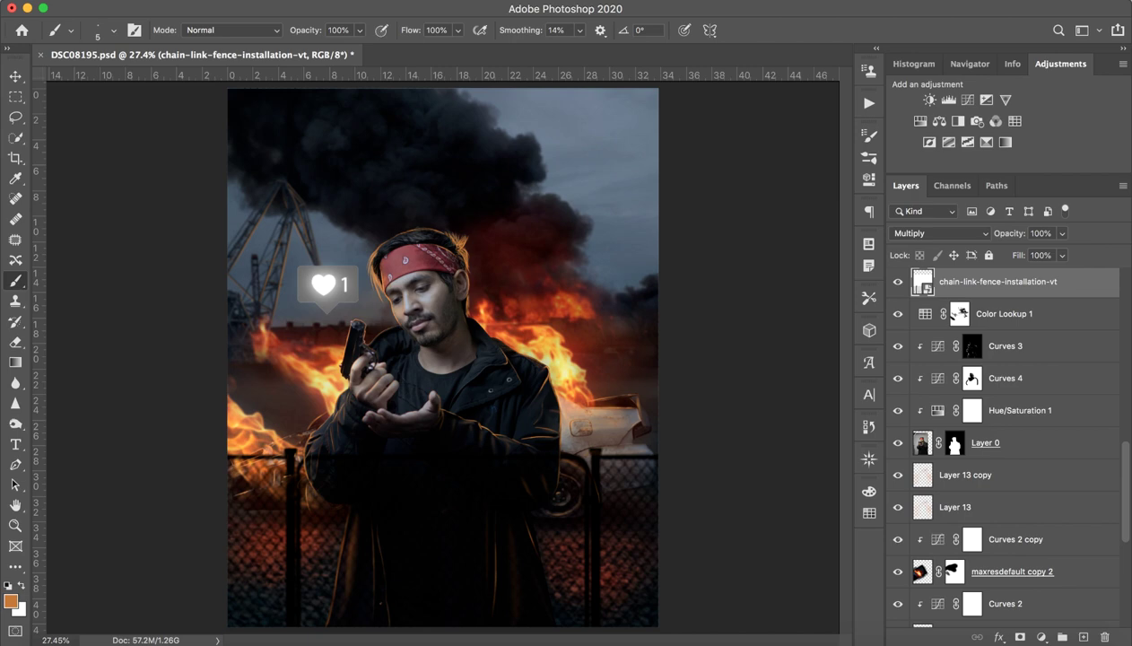
left_click_drag(318, 489, 413, 489)
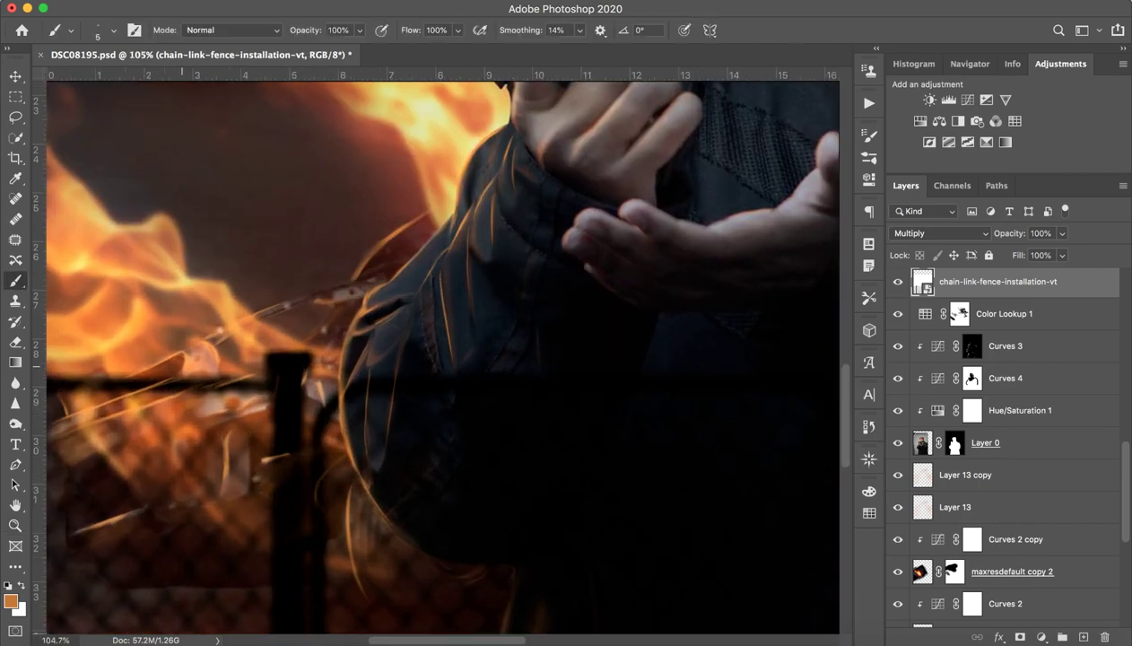
key("ctrl+z")
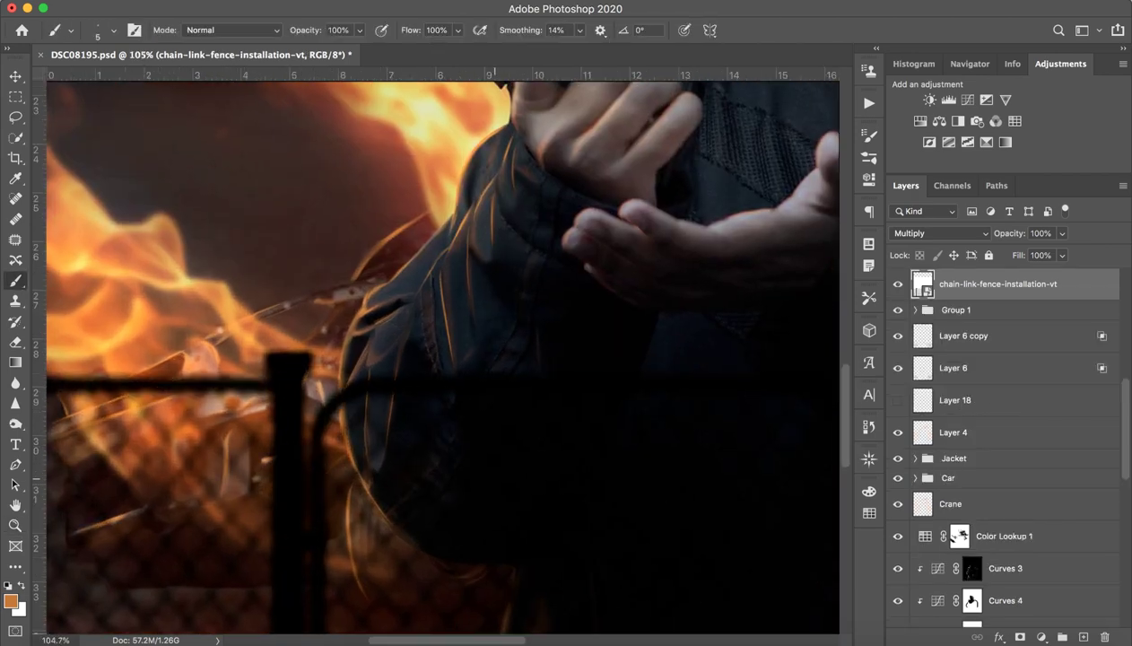
key("z")
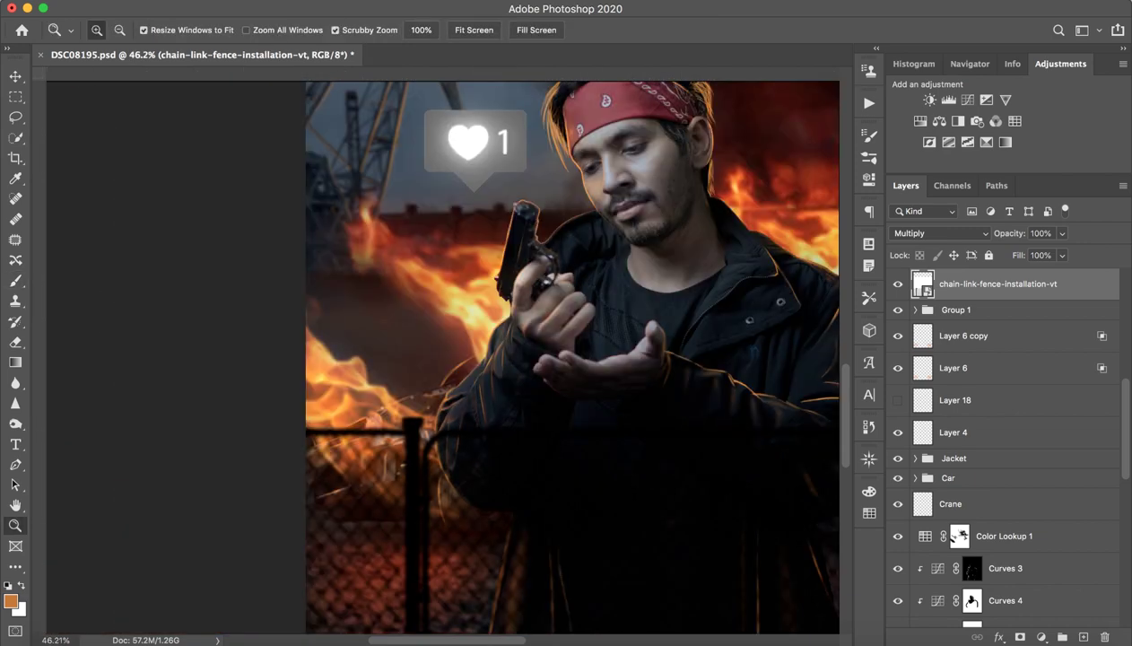
left_click_drag(534, 434, 404, 433)
key("ctrl+r")
- Toggle the chain-link fence on and off to compare, leaving it visible
key("b")
scroll(1005, 440, "up", 3)
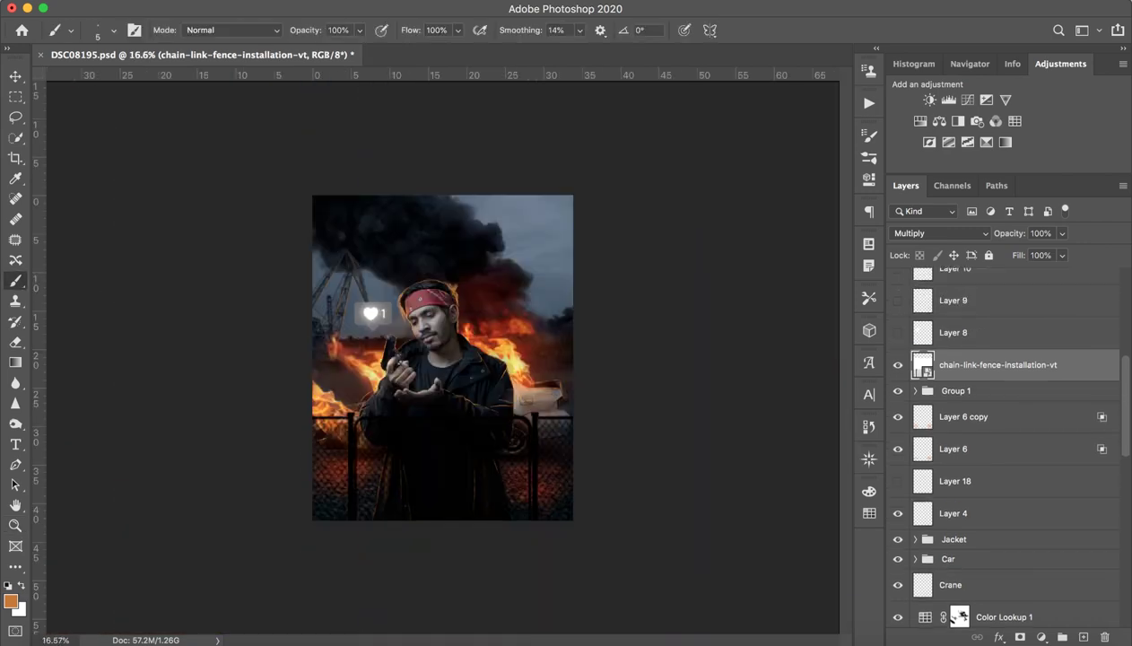
left_click(898, 364)
left_click(898, 364)
left_click(898, 365)
left_click(898, 364)
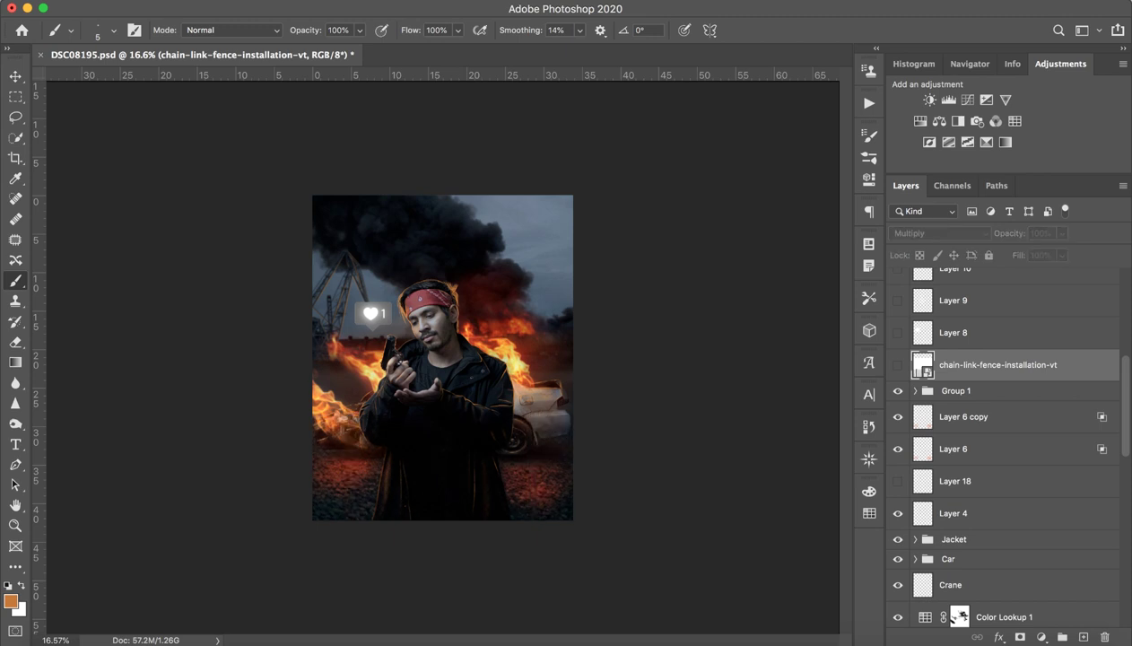
left_click(898, 364)
left_click(898, 365)
left_click(898, 365)
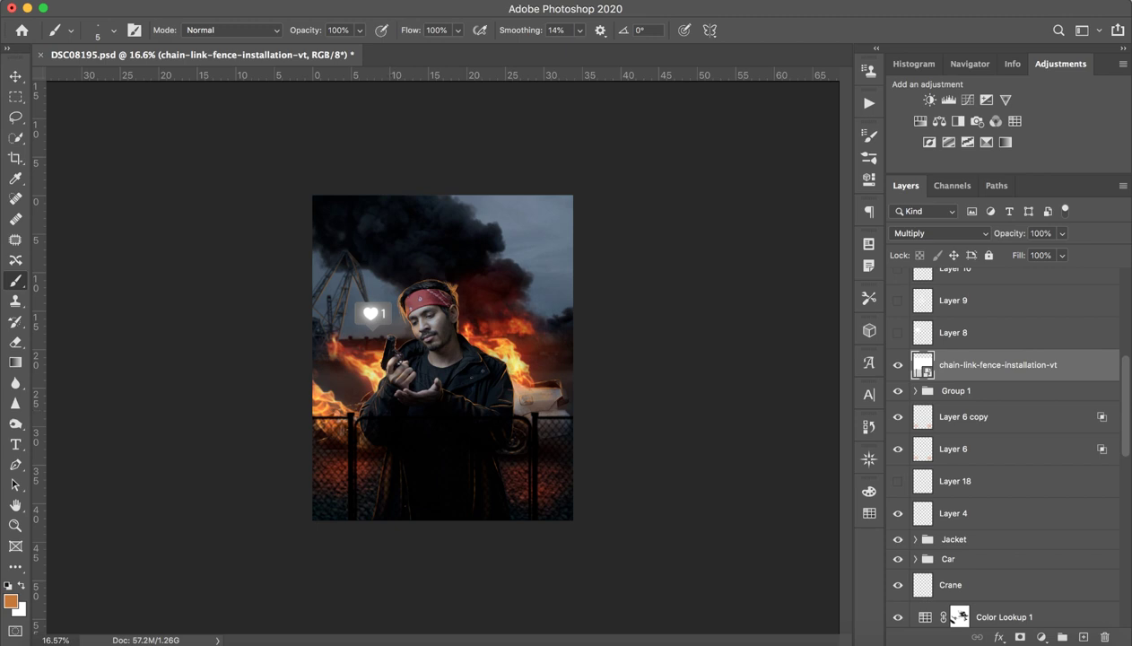
- Turn on Layer 8, keeping its Soft Light blend mode
left_click(953, 332)
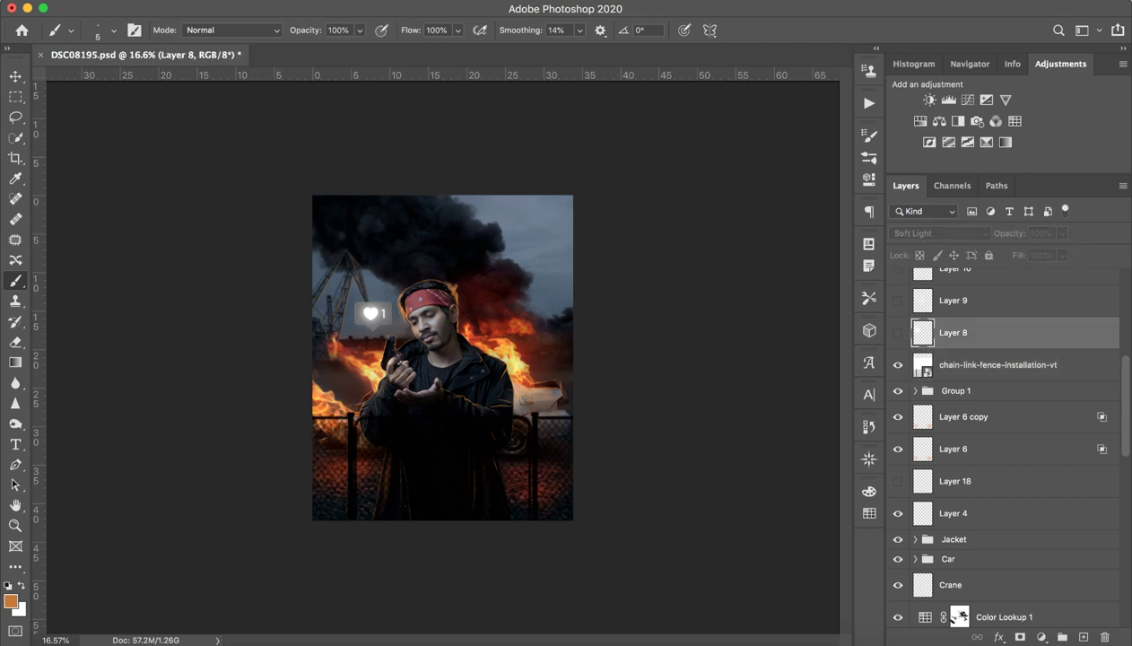
left_click(899, 332)
key("z")
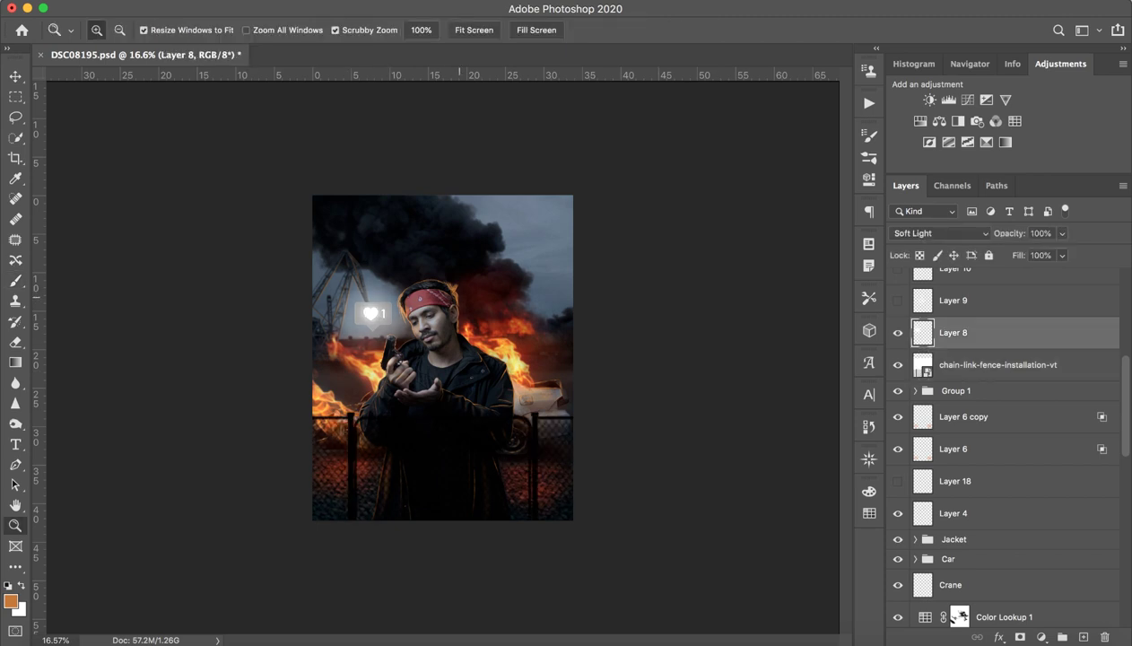
key("b")
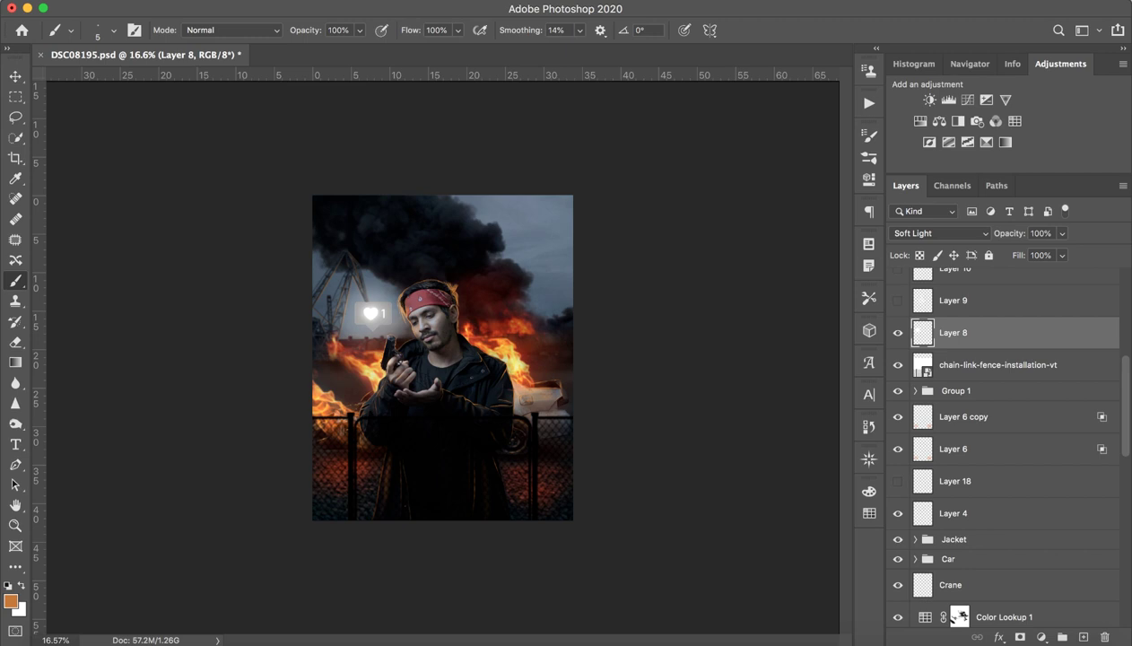
left_click(928, 233)
left_click(929, 234)
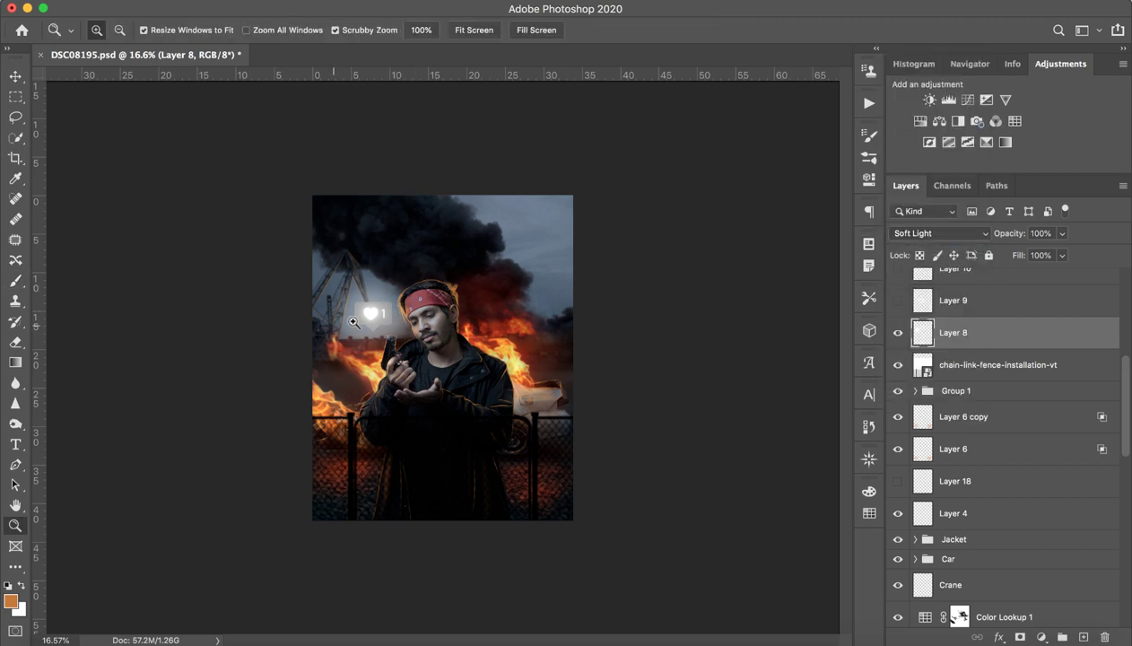
left_click_drag(316, 319, 385, 316)
scroll(891, 399, "up", 2)
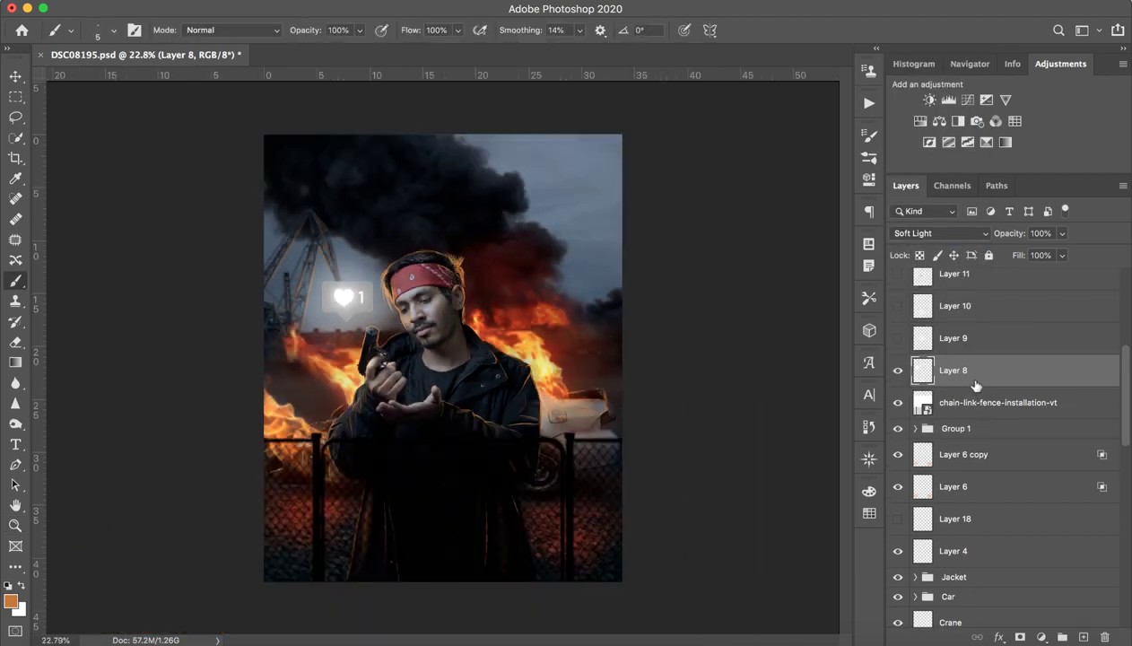
scroll(891, 400, "up", 1)
- Show Layers 9 and 10, toggling each to compare
left_click(969, 353)
left_click(898, 354)
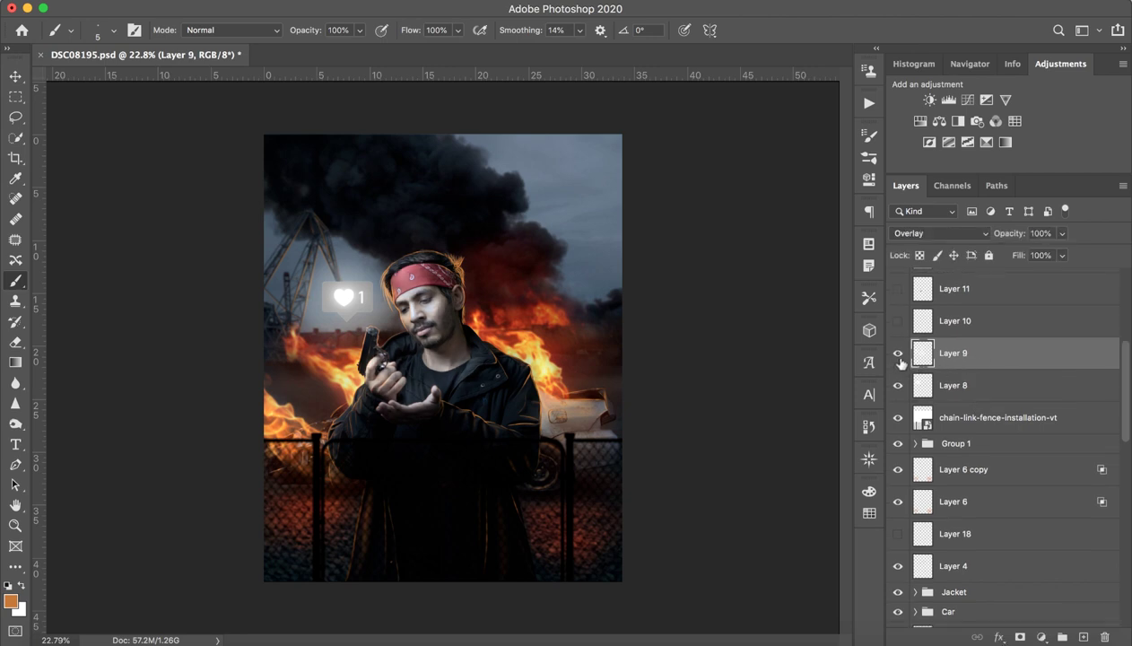
left_click(898, 354)
left_click(898, 353)
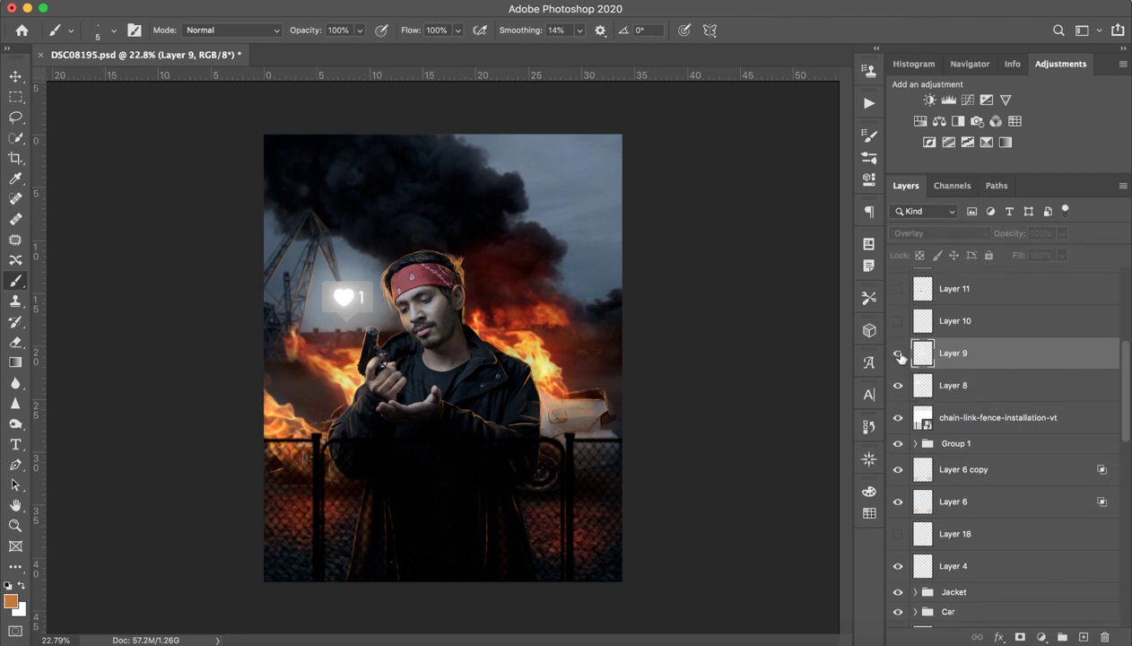
scroll(976, 327, "up", 3)
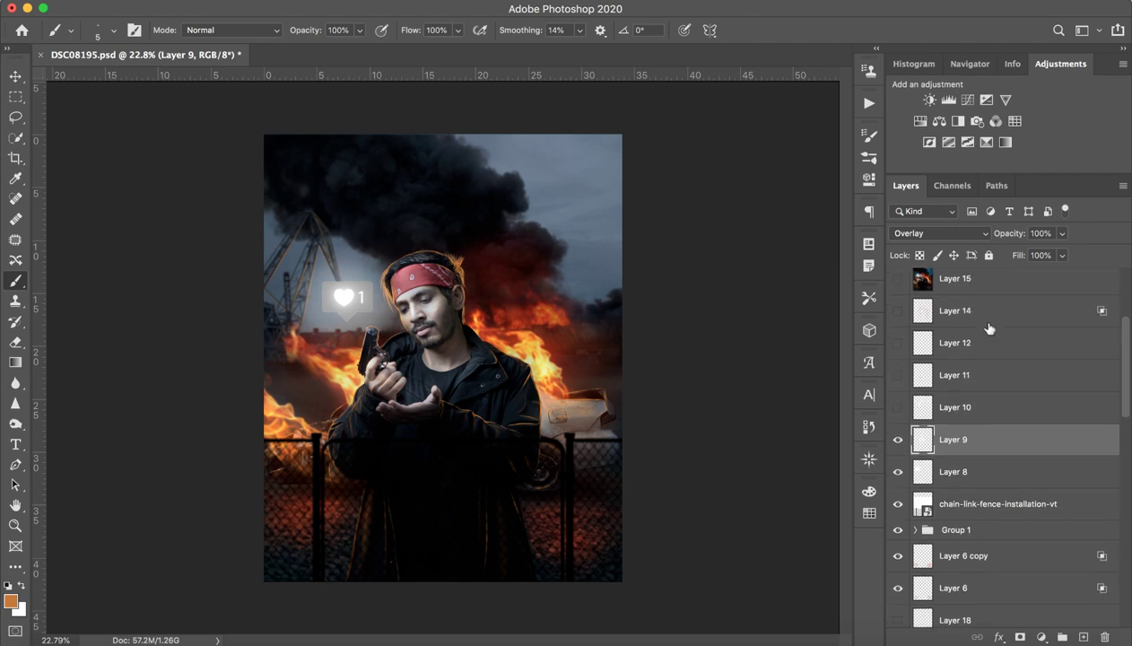
left_click(1006, 411)
left_click(899, 410)
left_click(898, 409)
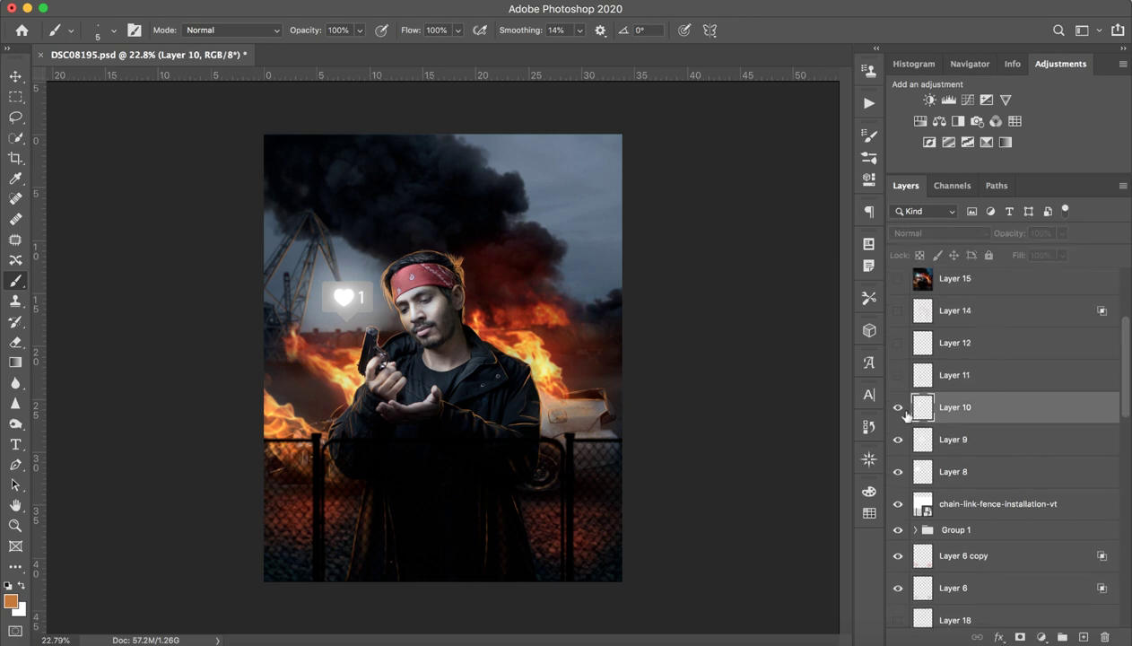
left_click(898, 409)
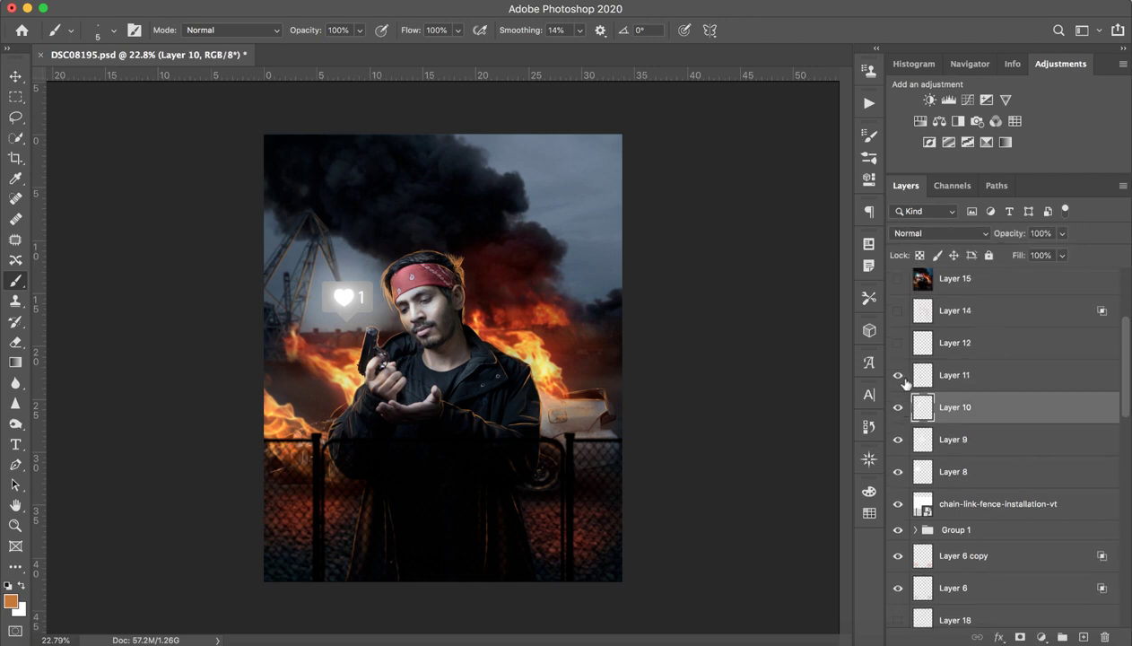
- Zoom in on the hands and compare Layer 10's glow, leaving it hidden
key("z")
left_click_drag(401, 392, 480, 404)
key("b")
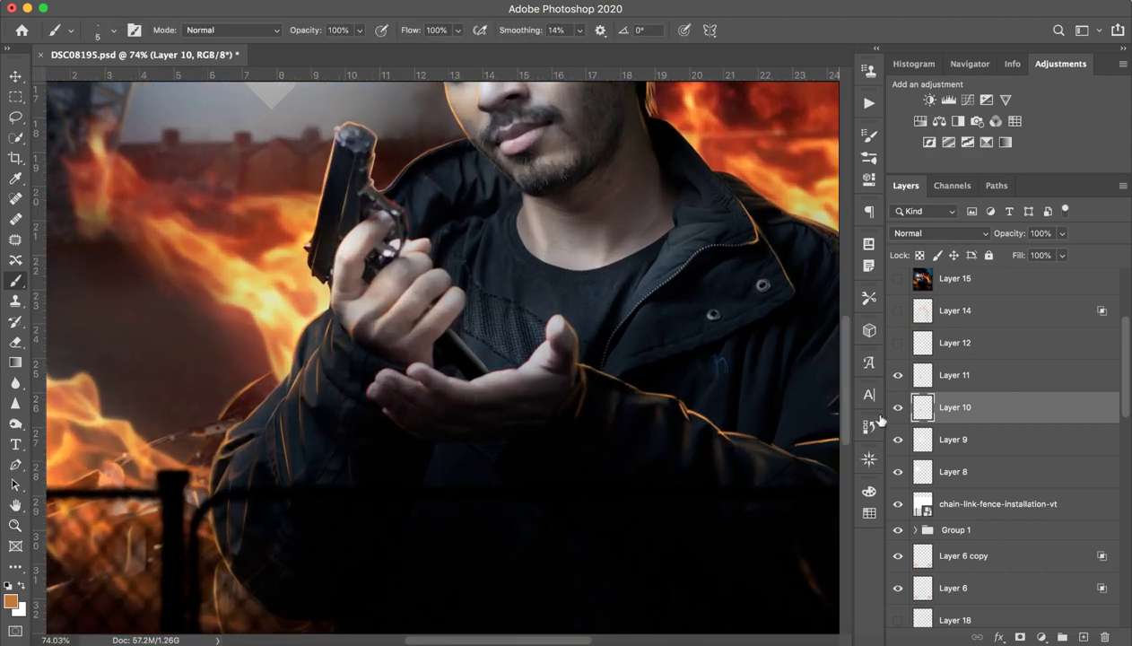
left_click(899, 408)
left_click(898, 408)
left_click(898, 408)
left_click(899, 408)
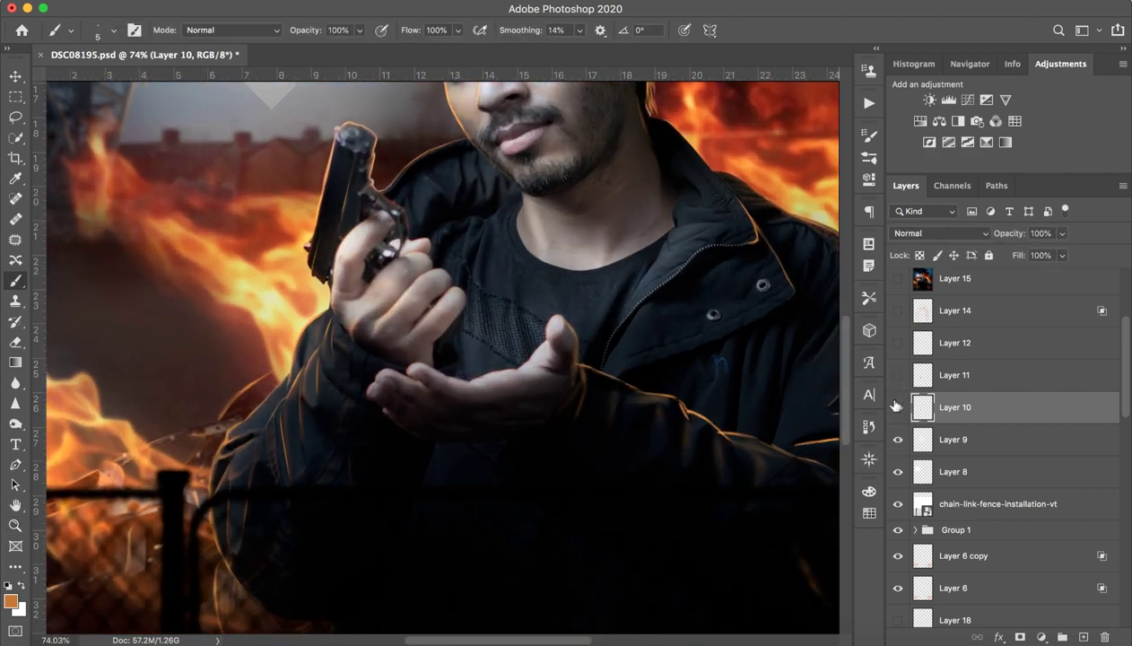
left_click(898, 407)
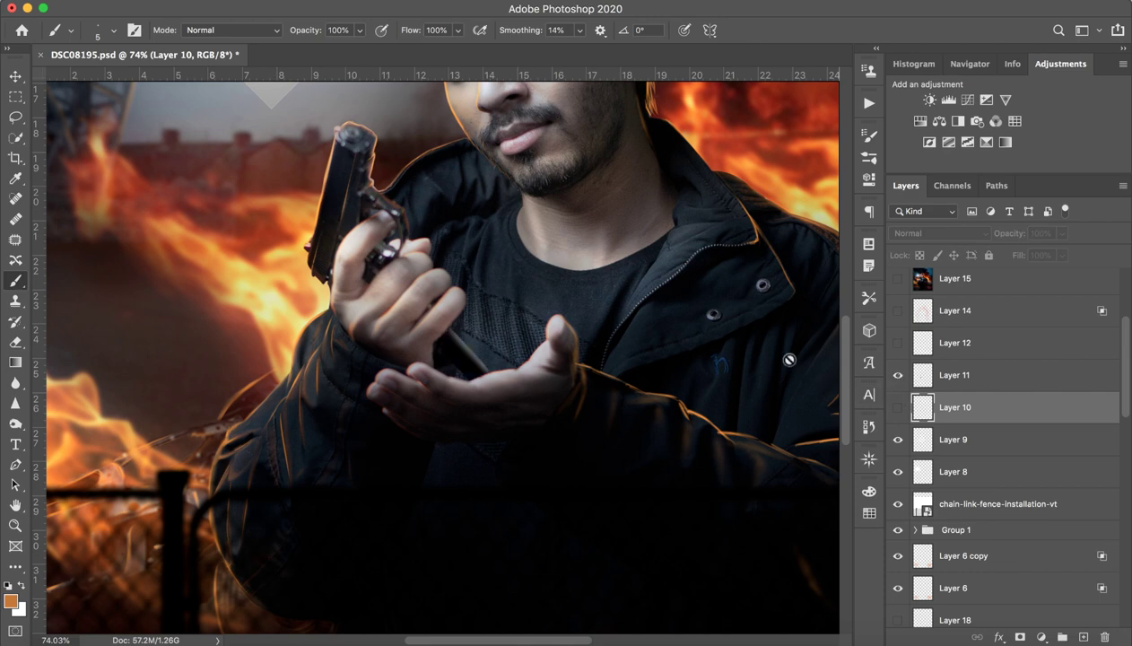
key("z")
left_click_drag(449, 375, 513, 372)
key("b")
- Show Layer 10 again, compare Layer 11, and add an empty Layer 19 above it
left_click(947, 375)
left_click(898, 407)
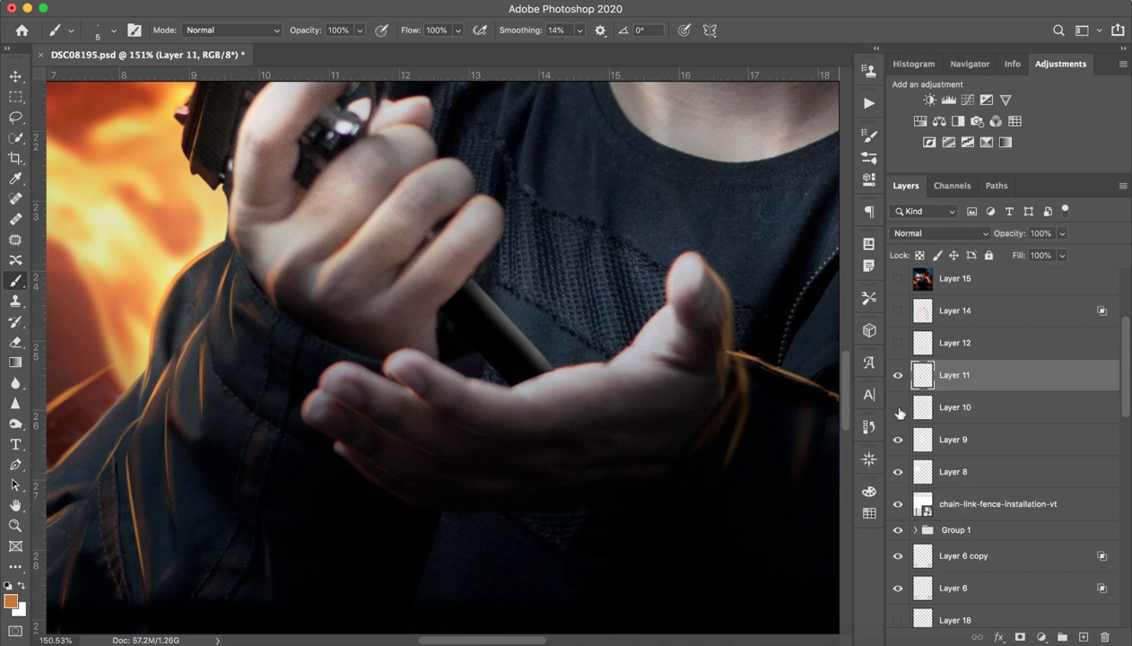
left_click(898, 375)
left_click(898, 375)
left_click(1083, 638)
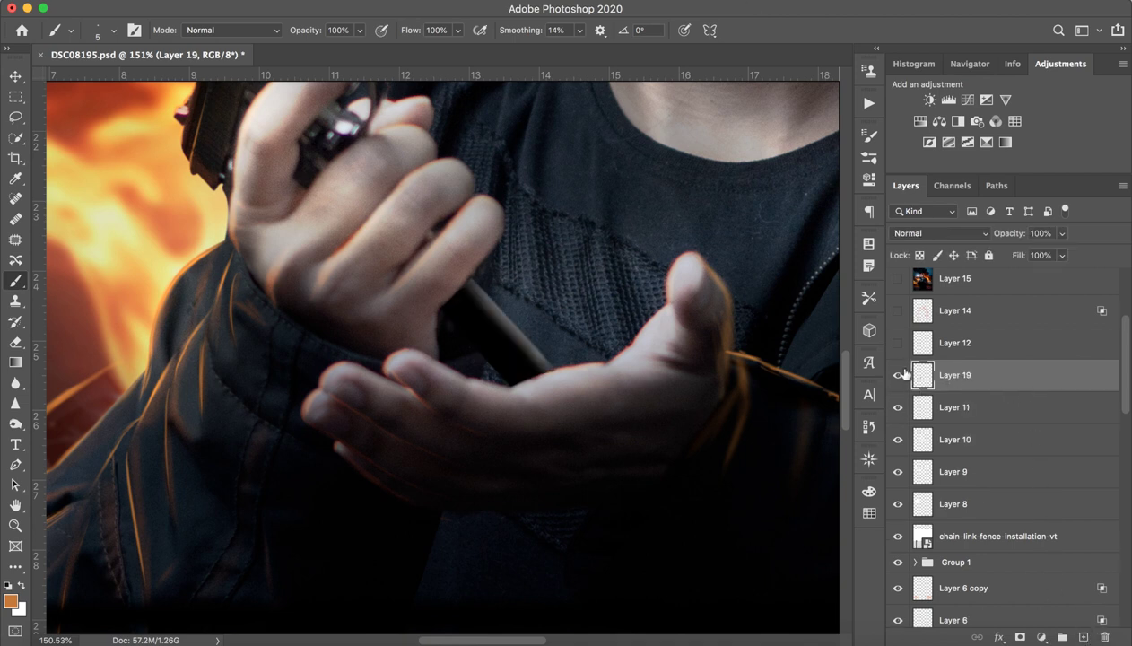
- Hide Layer 11 and paint a thick black stick across the hands with a Hard Round brush
left_click(899, 407)
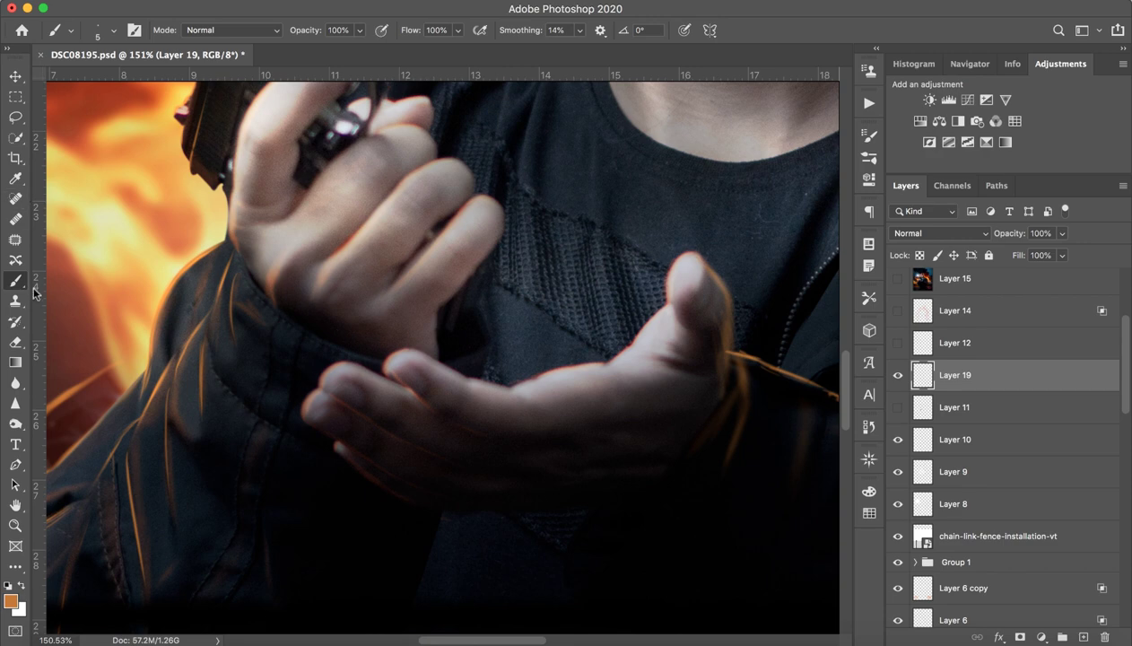
left_click(113, 31)
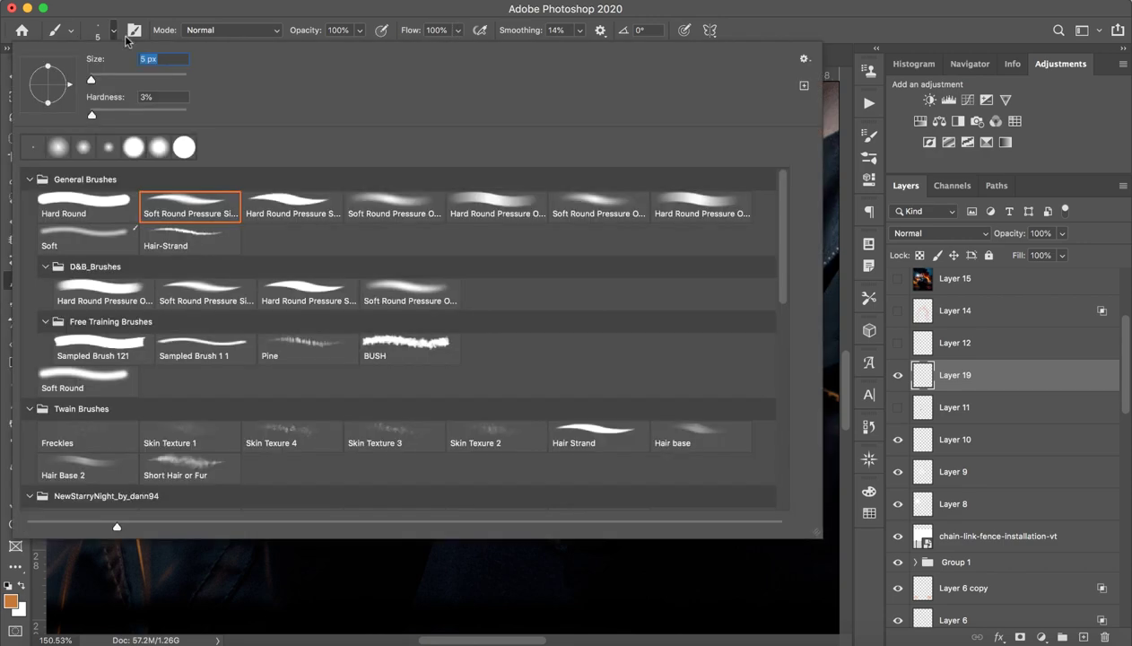
left_click(116, 213)
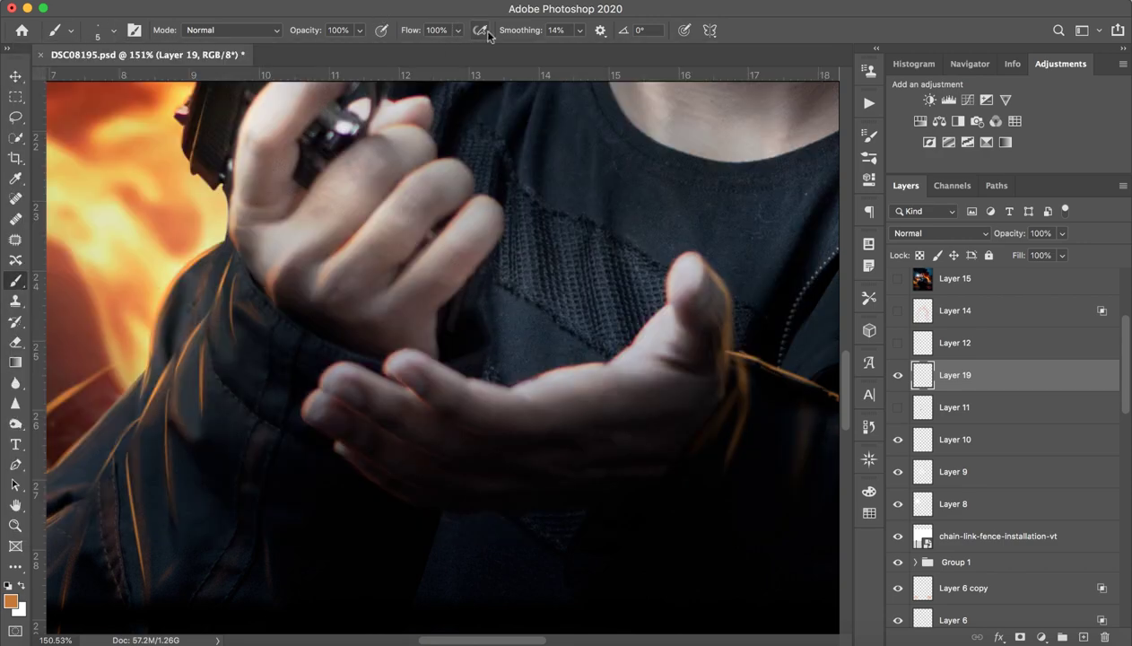
left_click(379, 14)
left_click_drag(457, 268, 575, 402)
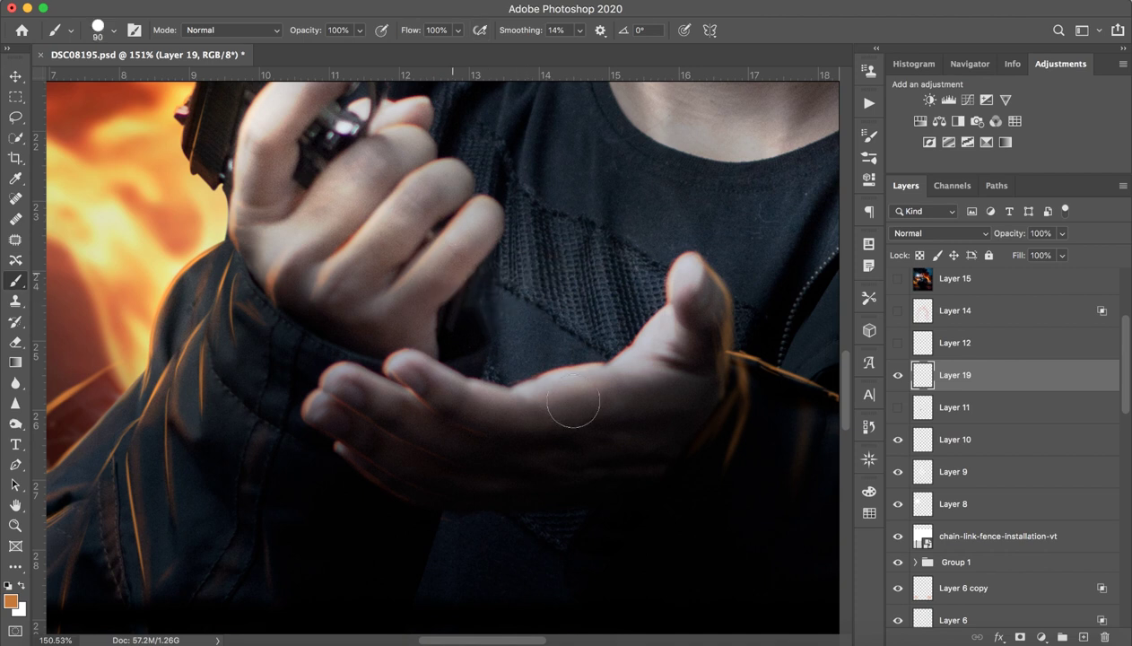
key("ctrl+z")
key("d")
key("x")
key("x")
left_click(443, 294)
key("ctrl+z")
left_click_drag(449, 267, 560, 373)
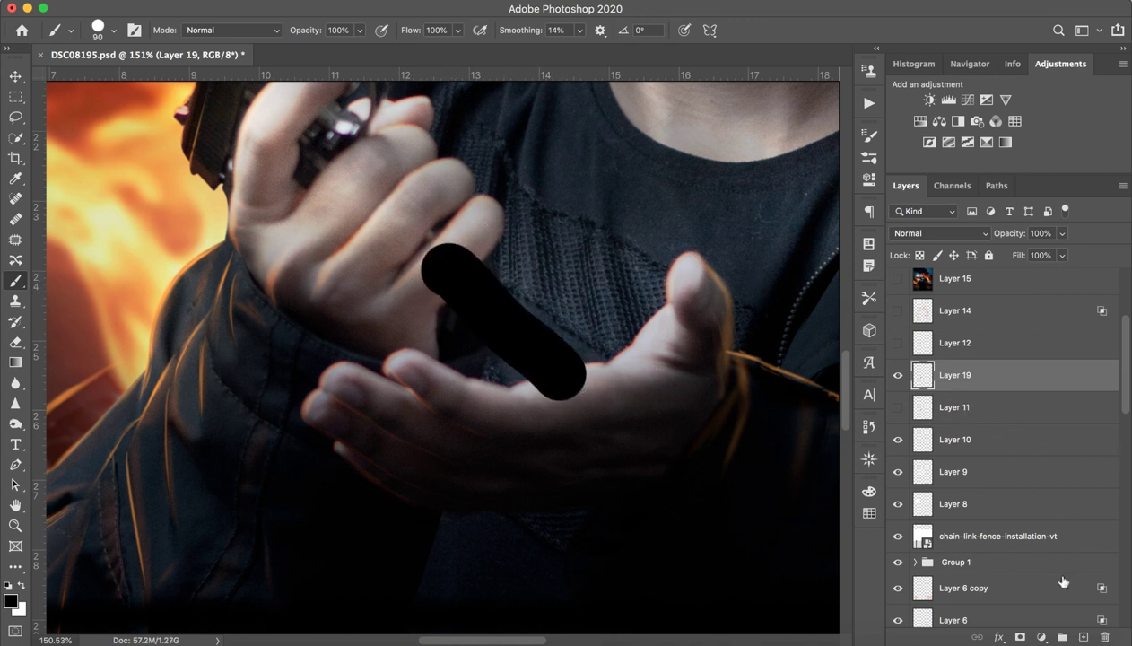
- Add Layer 20 and clip it to the black stick layer
left_click(1083, 636)
left_click_drag(984, 409, 981, 392)
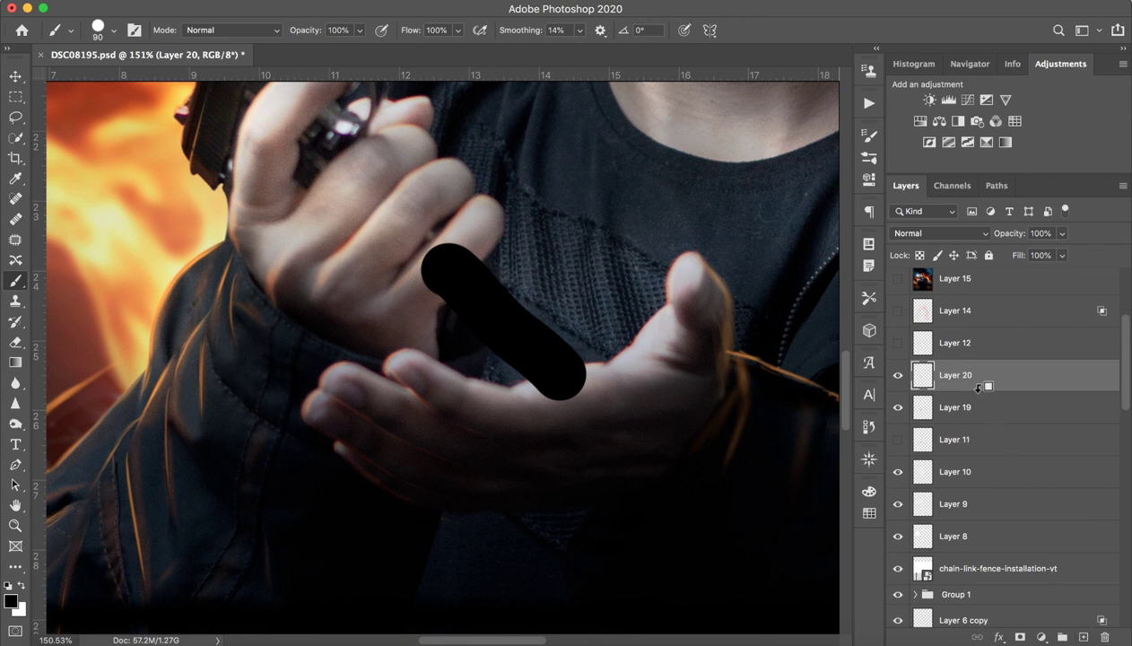
key("ctrl+z")
left_click(902, 392, "alt")
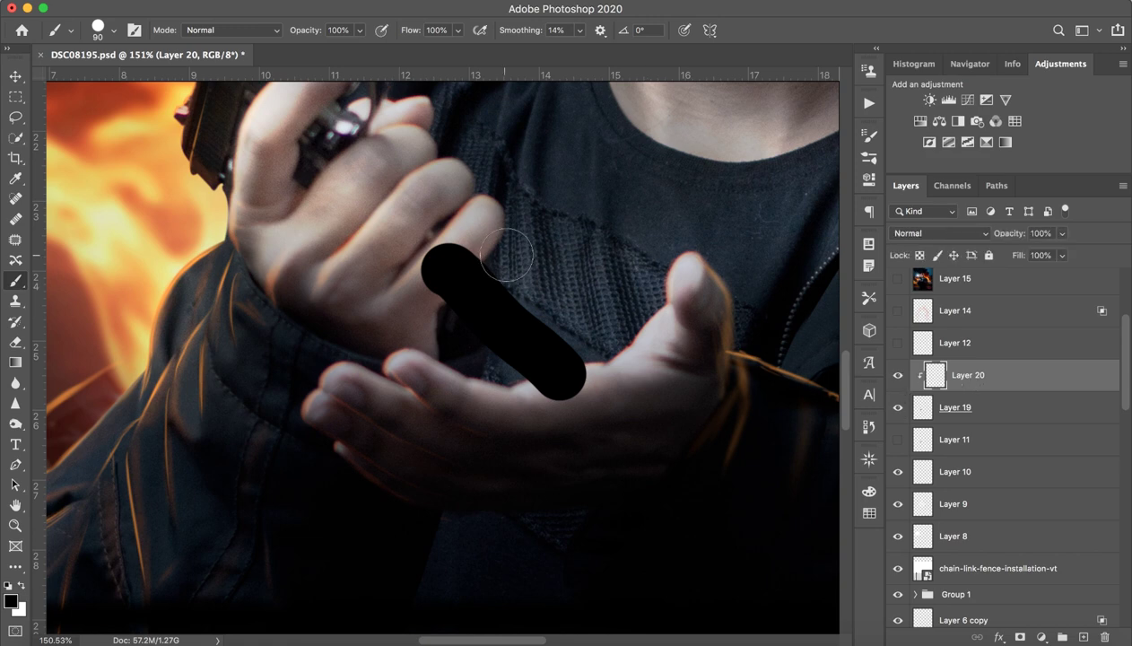
- Paint a white soft-round highlight along the black stick
key("x")
left_click(114, 30)
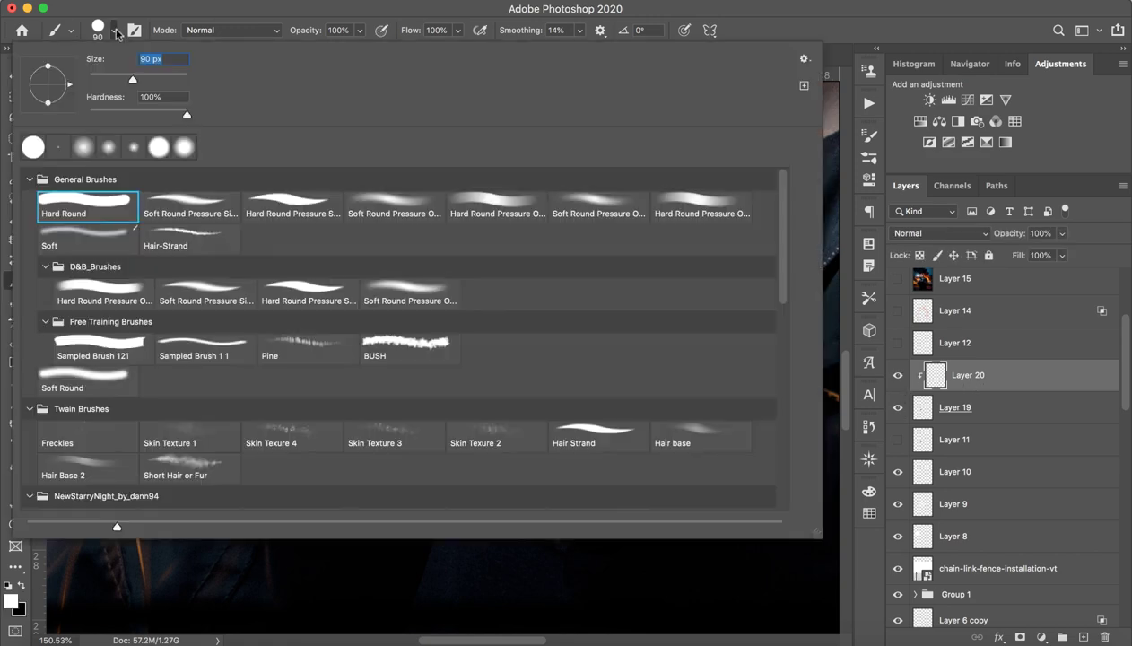
left_click(397, 199)
left_click(411, 18)
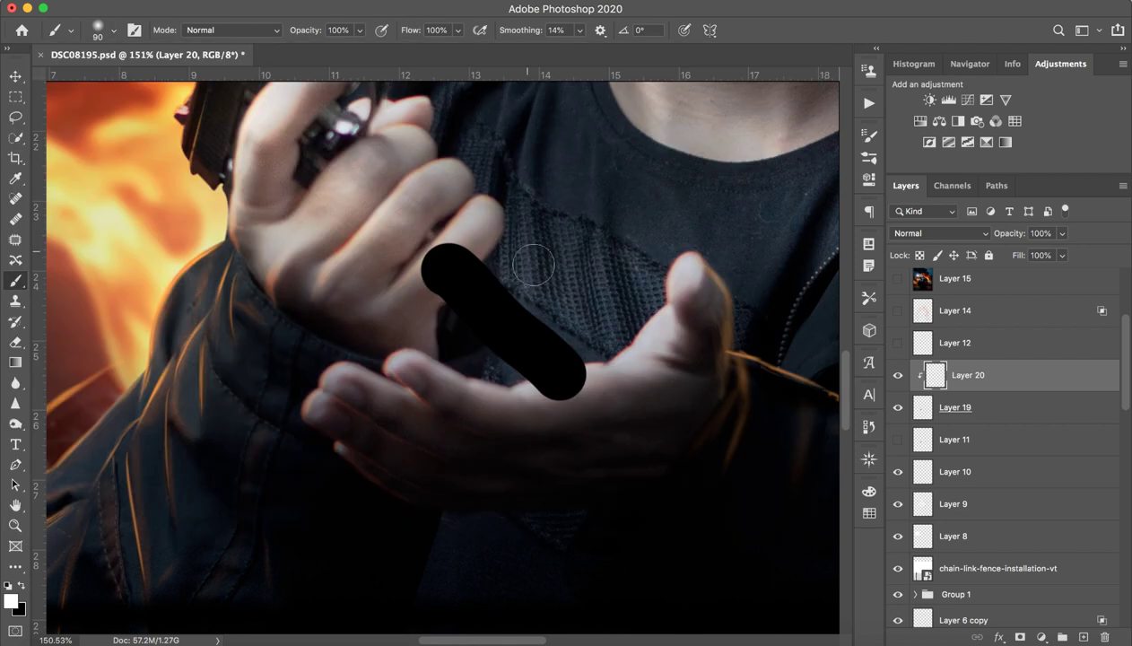
left_click_drag(464, 244, 574, 359)
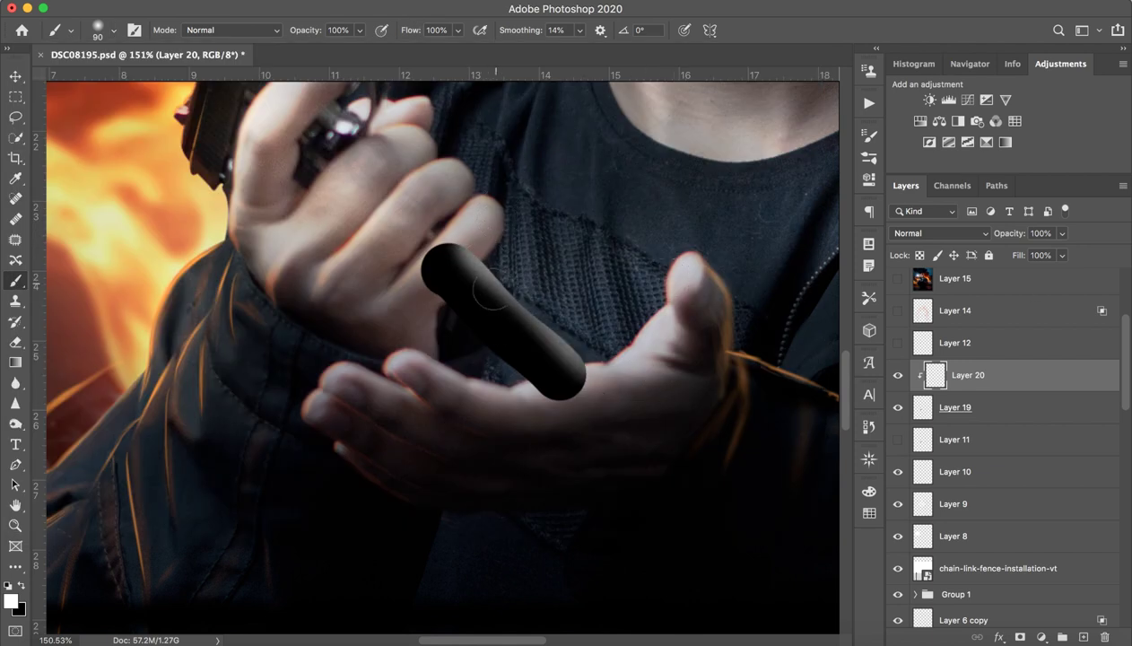
- Hide the trial layers, show Layer 11's stick, and delete Layers 19 and 20
left_click_drag(899, 381, 901, 422)
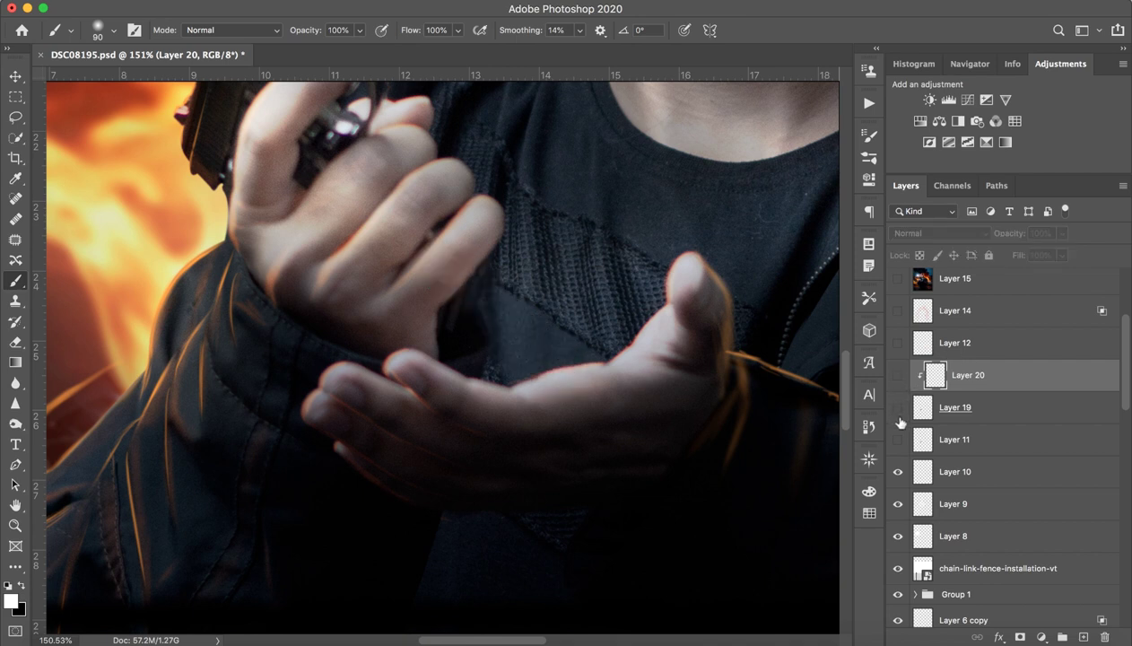
left_click(900, 439)
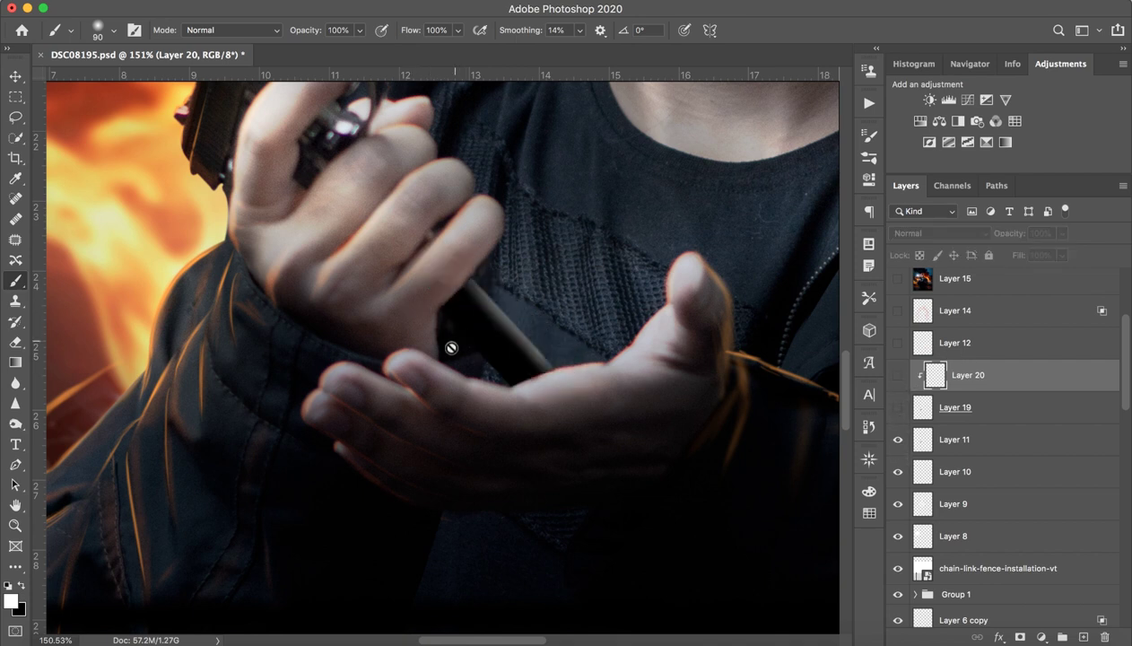
left_click(1025, 353)
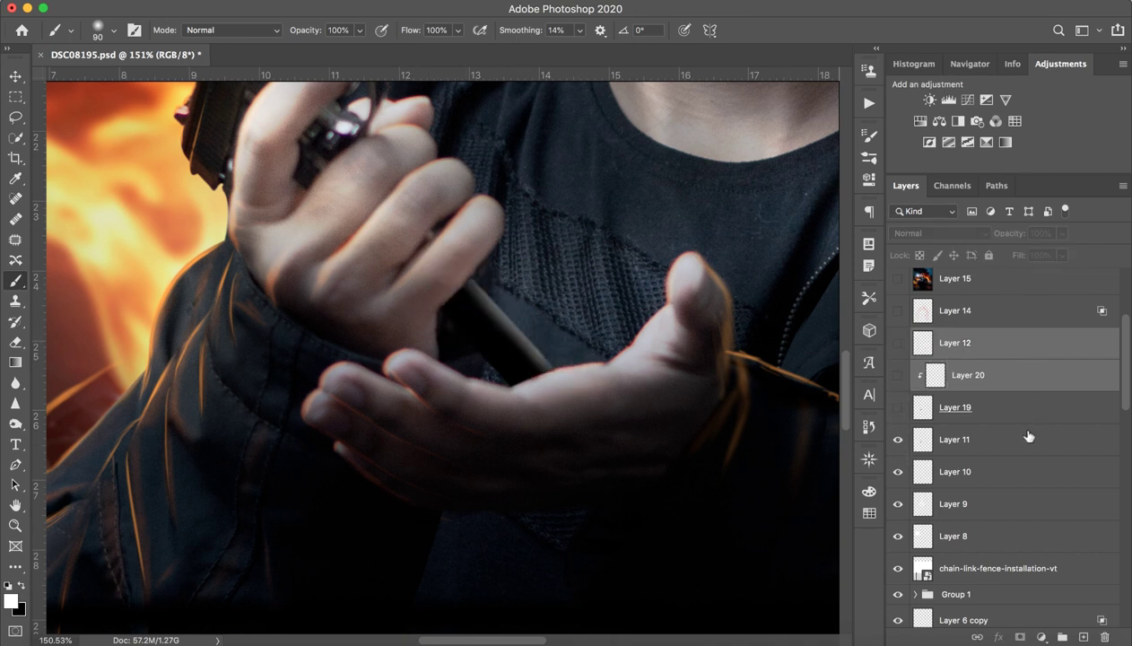
left_click(1019, 408)
left_click(1023, 377, "shift")
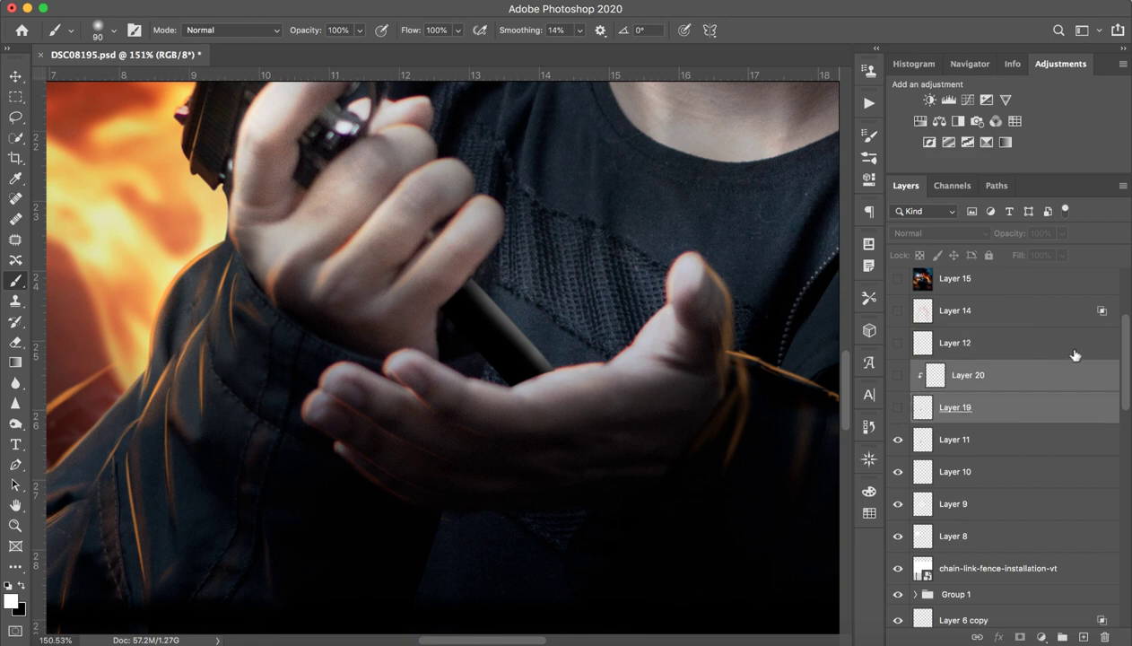
key("Delete")
left_click(996, 346)
key("z")
mouse_move(767, 338)
left_mouse_down()
mouse_move(641, 369)
mouse_move(709, 369)
left_mouse_up()
- Turn on Layer 12's rim light, comparing it off and on, and zoom in on the face
key("b")
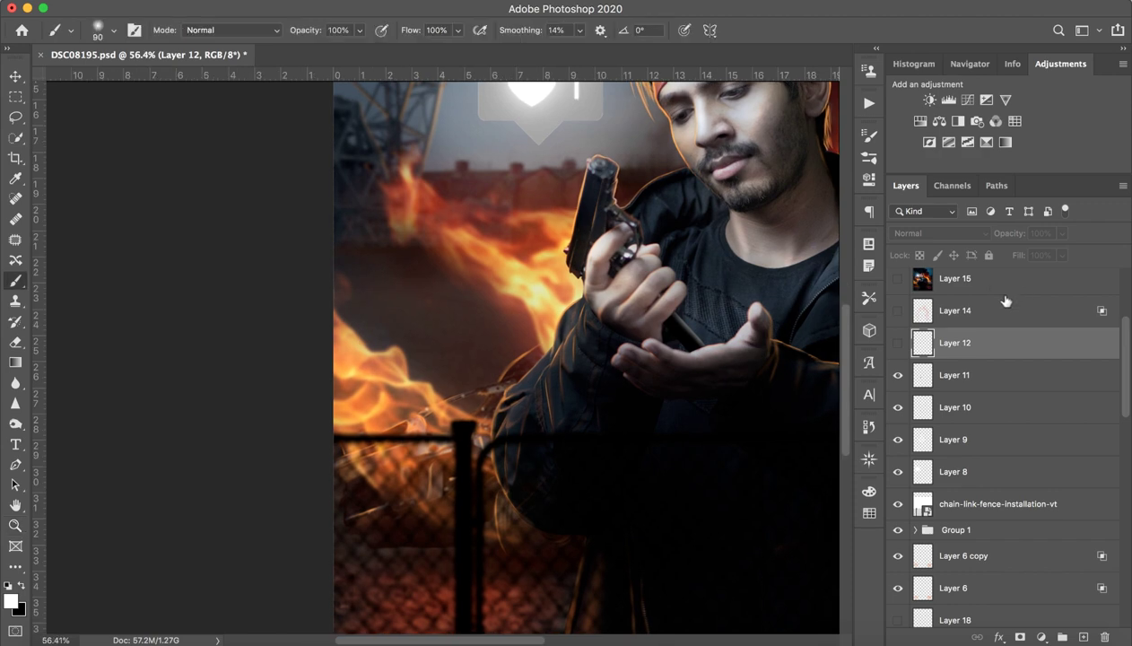
left_click(898, 343)
left_click(898, 342)
left_click(898, 343)
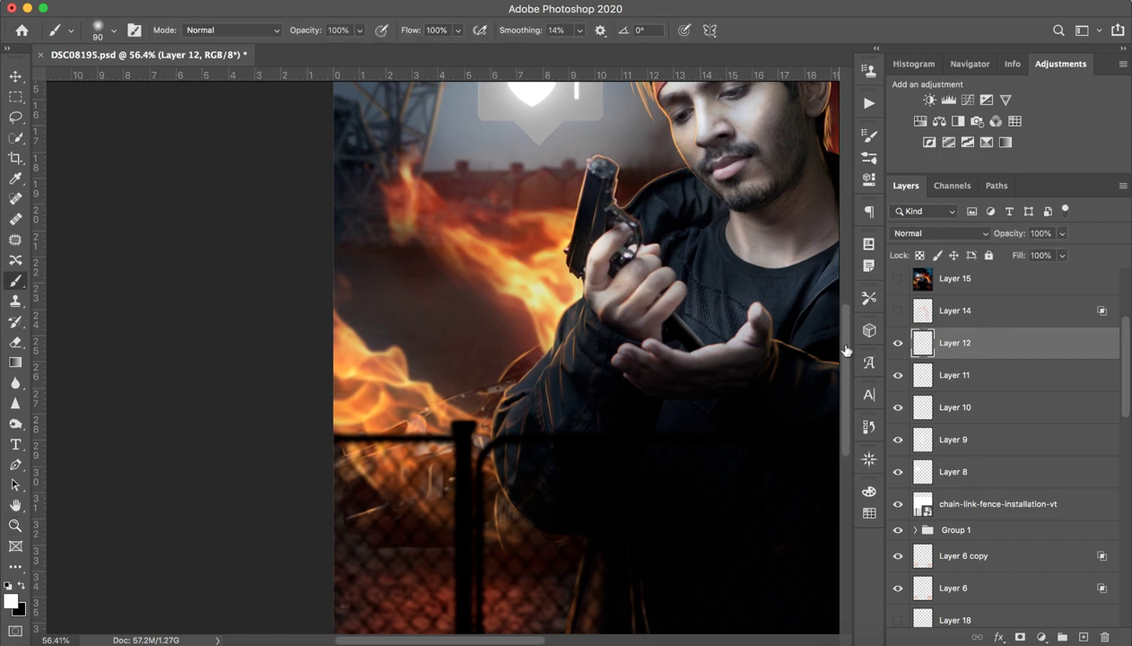
key("z")
left_click_drag(646, 200, 530, 404)
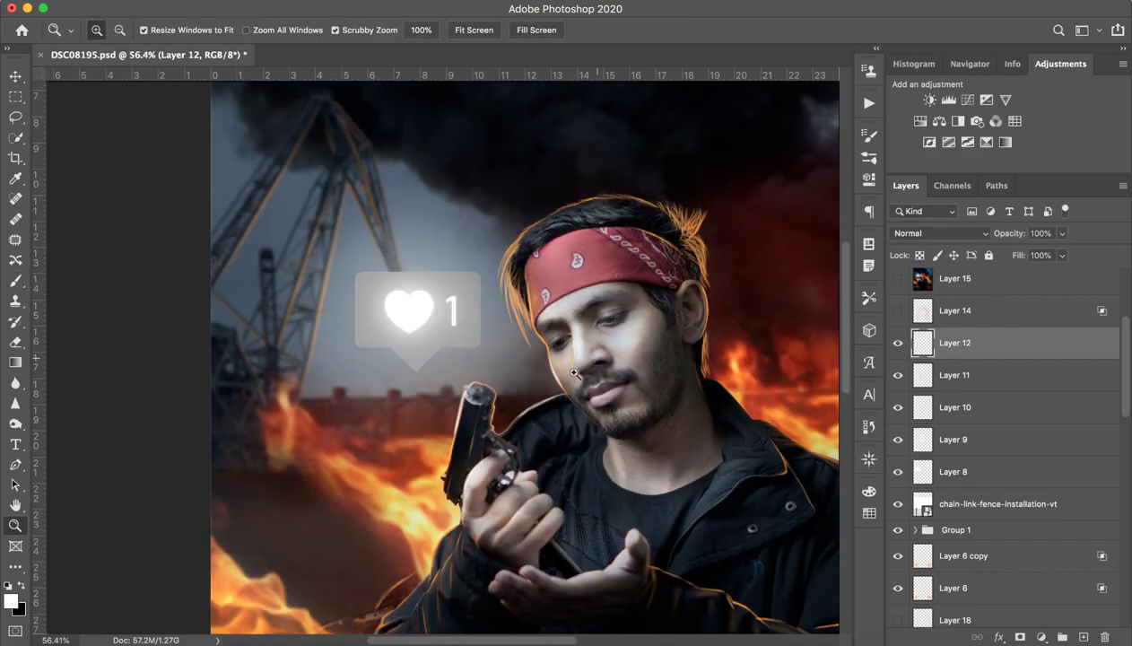
mouse_move(597, 373)
left_mouse_down()
mouse_move(619, 373)
mouse_move(557, 373)
left_mouse_up()
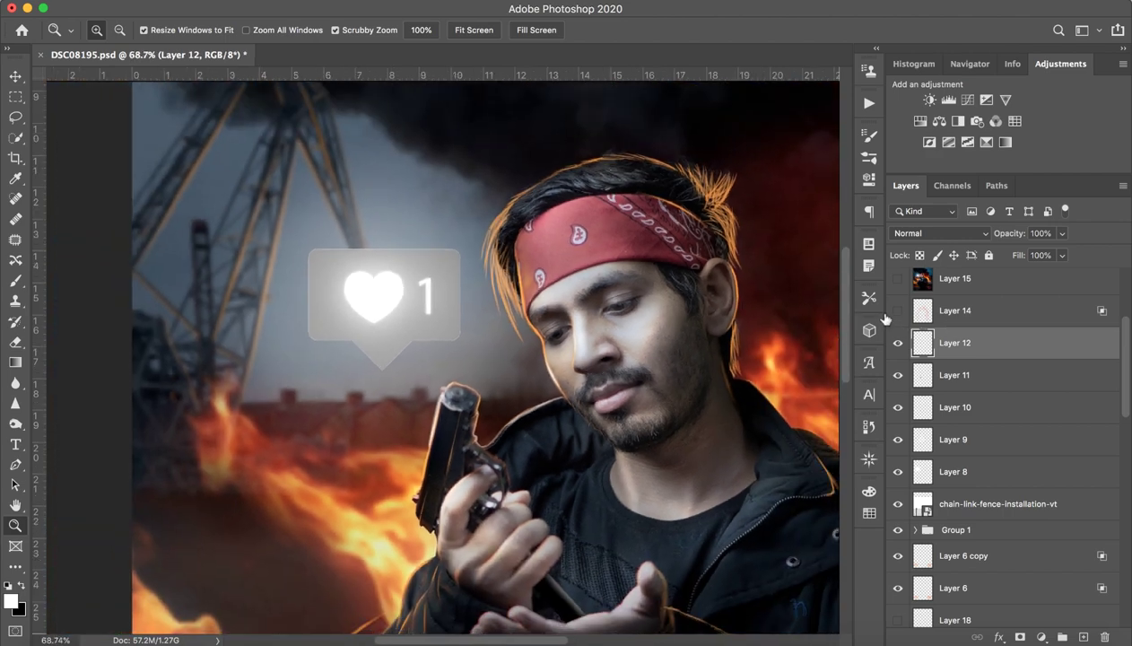
- Show Layer 14 to add the darker, warmer grade and rim glow around the man's head
left_click(898, 314)
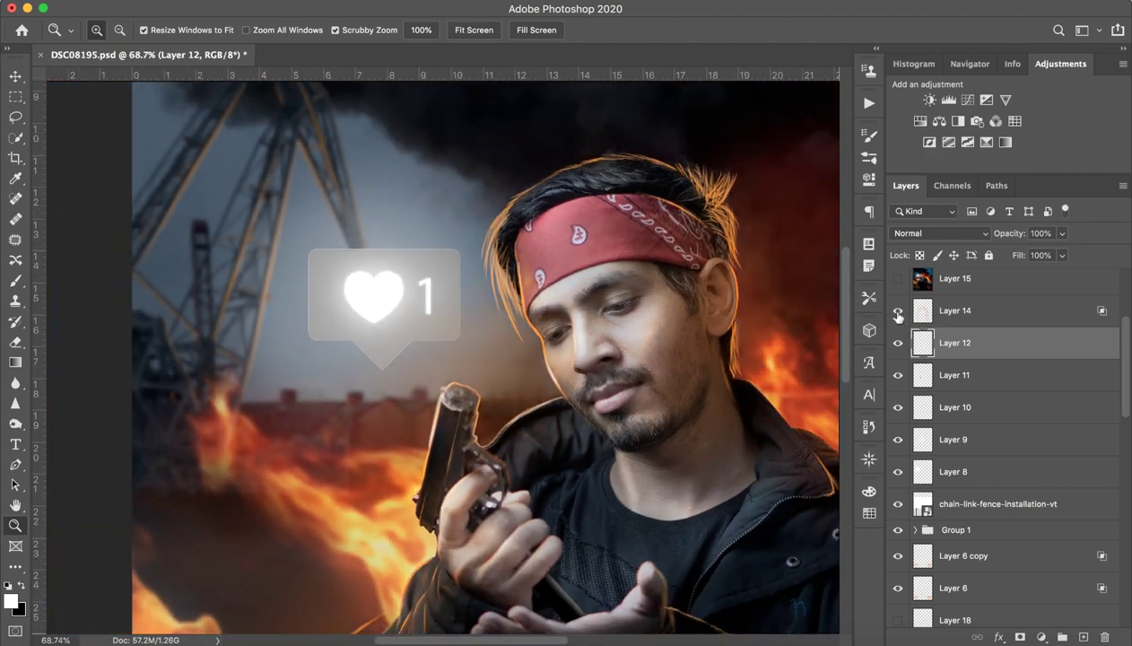
left_click_drag(702, 383, 543, 328)
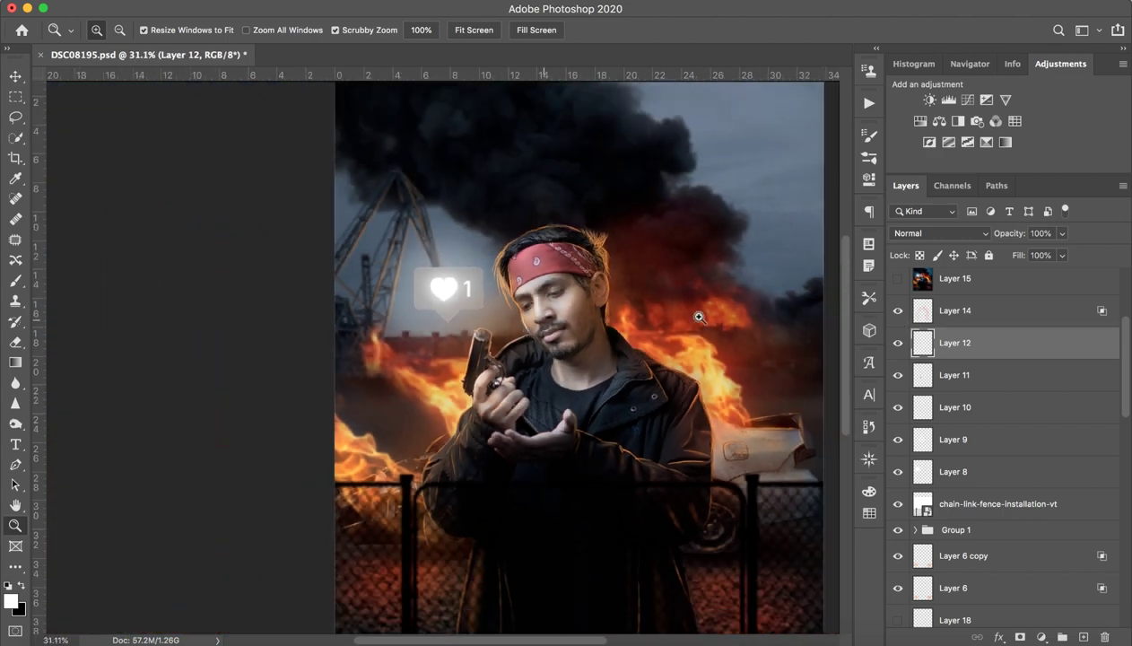
left_click(981, 323)
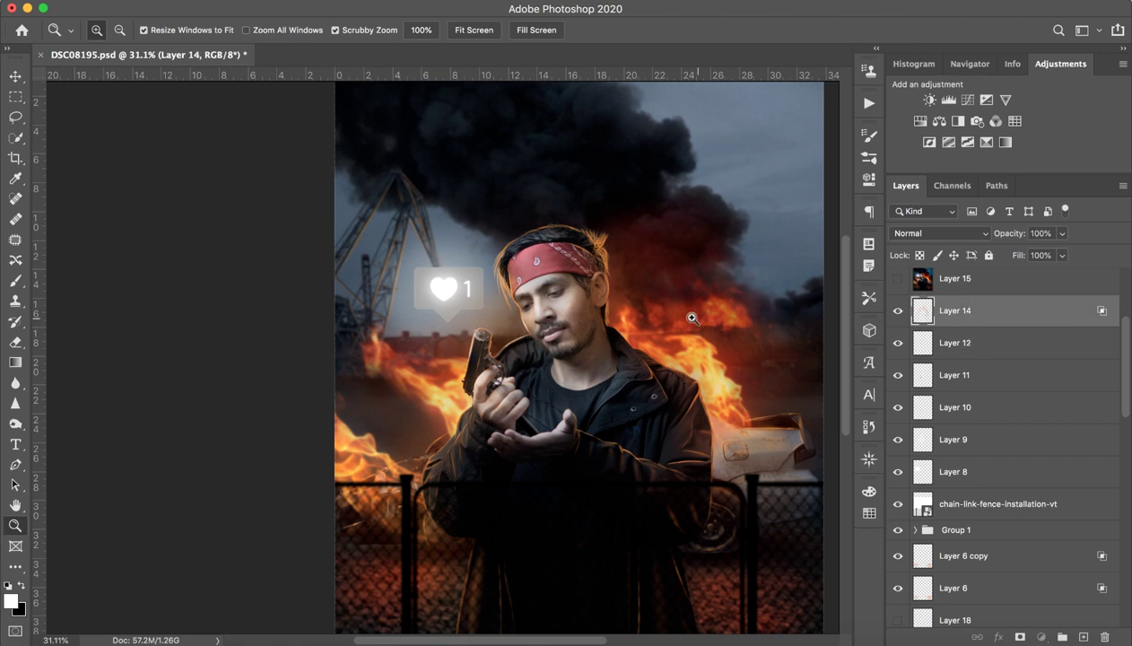
left_click_drag(613, 428, 504, 376)
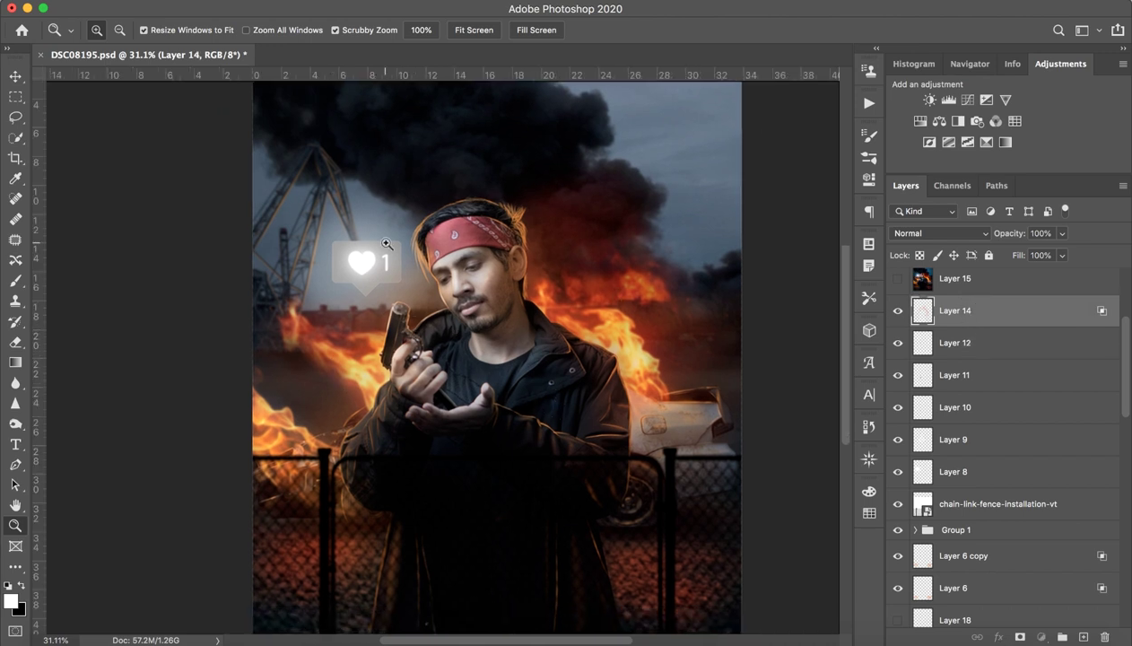
left_click_drag(504, 258, 844, 269)
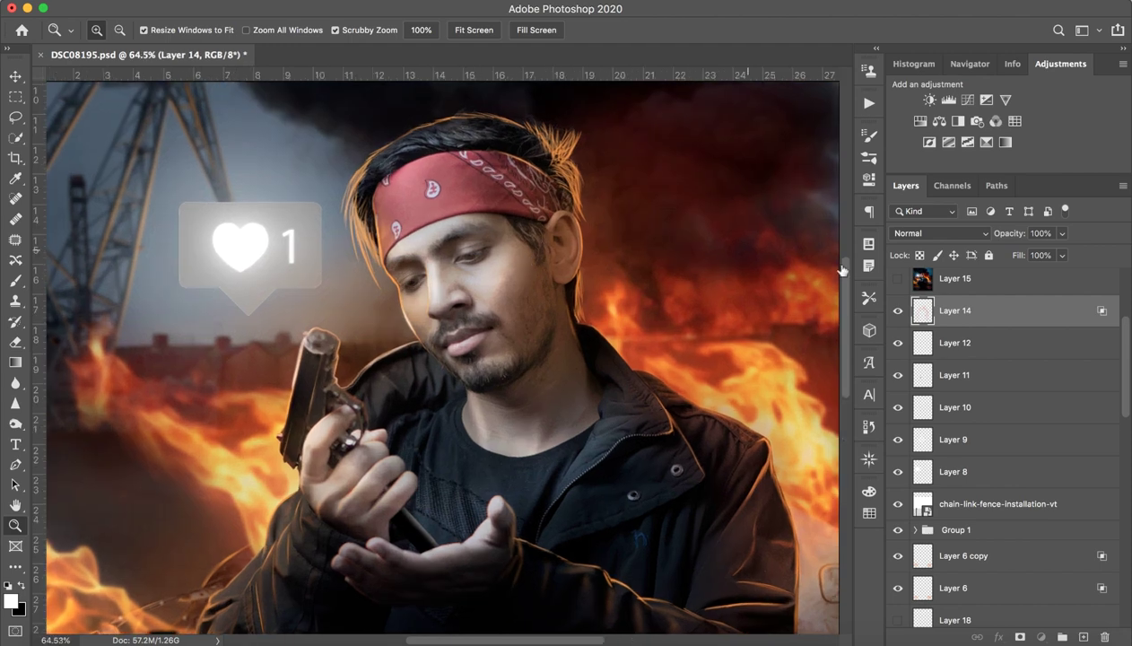
left_click(899, 312)
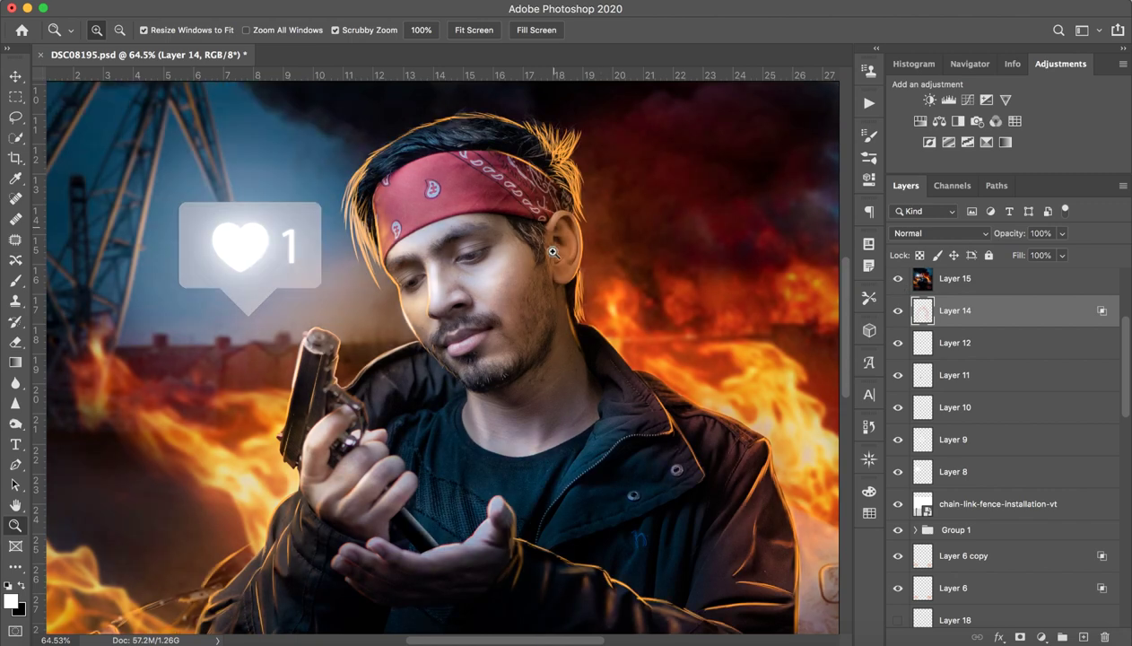
- Switch to Layer 15 and inspect the gun, lower jacket and top of the image
left_click(954, 281)
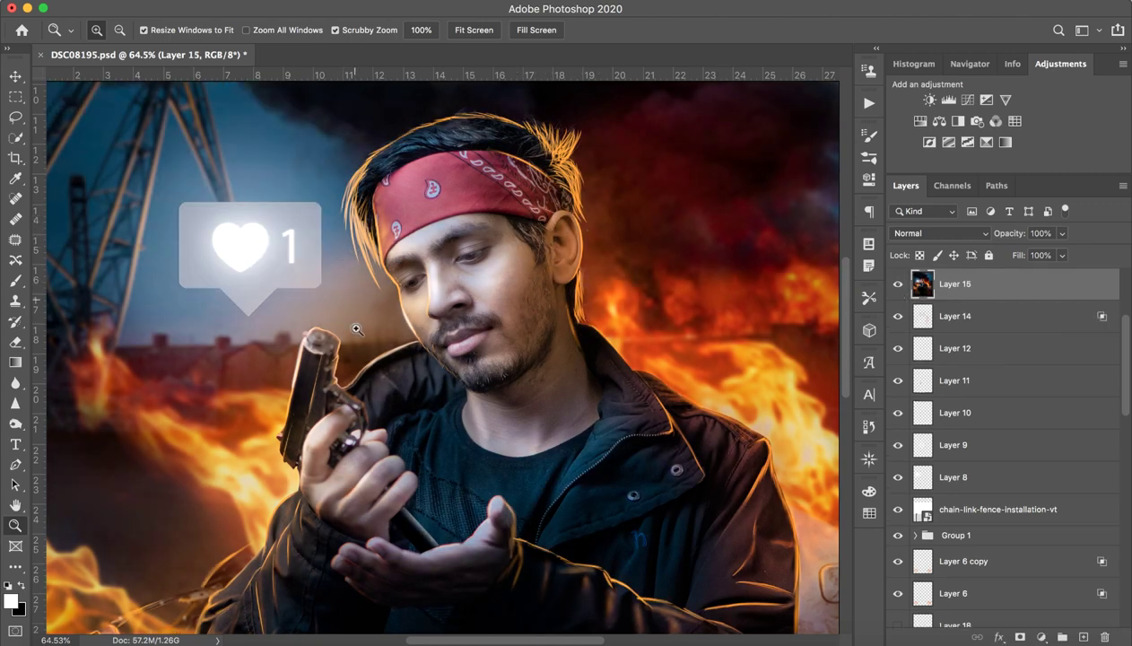
left_click_drag(293, 375, 484, 187)
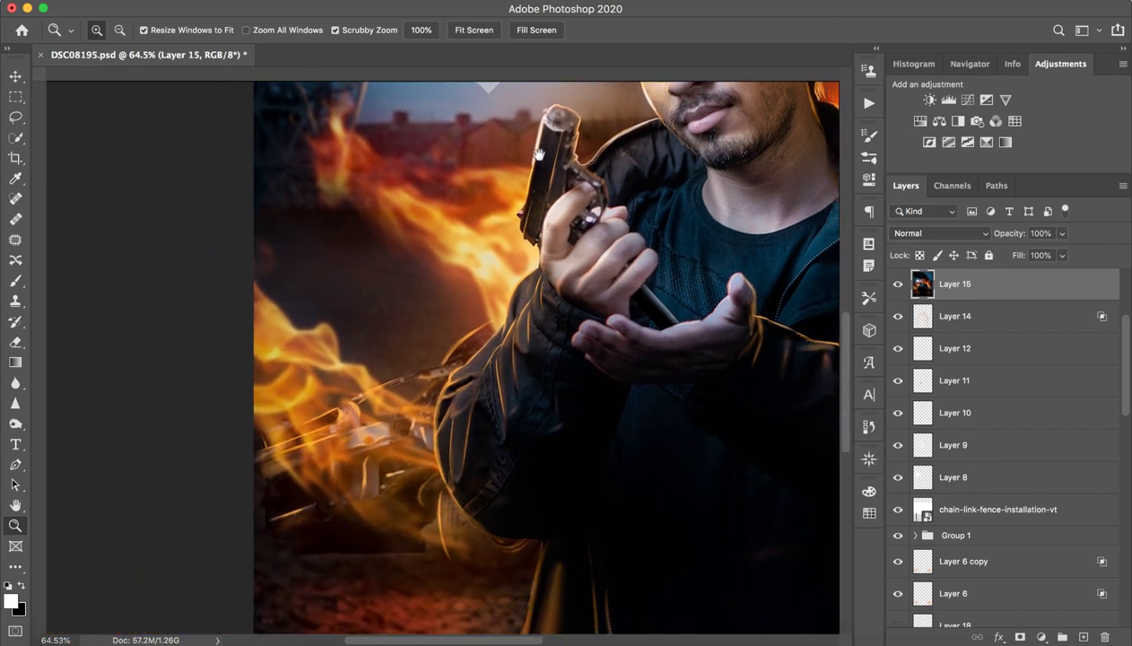
left_click_drag(536, 409, 442, 240)
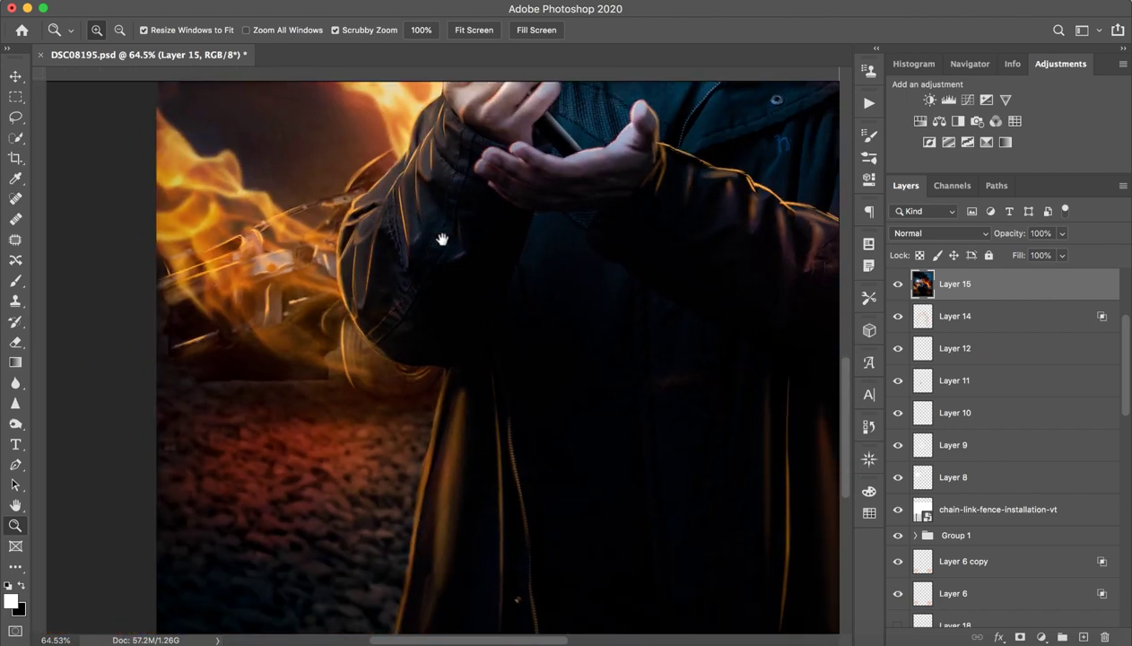
left_click_drag(578, 289, 458, 302)
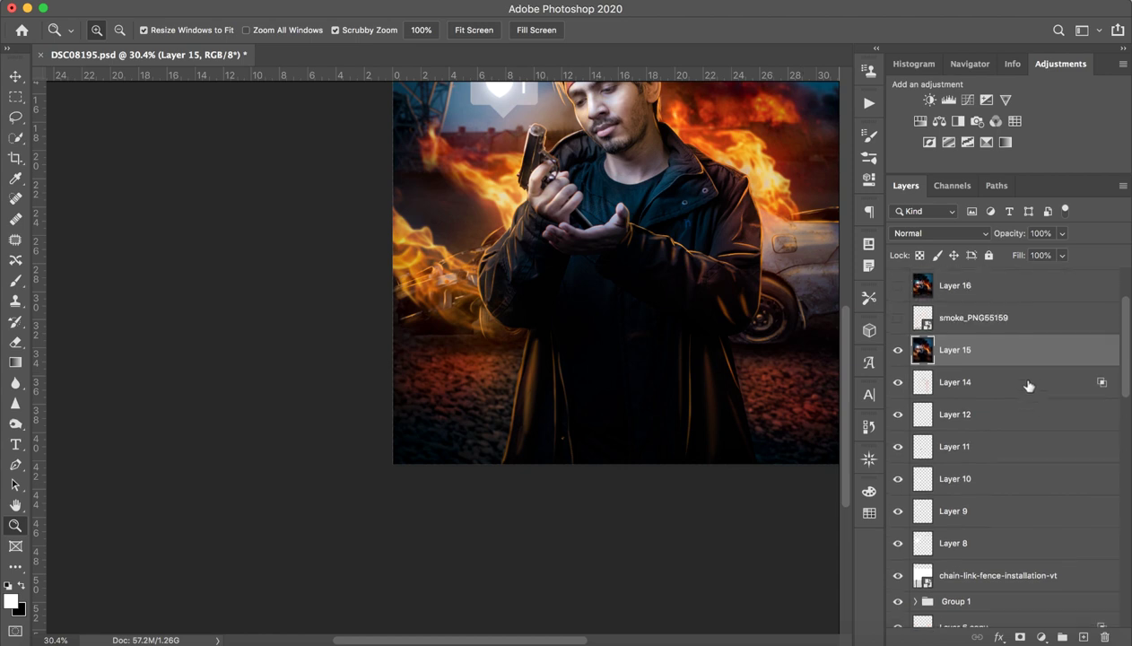
scroll(1028, 387, "up", 2)
scroll(1003, 412, "up", 3)
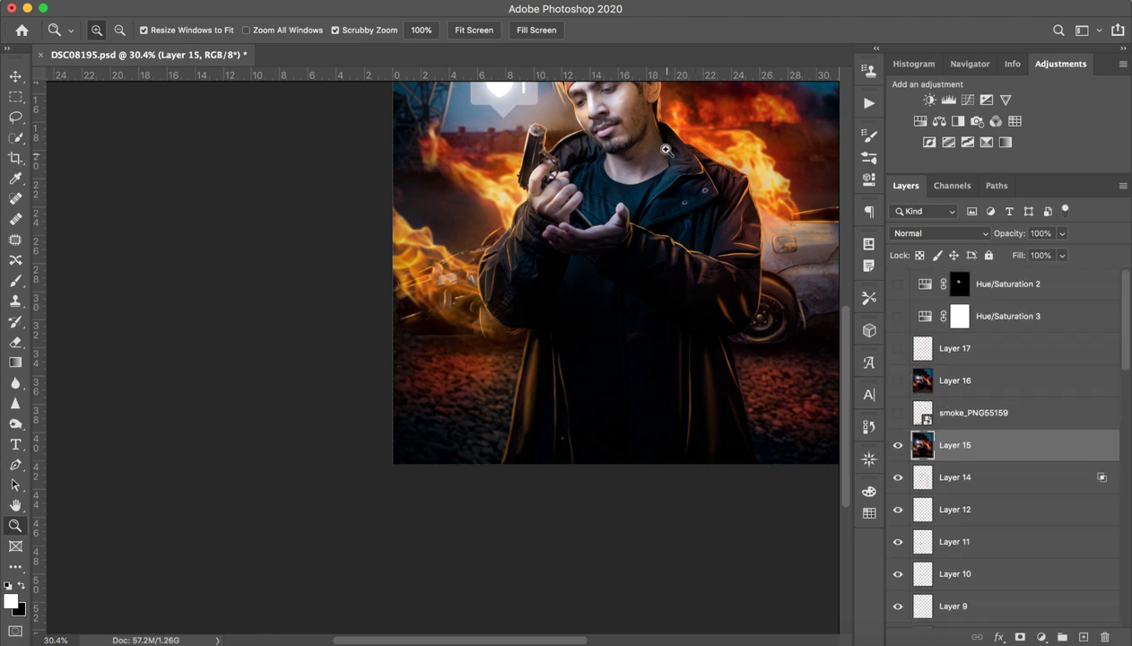
left_click_drag(673, 150, 647, 278)
- Fit the image on screen and show the smoke_PNG55159 layer along the bottom
key("ctrl+0")
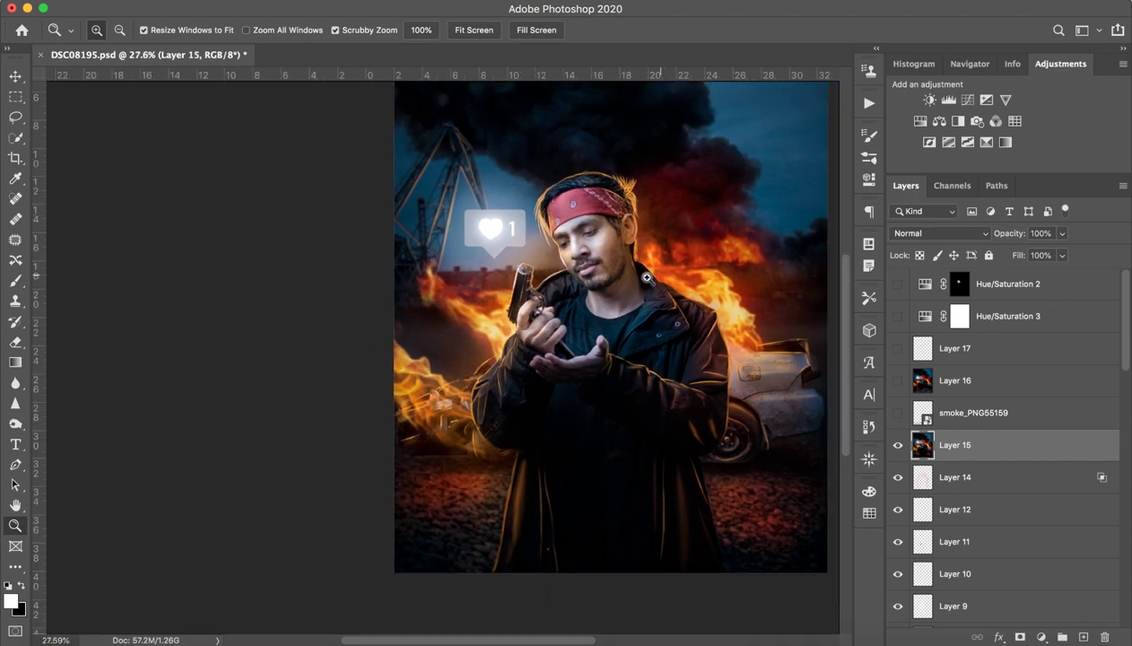
left_click(1000, 415)
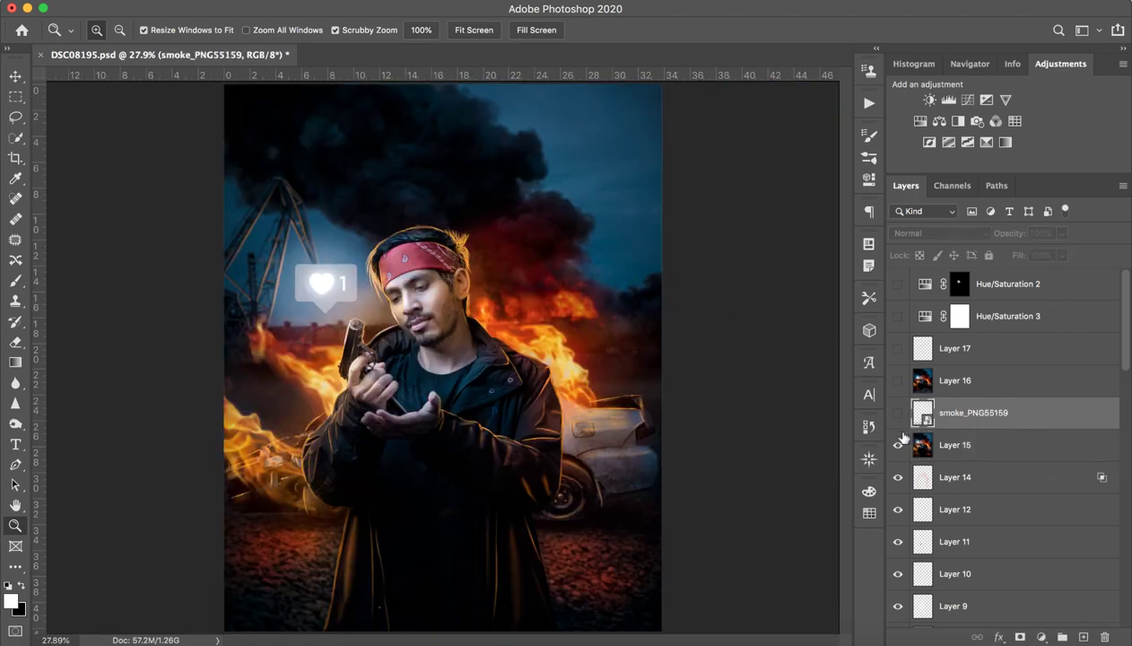
left_click(899, 412)
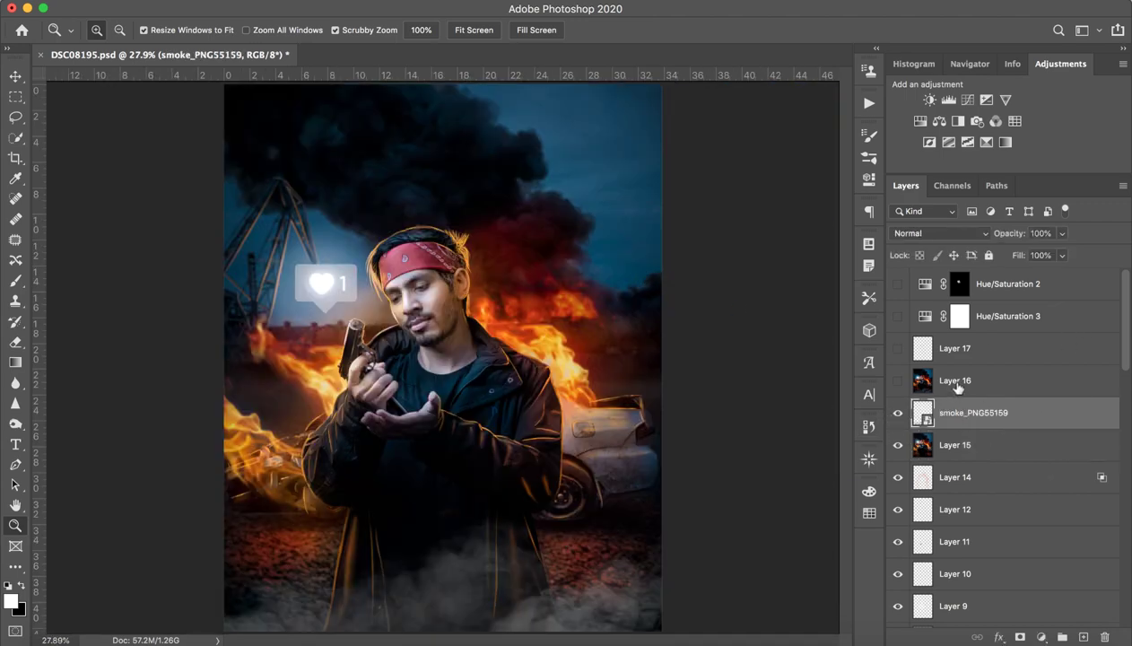
- Show Layer 16's chain-link fence, toggling it to compare with and without
left_click(979, 384)
left_click(898, 380)
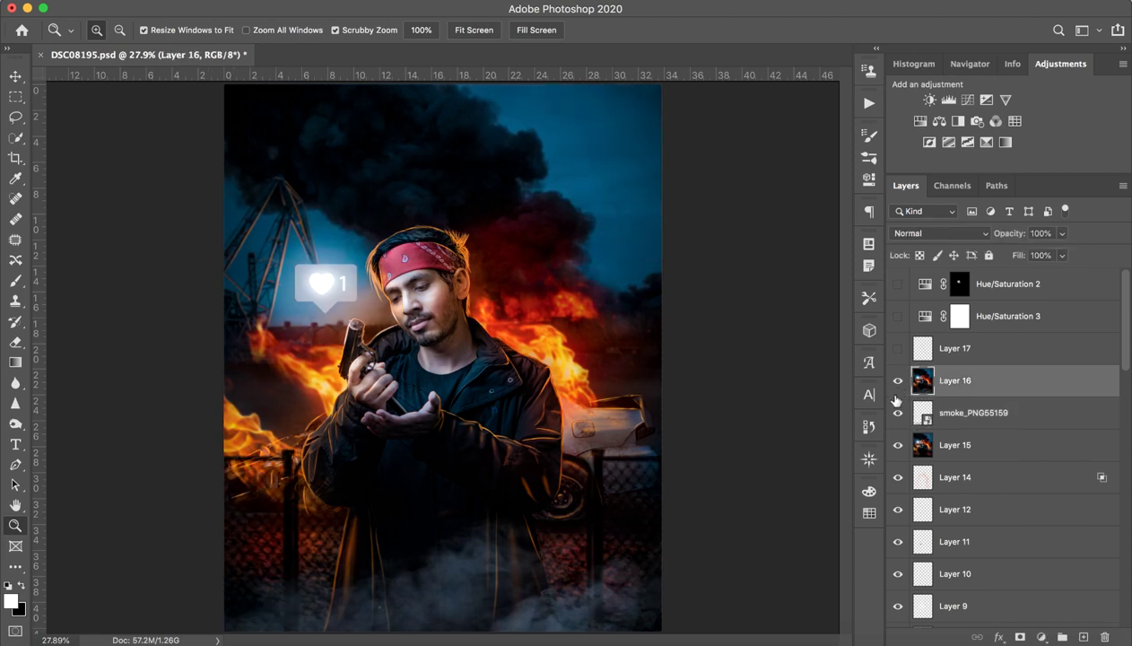
left_click(952, 351)
left_click(899, 382)
left_click(898, 381)
left_click(899, 381)
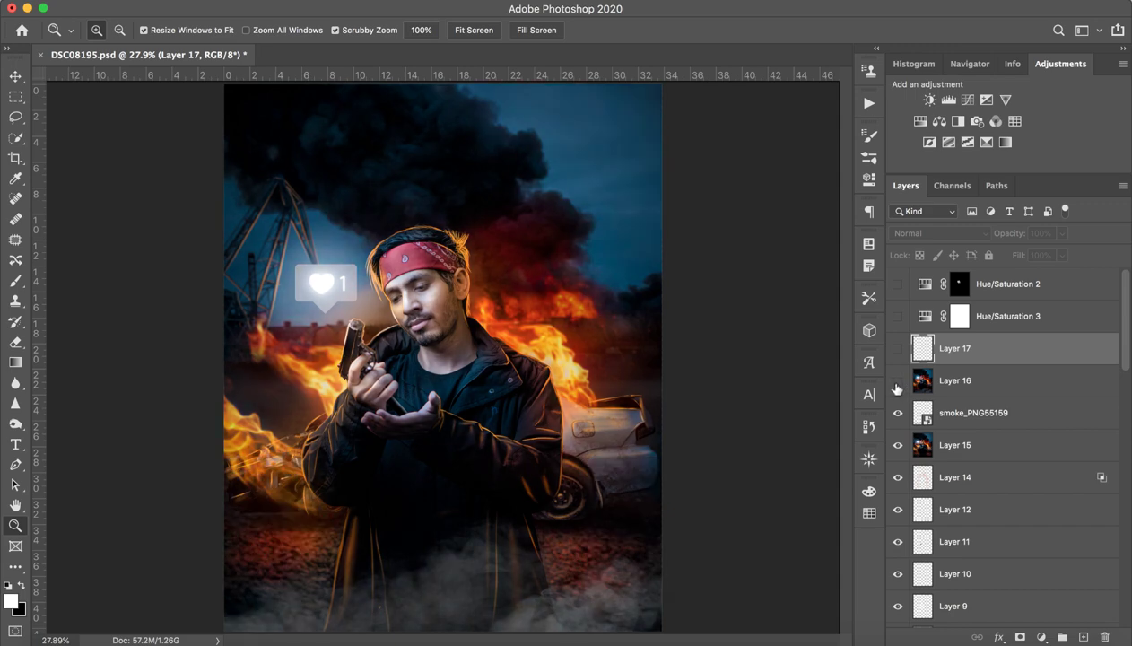
left_click(898, 381)
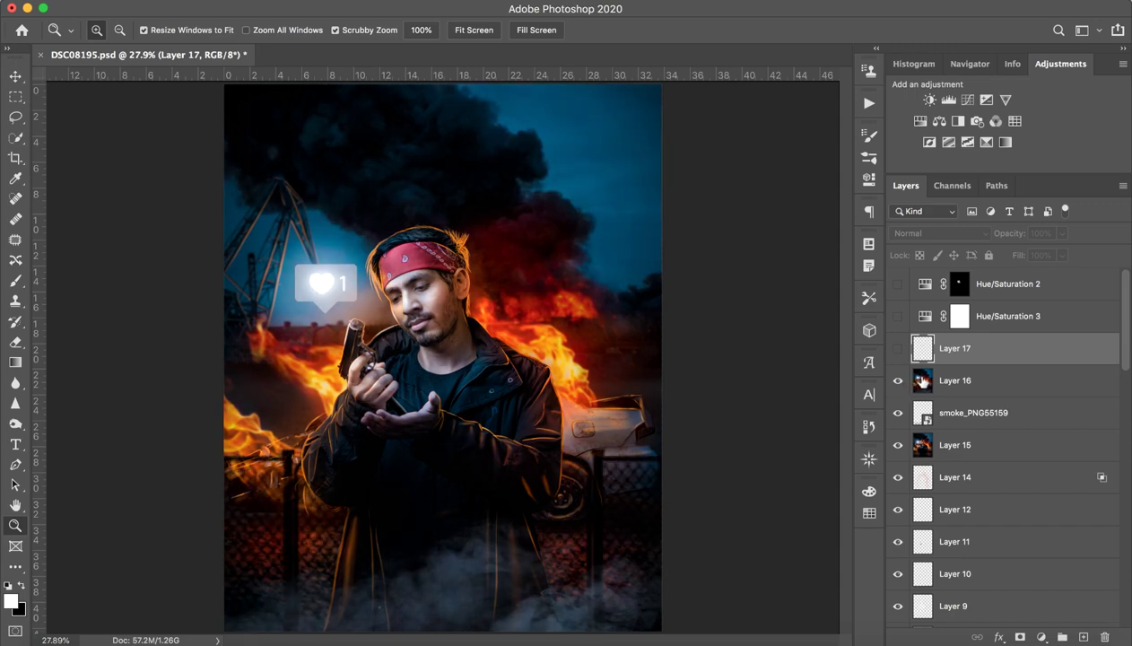
- Turn on Layer 17 after comparing its effect, then preview the Hue/Saturation 3 adjustment
left_click(897, 348)
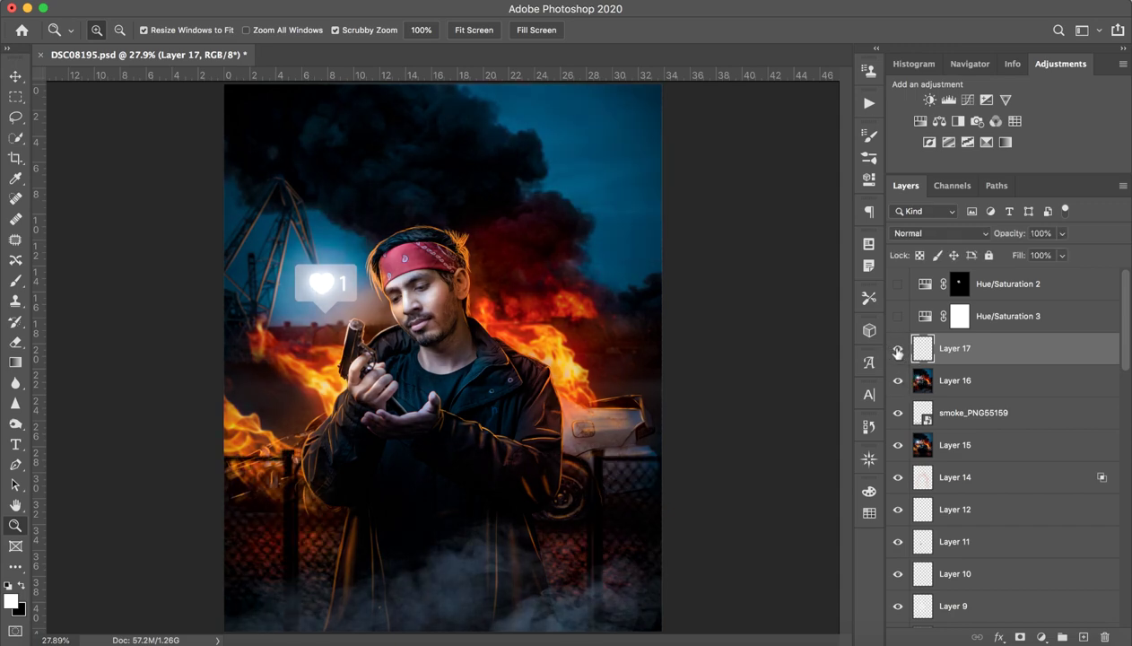
left_click(896, 348)
left_click(896, 349)
left_click(897, 350)
left_click(897, 349)
left_click(898, 350)
left_click(897, 350)
left_click(955, 318)
left_click(898, 316)
- Turn on Hue/Saturation 3 and Hue/Saturation 2, comparing the teal grade with and without
left_click(898, 316)
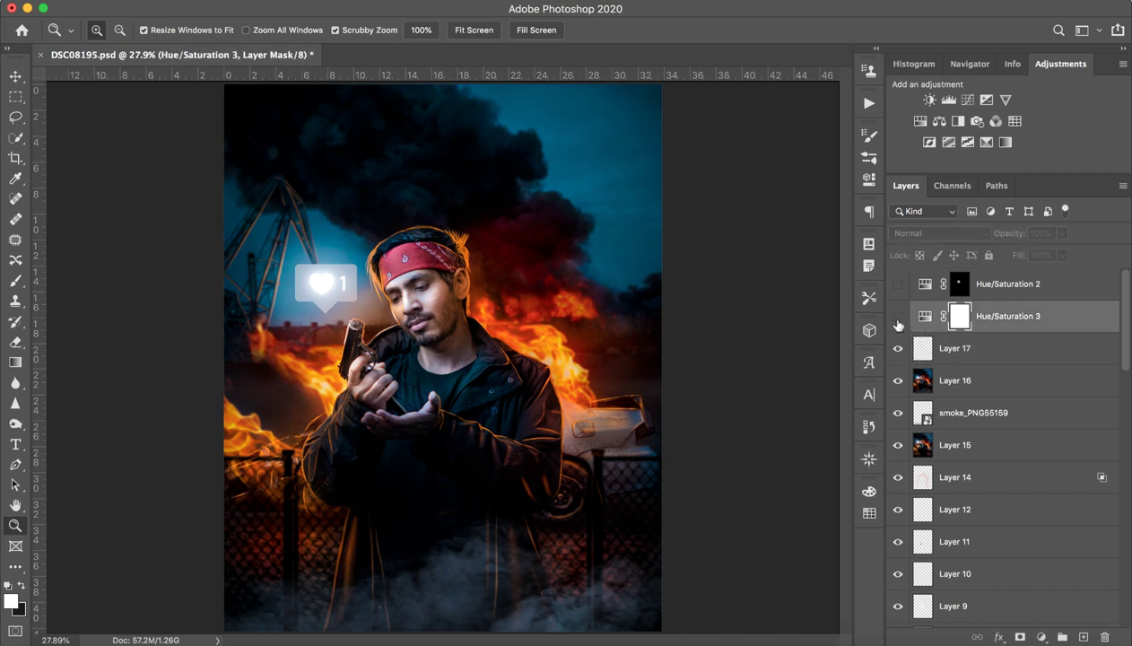
left_click(898, 316)
left_click(1010, 285)
left_click(899, 287)
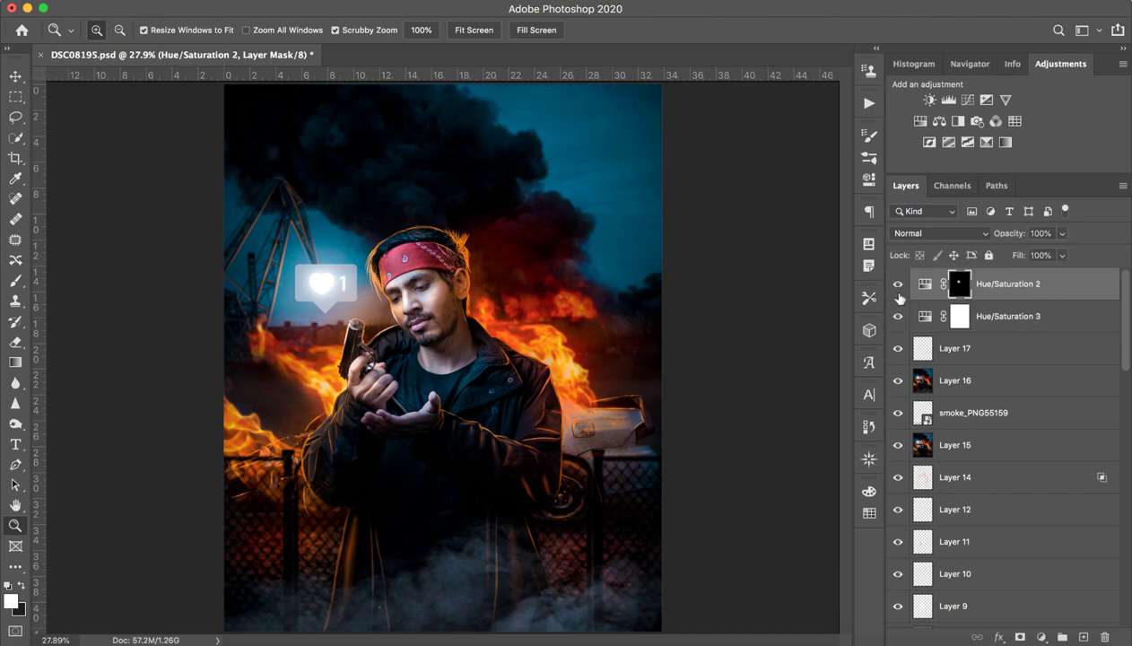
left_click(898, 285)
left_click(898, 286)
left_click(898, 285)
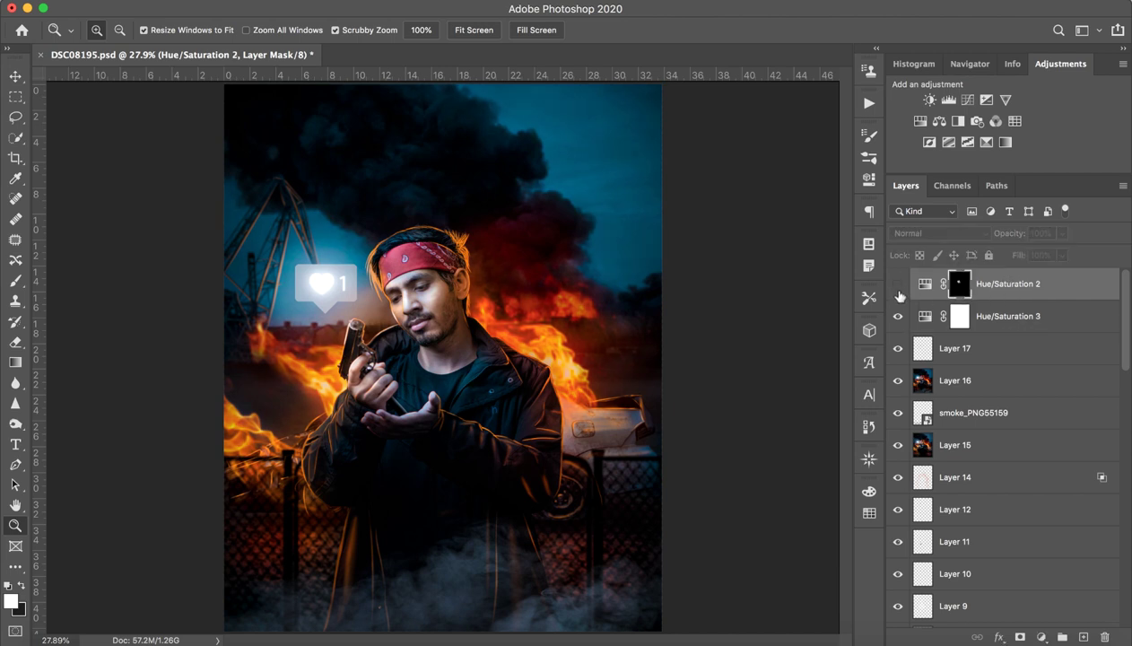
left_click(898, 286)
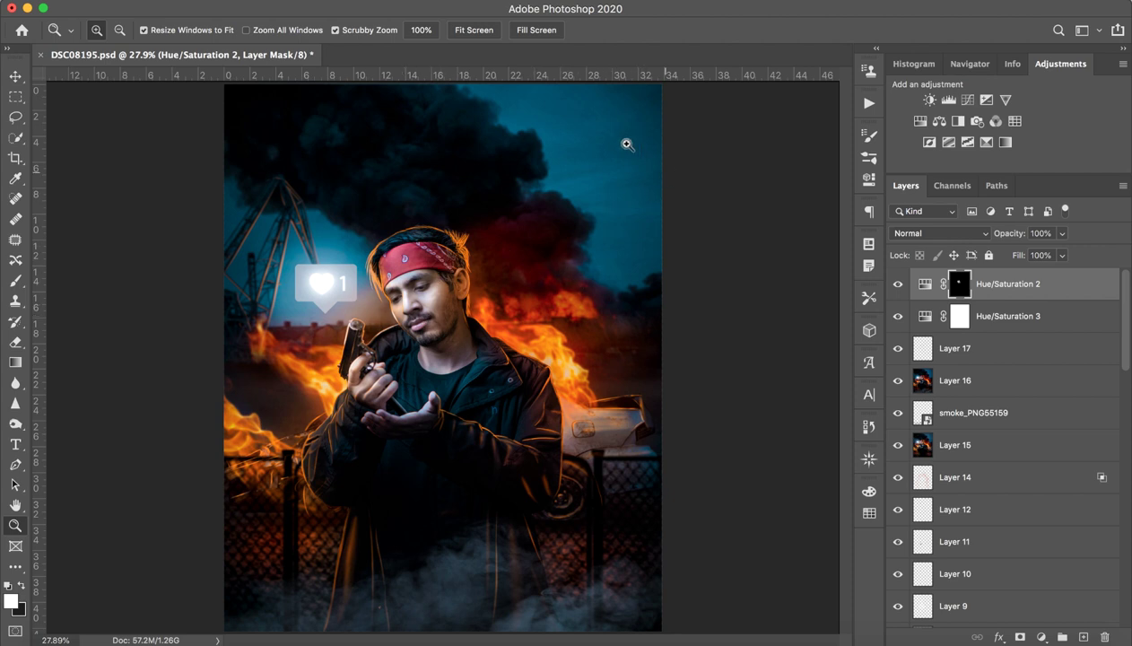
- Zoom in on the man's face and back out to review the full composite
left_click_drag(451, 284, 561, 266)
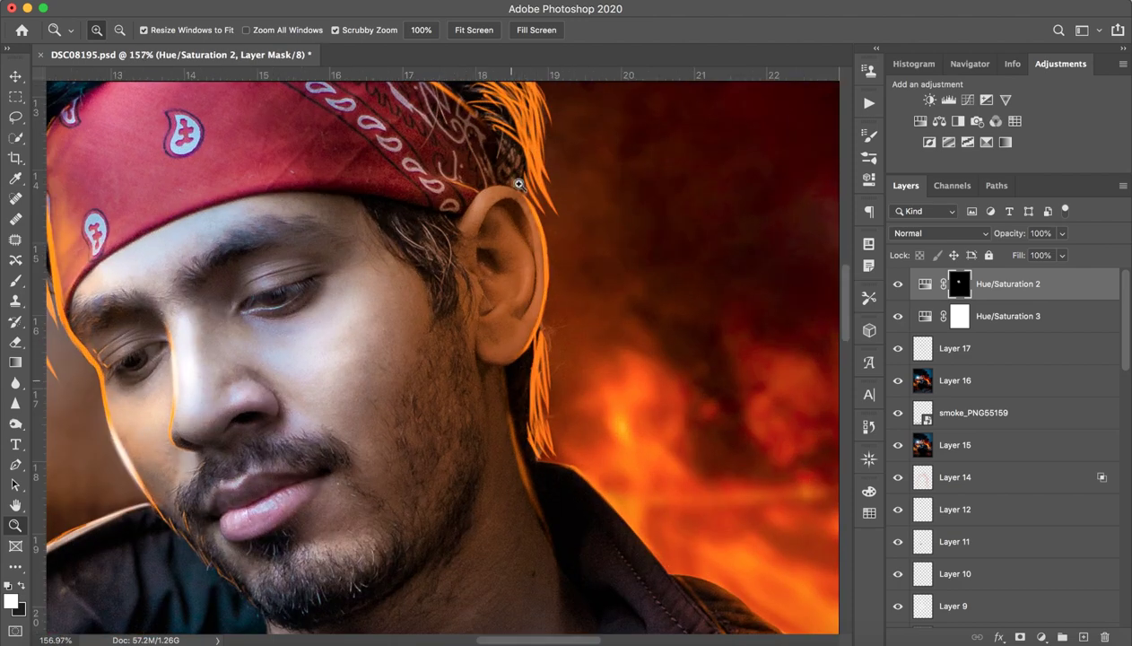
left_click_drag(579, 321, 460, 335)
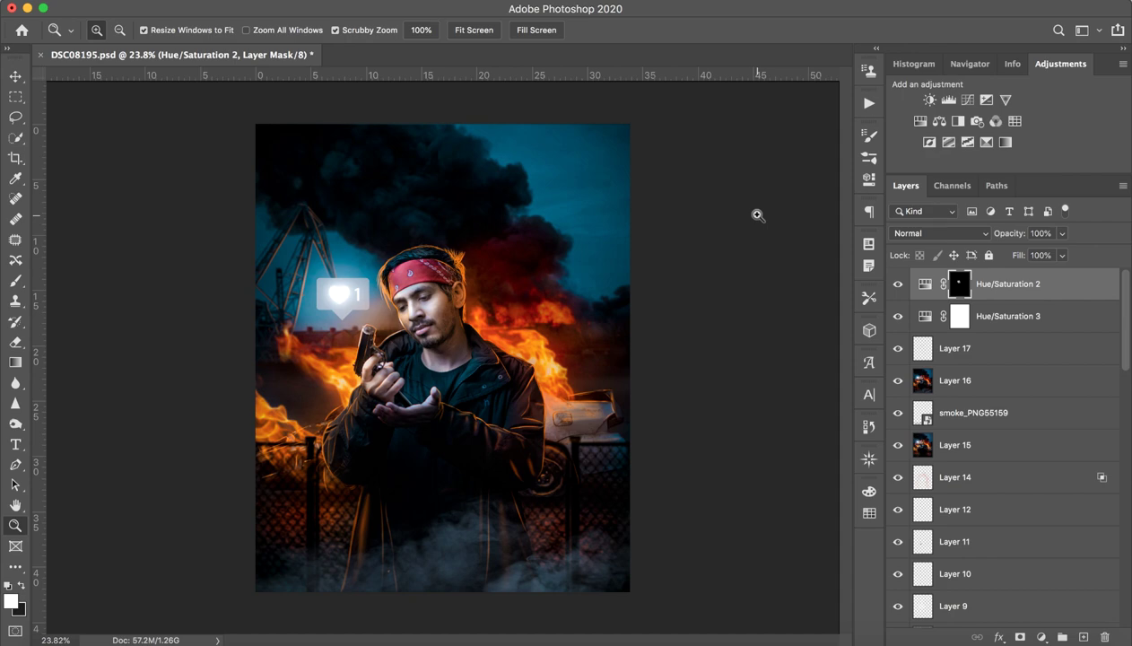
left_click_drag(453, 325, 465, 333)
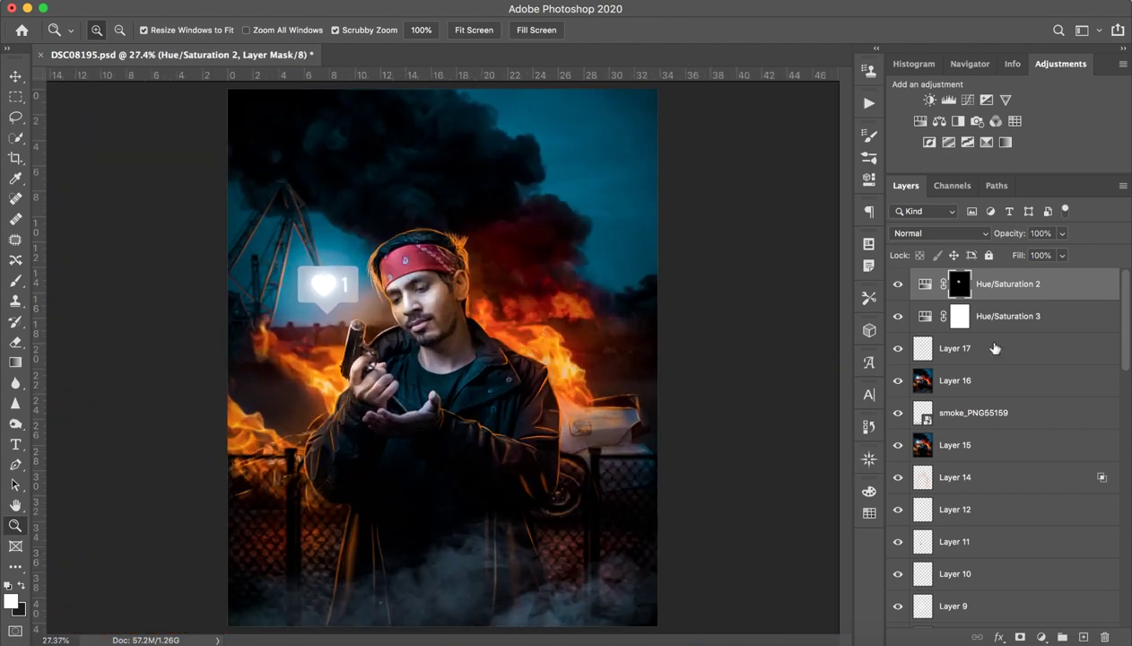